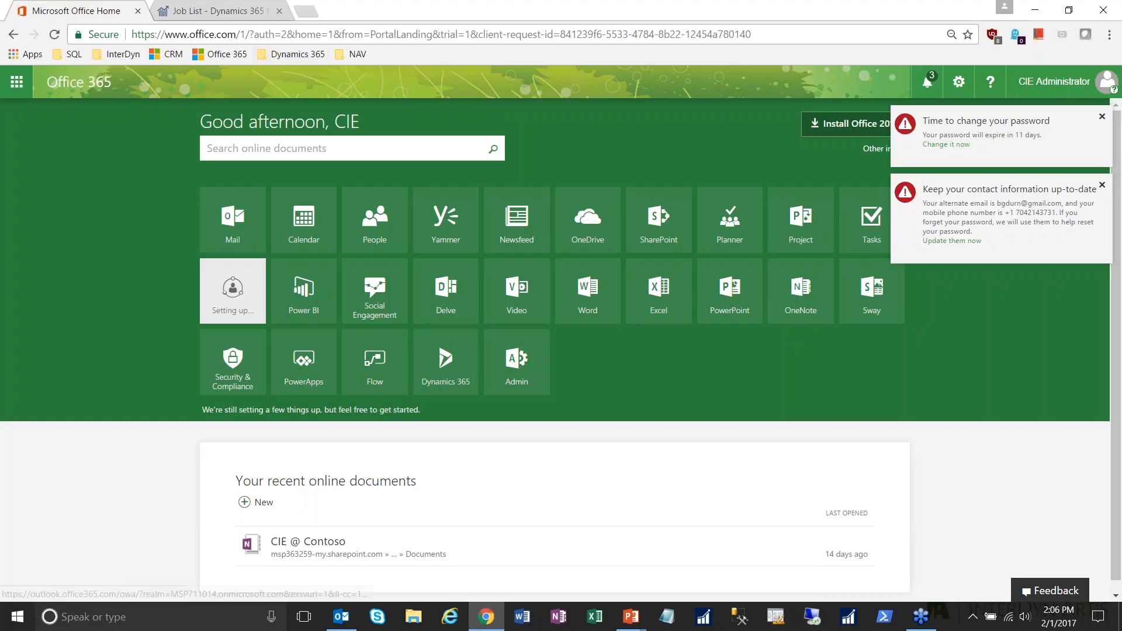
Switch to Dynamics 365 Financials, go to the Project Manager home page and dismiss the trial expiry notice.
{"action": "left_click", "coordinate": [237, 11]}
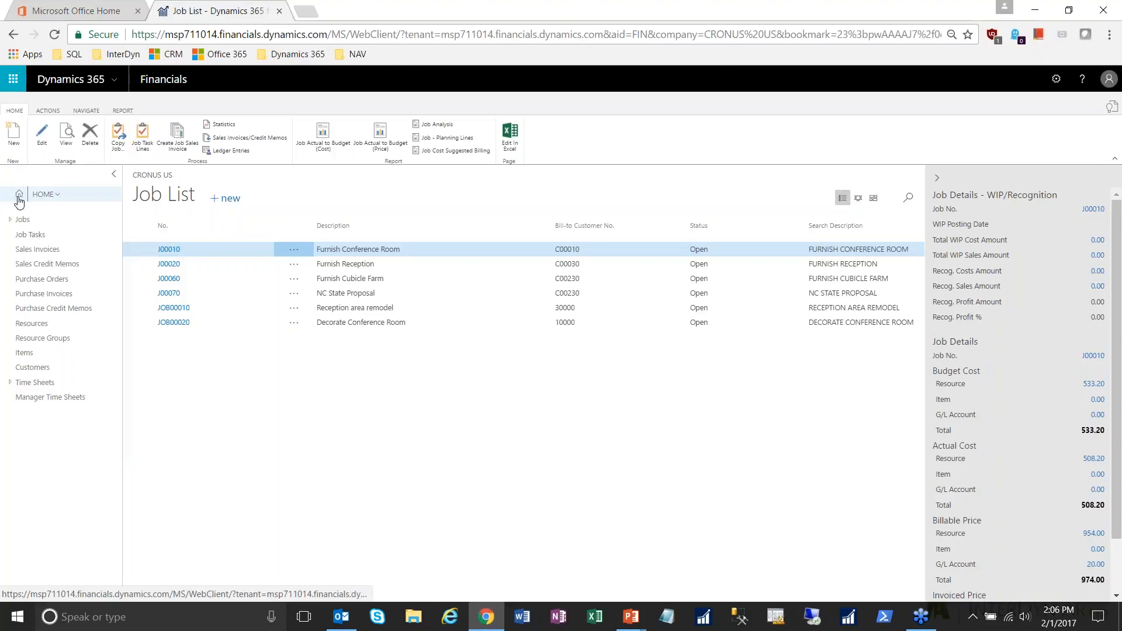
{"action": "left_click", "coordinate": [19, 199]}
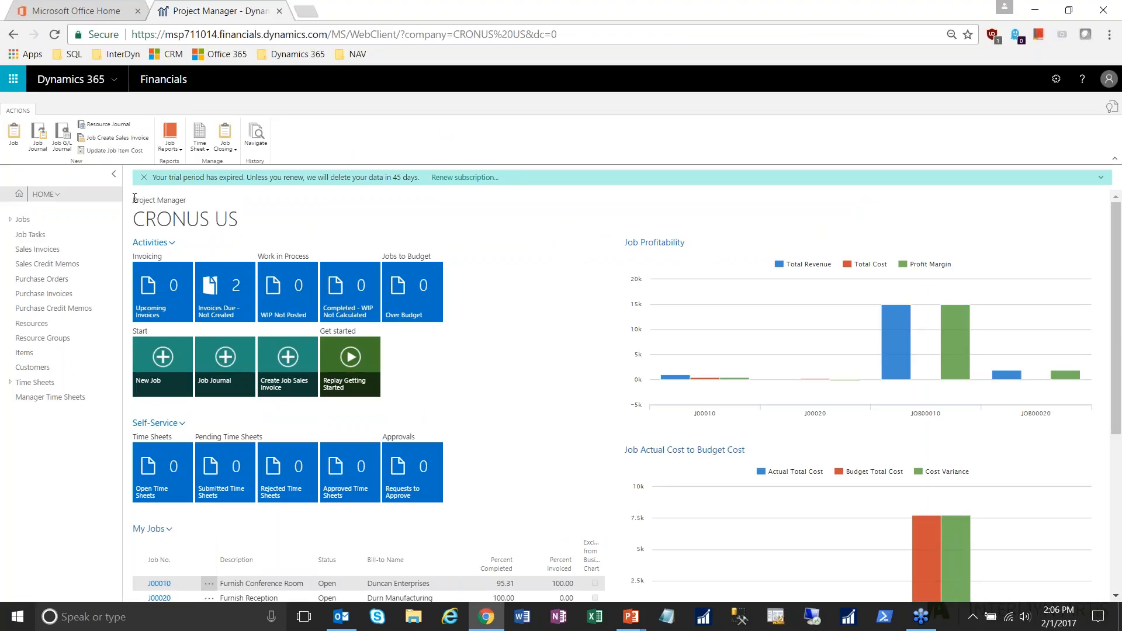
{"action": "left_click_drag", "start_coordinate": [151, 199], "coordinate": [189, 196]}
{"action": "left_click", "coordinate": [189, 201]}
{"action": "left_click", "coordinate": [144, 177]}
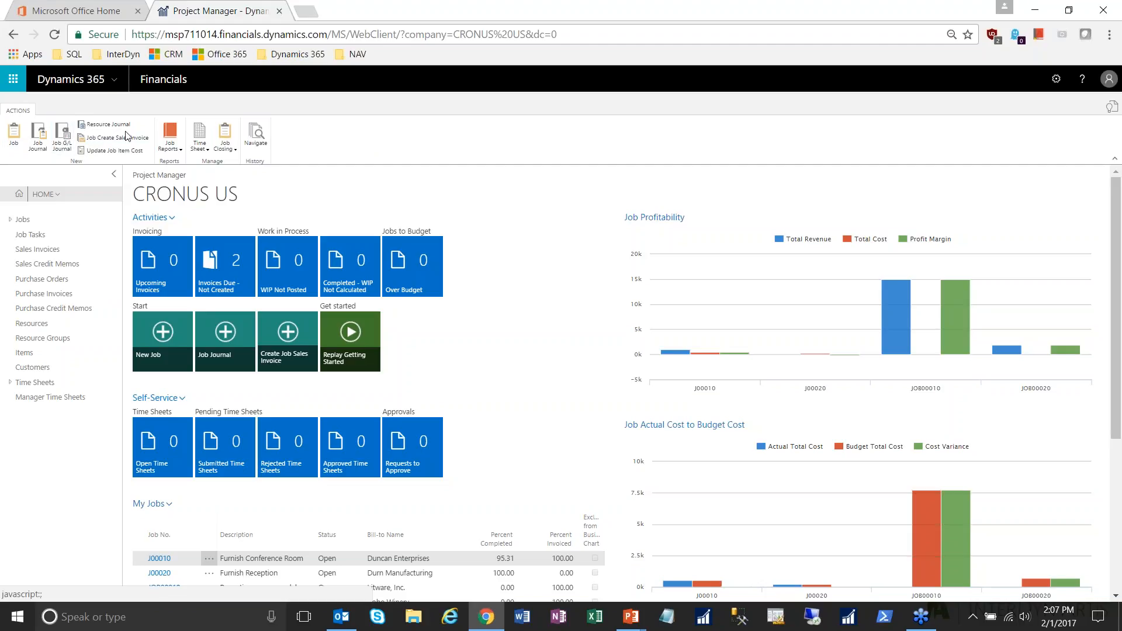
Review the job reports, time sheet and job closing commands available on the Project Manager home page.
{"action": "left_click", "coordinate": [173, 144]}
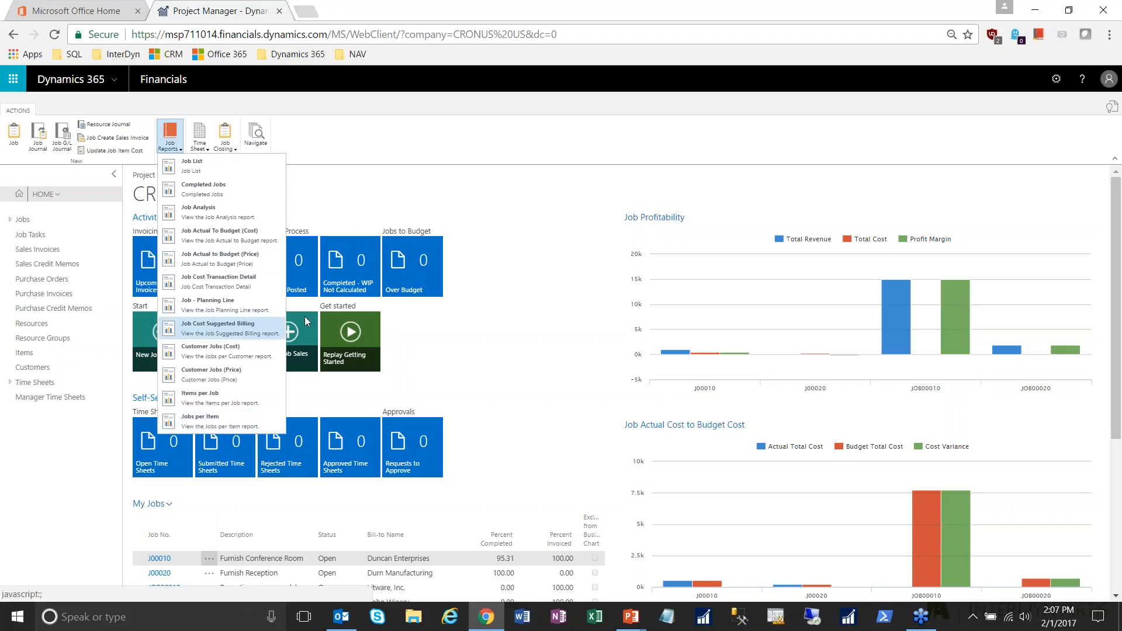
{"action": "left_click", "coordinate": [345, 157]}
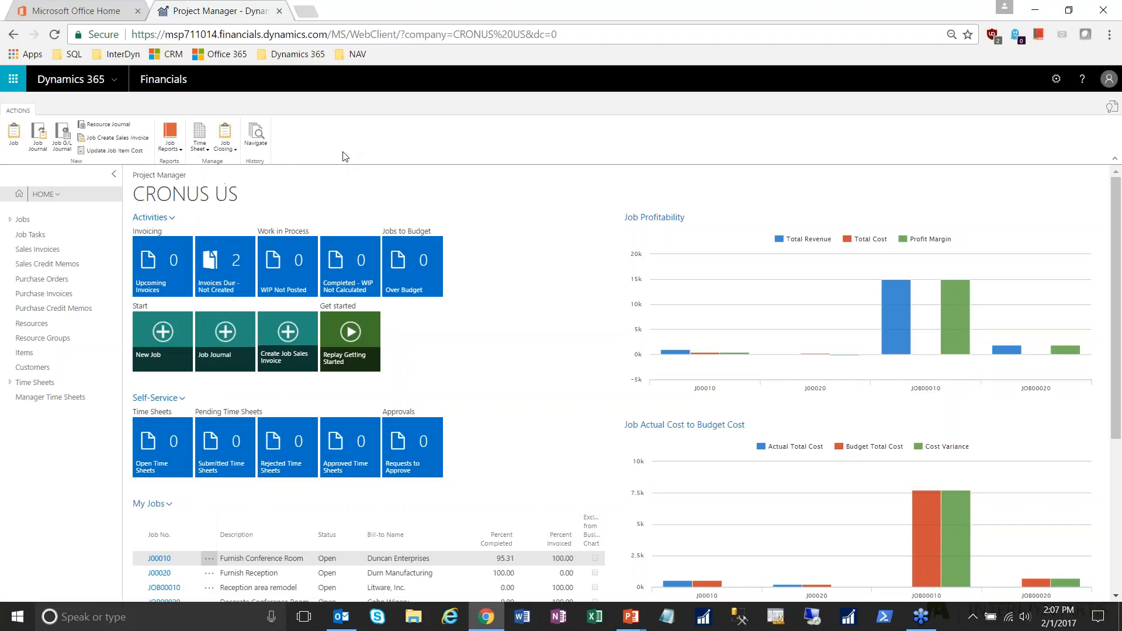
{"action": "left_click", "coordinate": [200, 137]}
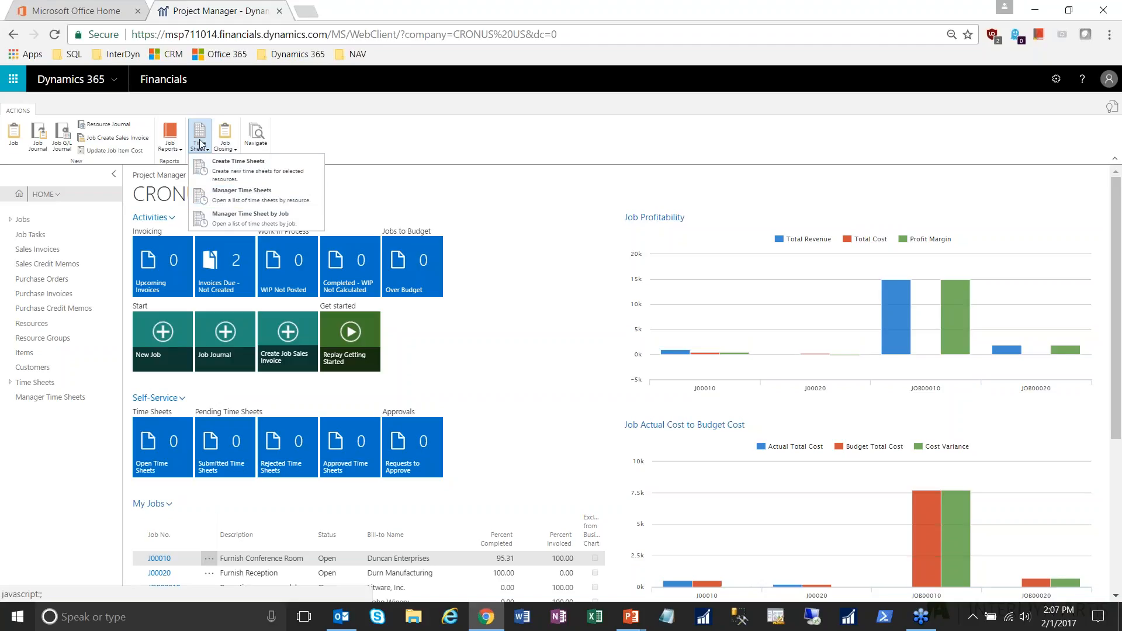
{"action": "left_click", "coordinate": [201, 139]}
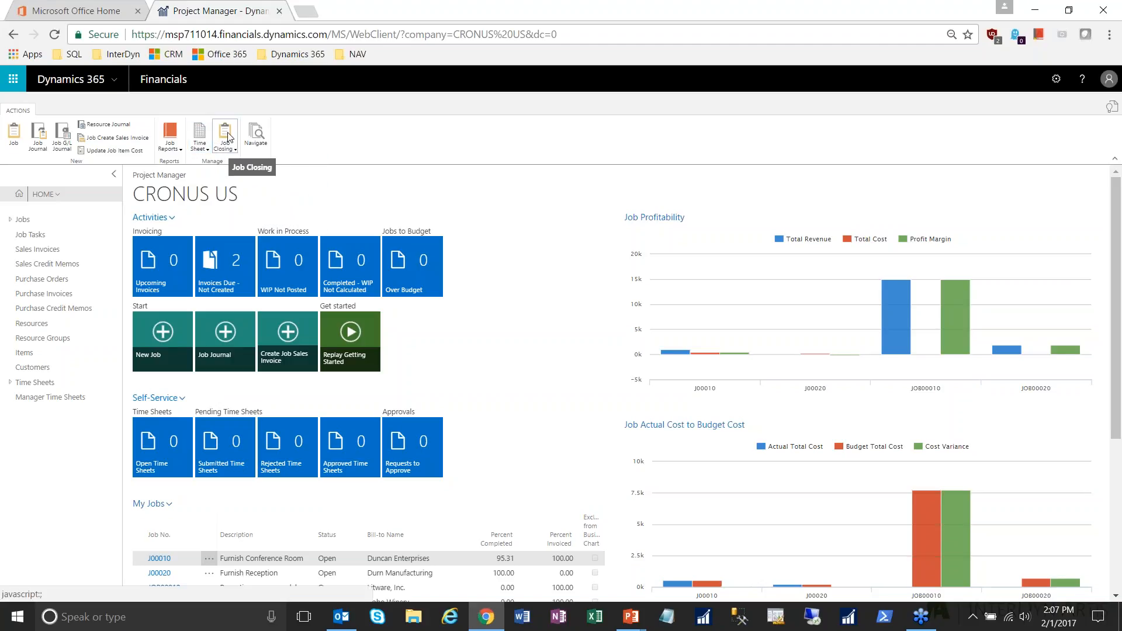
{"action": "left_click", "coordinate": [226, 137]}
{"action": "left_click", "coordinate": [224, 138]}
{"action": "left_click", "coordinate": [224, 137]}
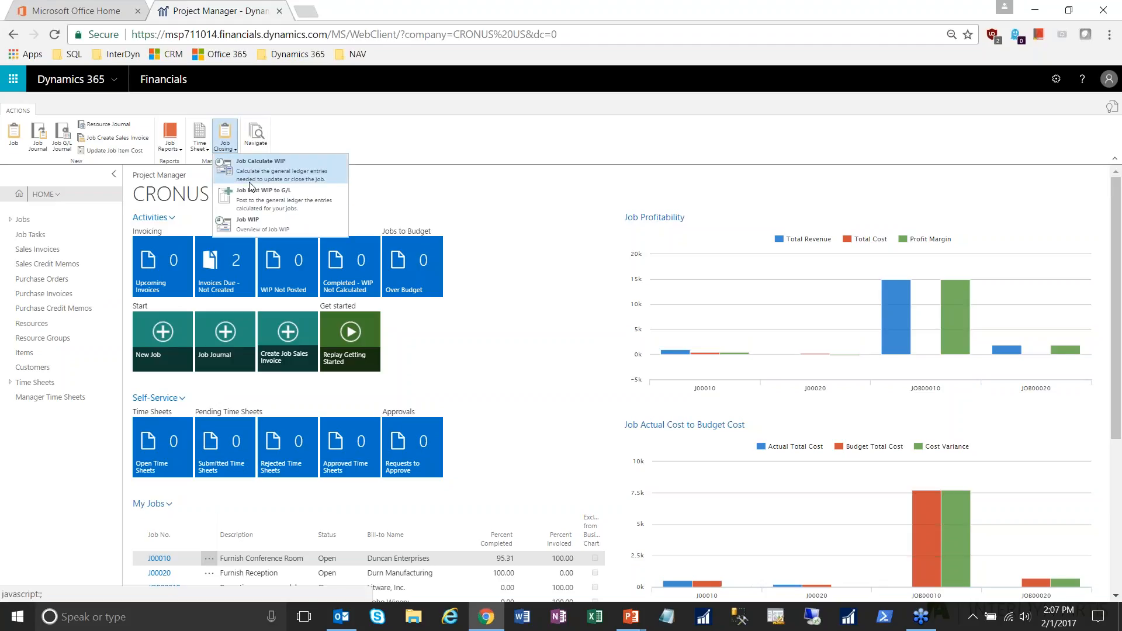
{"action": "left_click", "coordinate": [221, 144]}
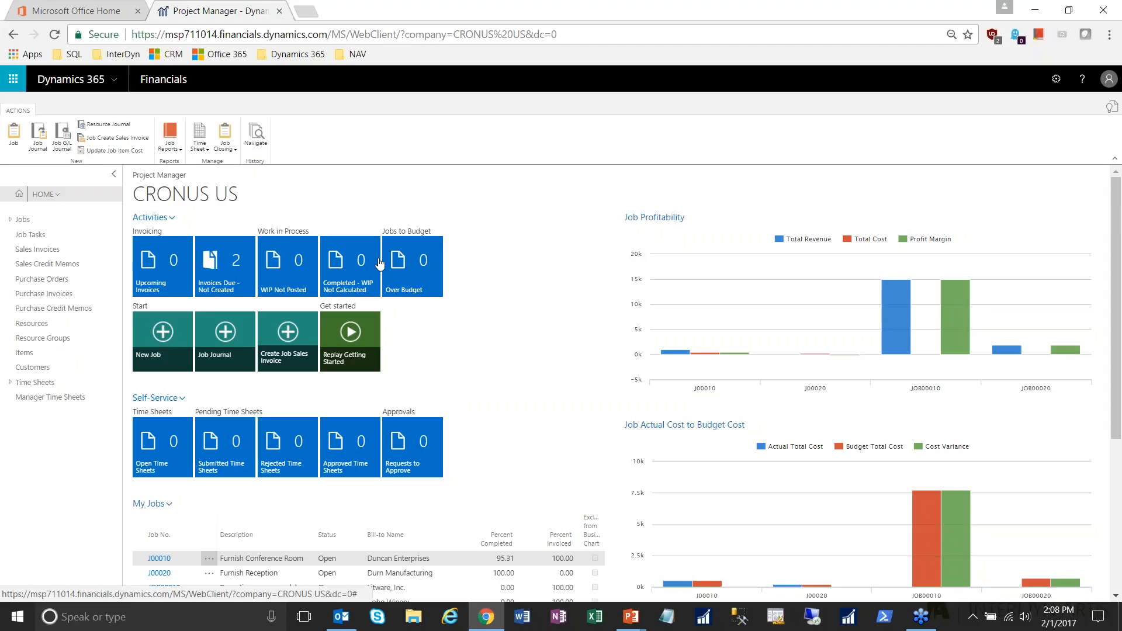
View the jobs with invoices due but not created, and return to the home page without the trial notice.
{"action": "left_click", "coordinate": [240, 265]}
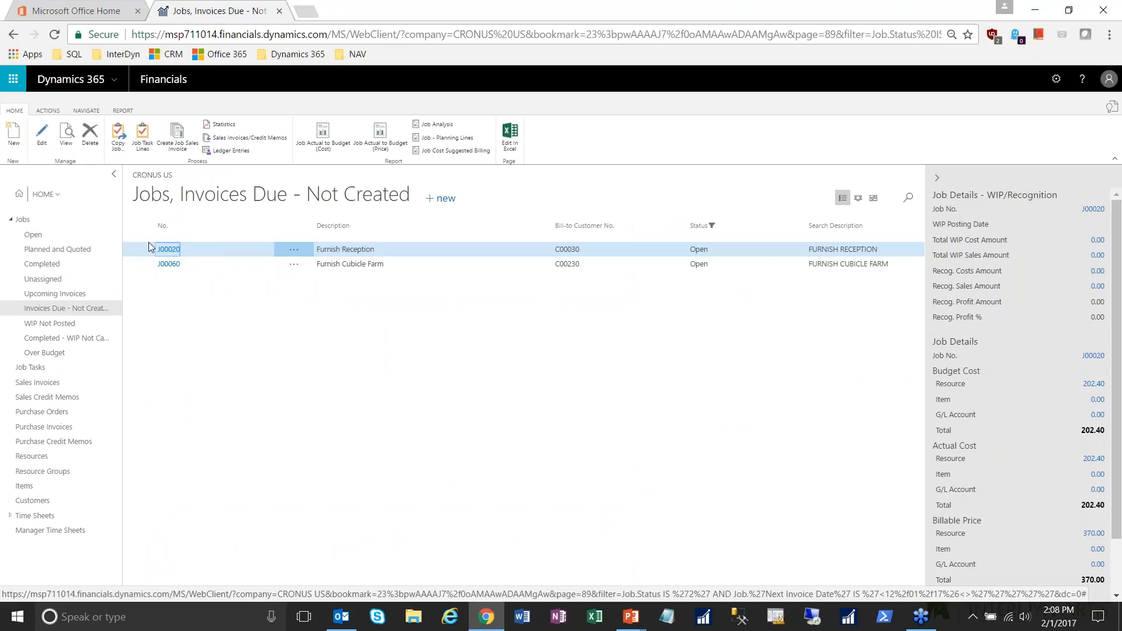
{"action": "left_click", "coordinate": [20, 197]}
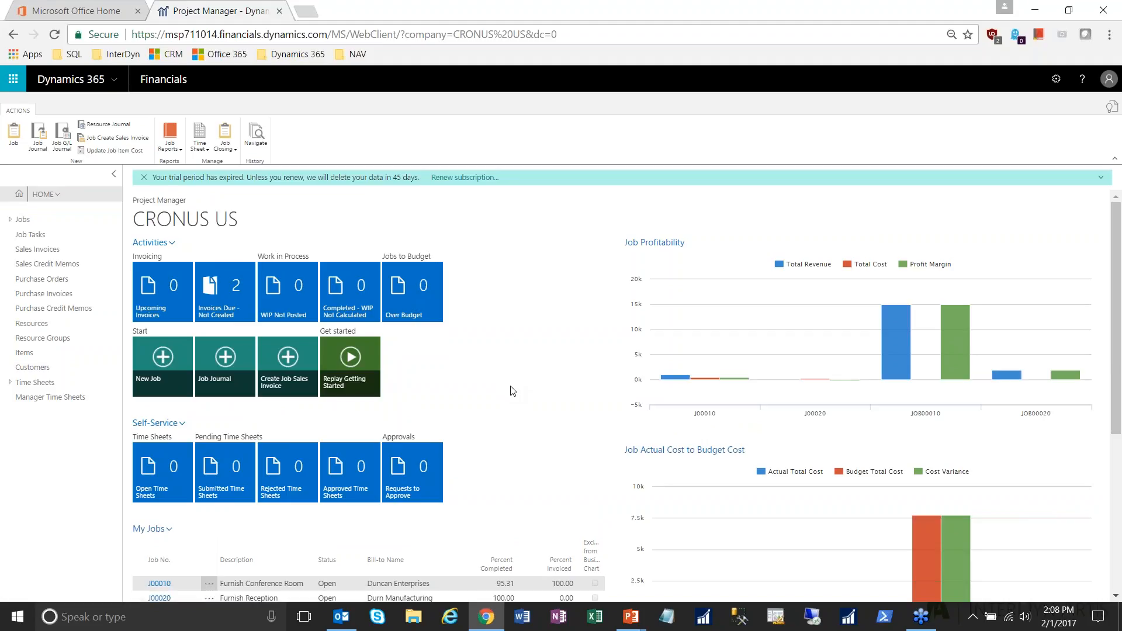
{"action": "left_click", "coordinate": [143, 179]}
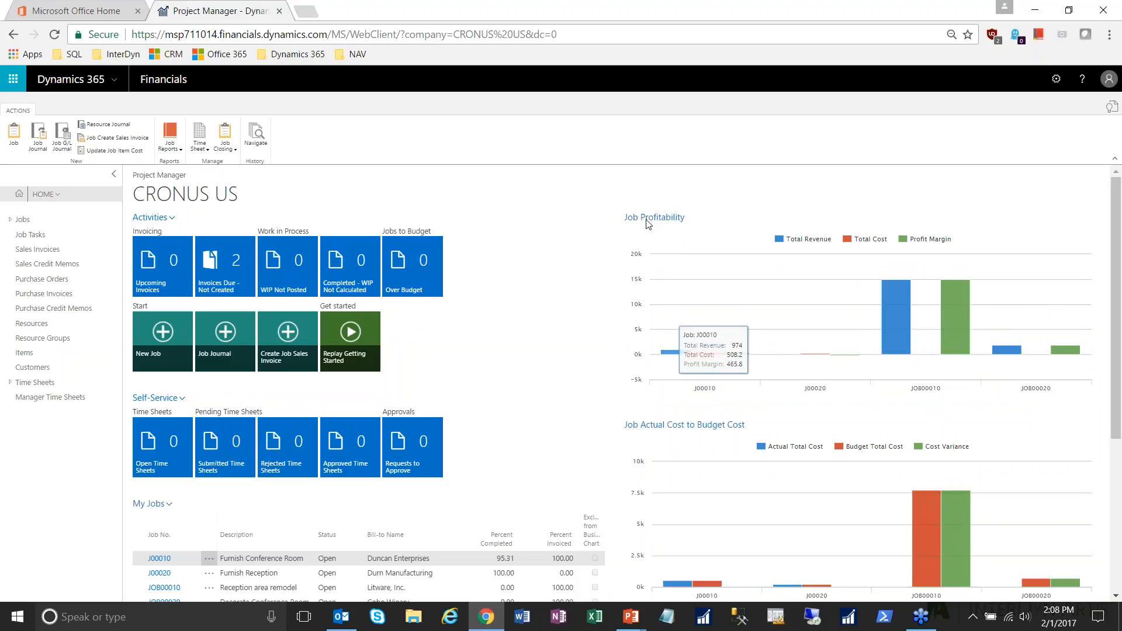
Check which columns can be shown in the My Jobs list, leaving the column selection as is.
{"action": "scroll", "coordinate": [697, 282], "scroll_direction": "down", "scroll_amount": 3}
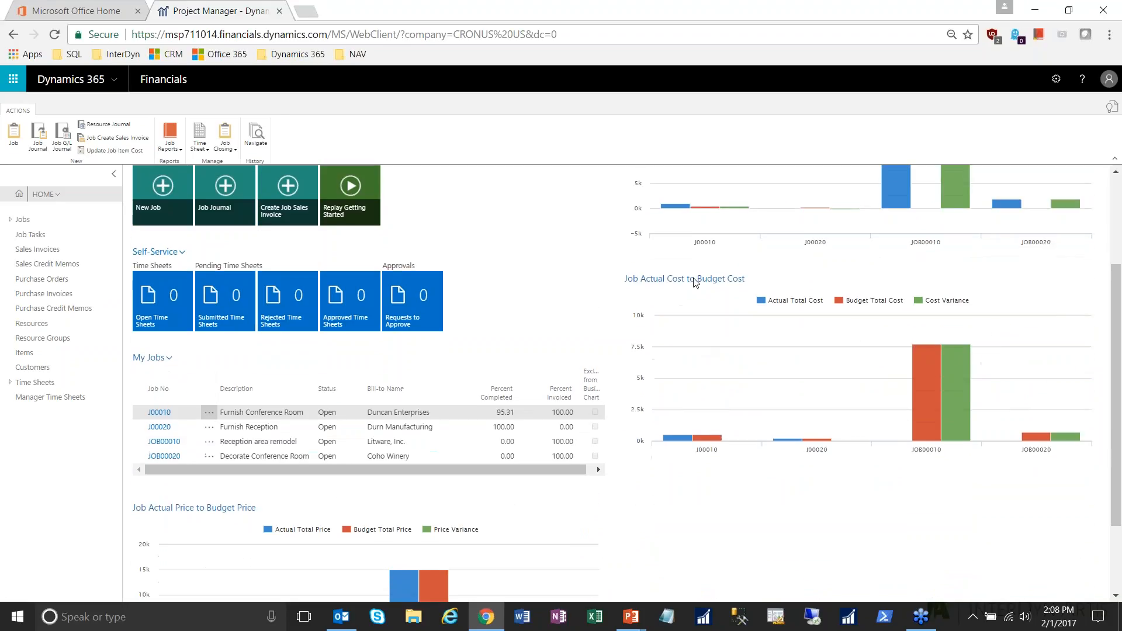
{"action": "scroll", "coordinate": [602, 303], "scroll_direction": "up", "scroll_amount": 3}
{"action": "scroll", "coordinate": [563, 326], "scroll_direction": "down", "scroll_amount": 3}
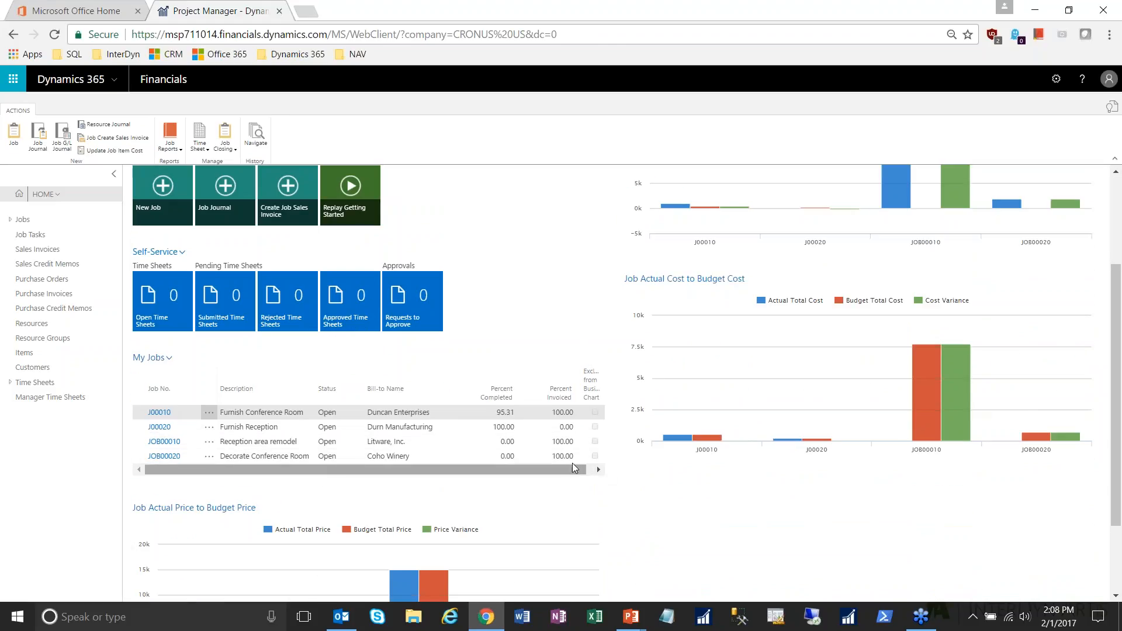
{"action": "left_click", "coordinate": [490, 399]}
{"action": "left_click", "coordinate": [482, 517]}
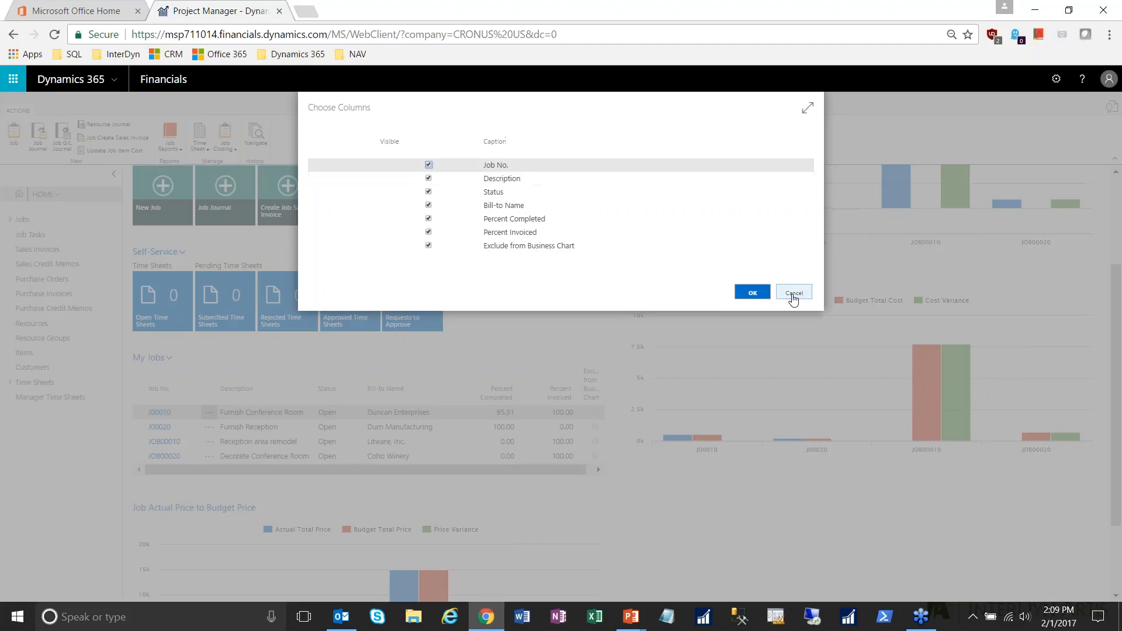
{"action": "left_click", "coordinate": [792, 296]}
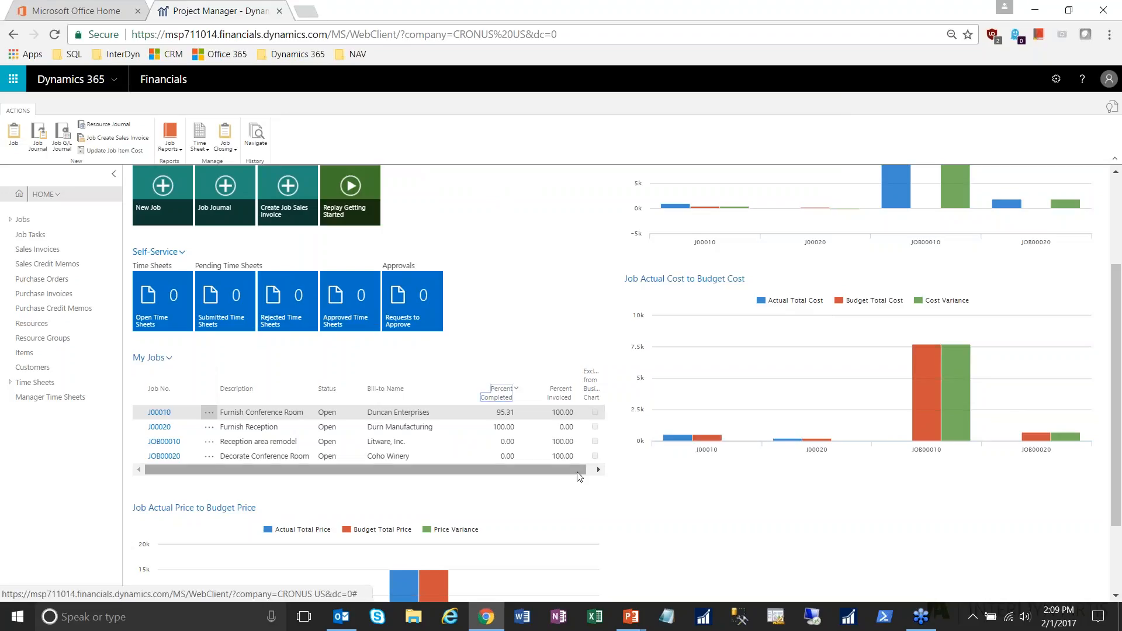
Examine the Job Profitability, Job Actual Cost to Budget Cost and Job Actual Price to Budget Price charts.
{"action": "scroll", "coordinate": [577, 477], "scroll_direction": "down", "scroll_amount": 2}
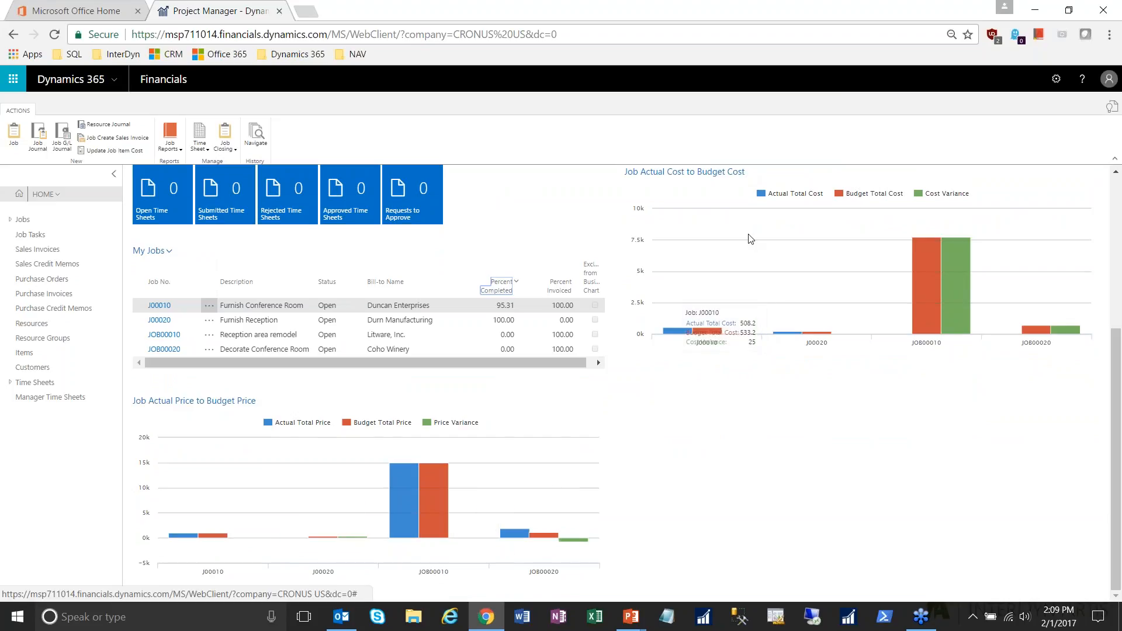
{"action": "scroll", "coordinate": [700, 497], "scroll_direction": "up", "scroll_amount": 2}
{"action": "scroll", "coordinate": [699, 498], "scroll_direction": "up", "scroll_amount": 2}
{"action": "scroll", "coordinate": [698, 496], "scroll_direction": "down", "scroll_amount": 4}
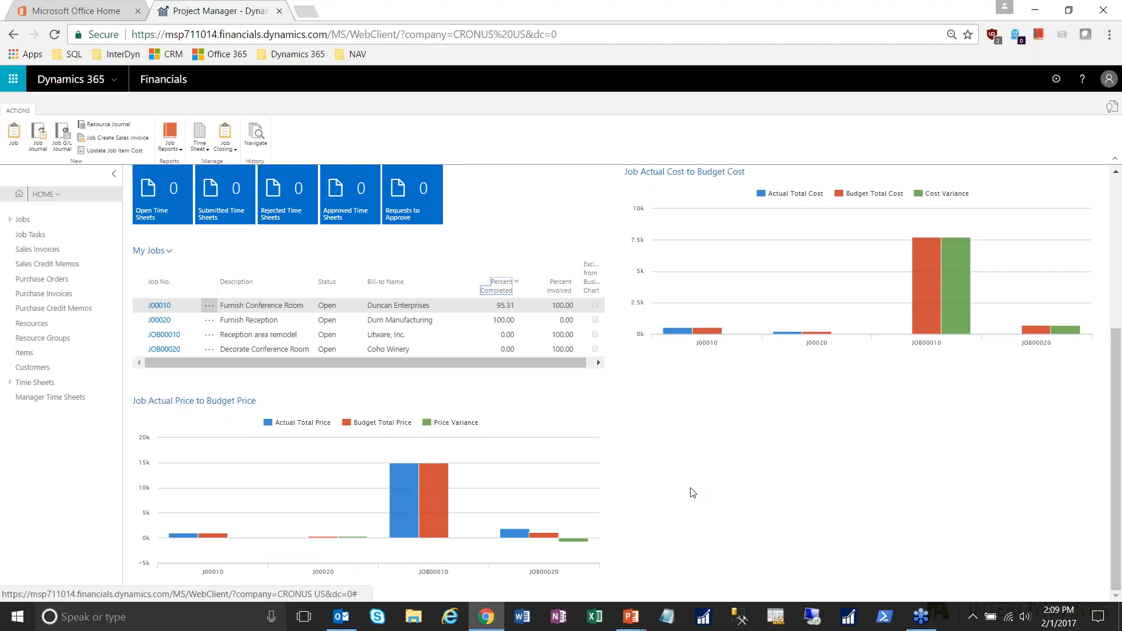
{"action": "scroll", "coordinate": [692, 491], "scroll_direction": "up", "scroll_amount": 5}
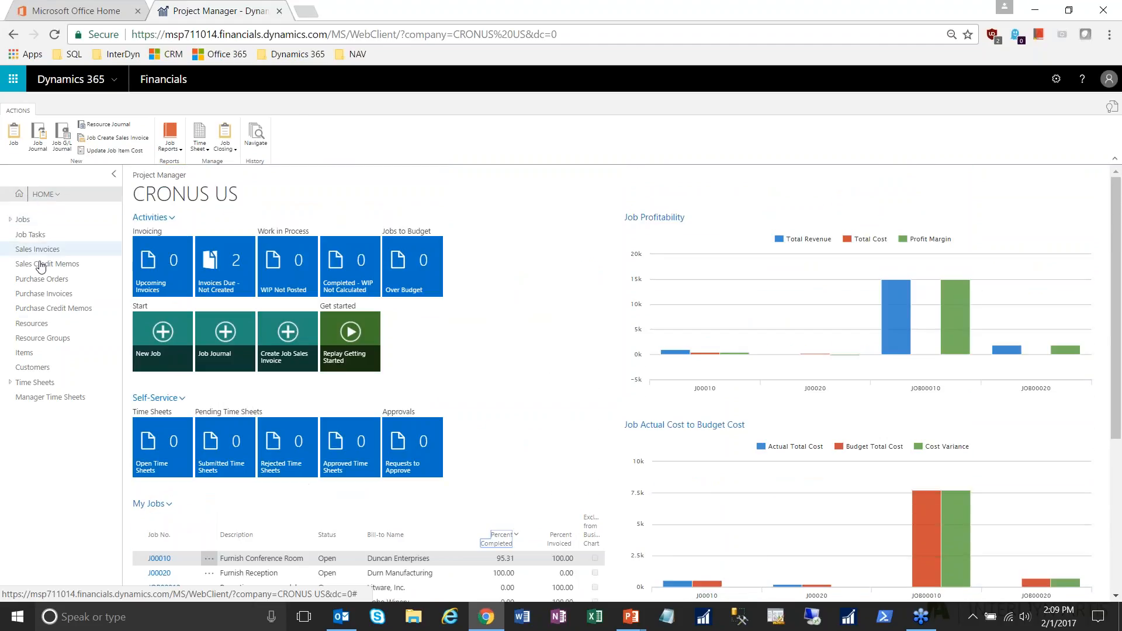
Show the status filters for jobs and open the complete Jobs list.
{"action": "left_click", "coordinate": [12, 220]}
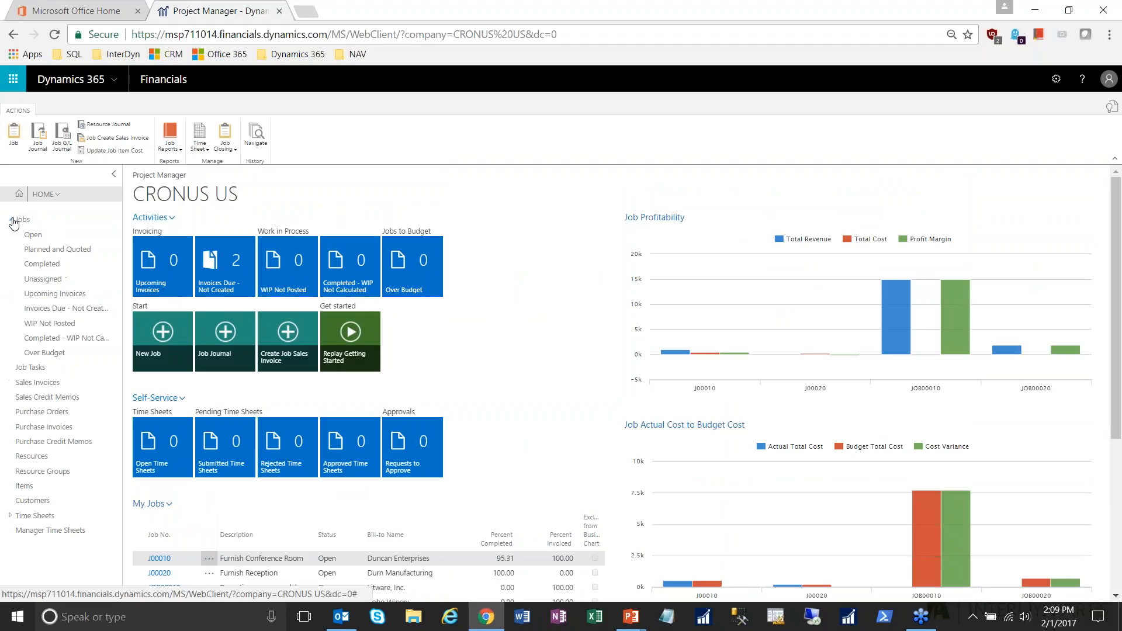
{"action": "left_click", "coordinate": [32, 234]}
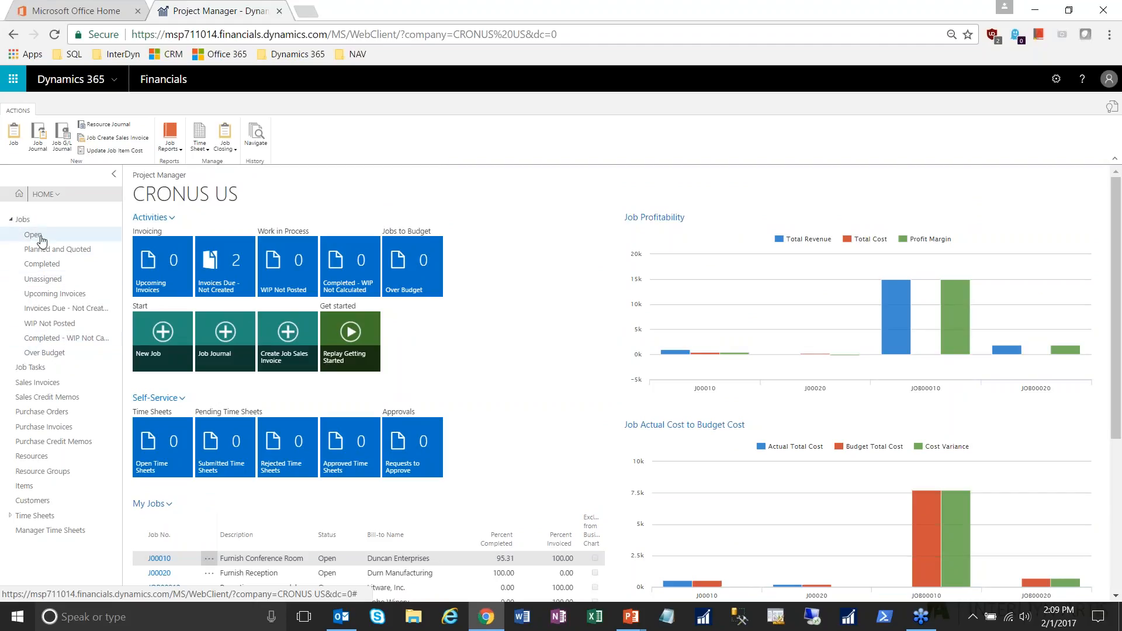
{"action": "left_click", "coordinate": [24, 220]}
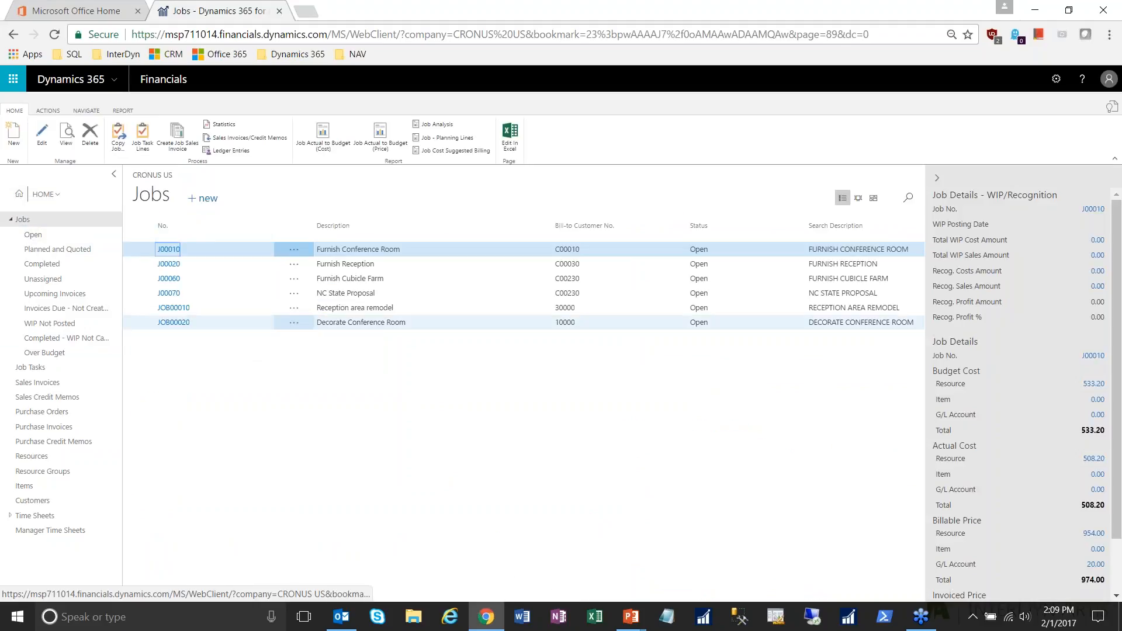
View the Job Tasks, Sales Invoices, Purchase Orders and Purchase Invoices lists one after another.
{"action": "left_click", "coordinate": [33, 372]}
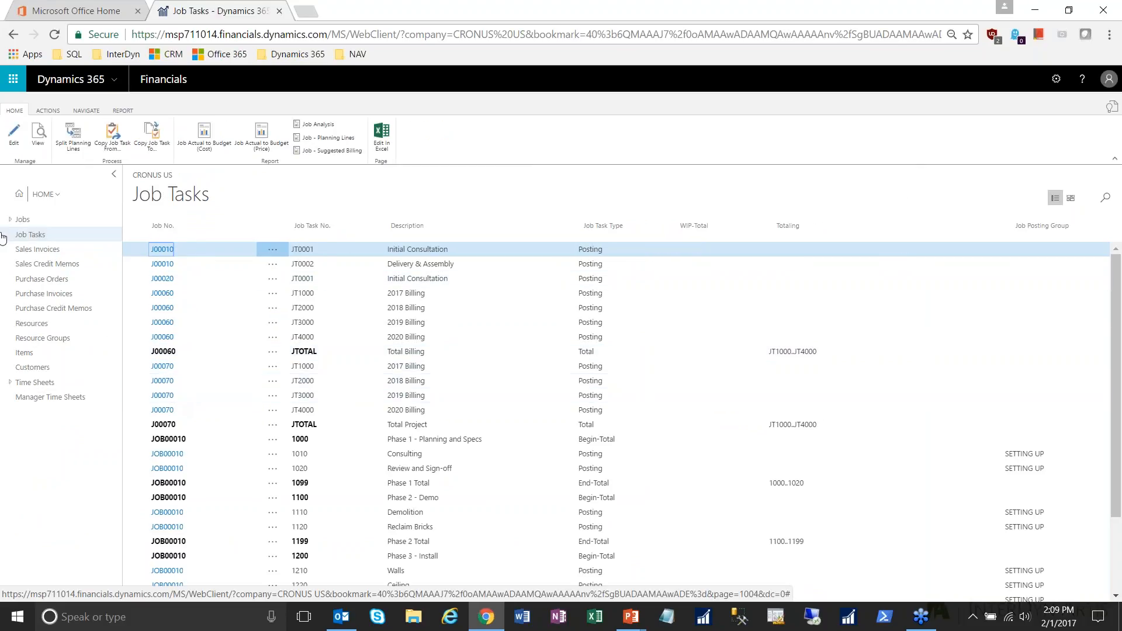
{"action": "left_click", "coordinate": [61, 250]}
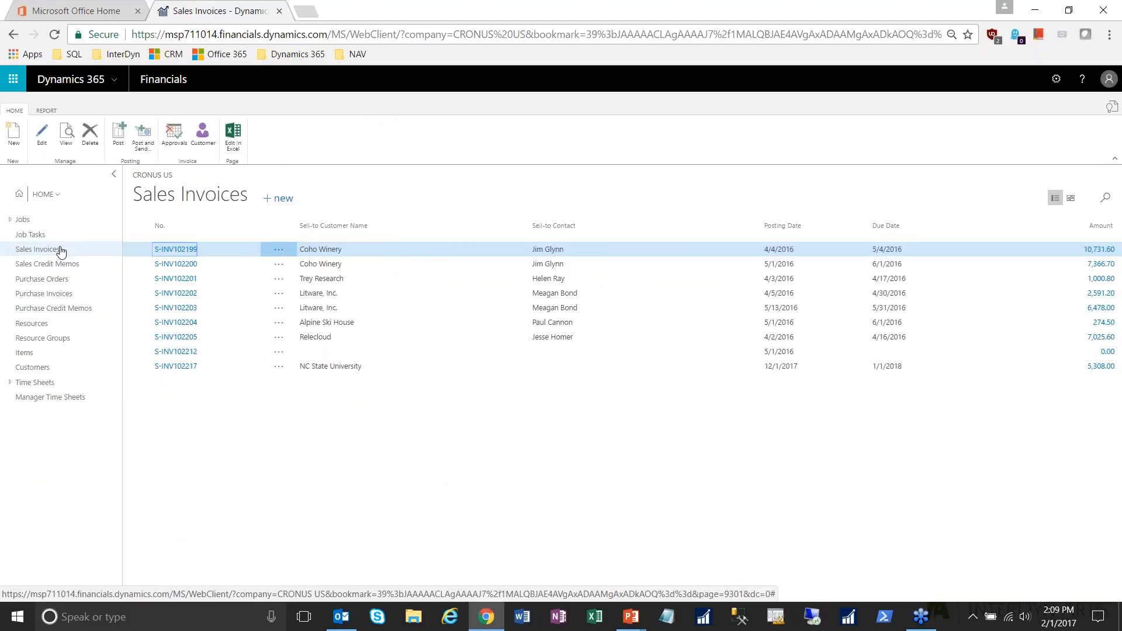
{"action": "left_click", "coordinate": [88, 281]}
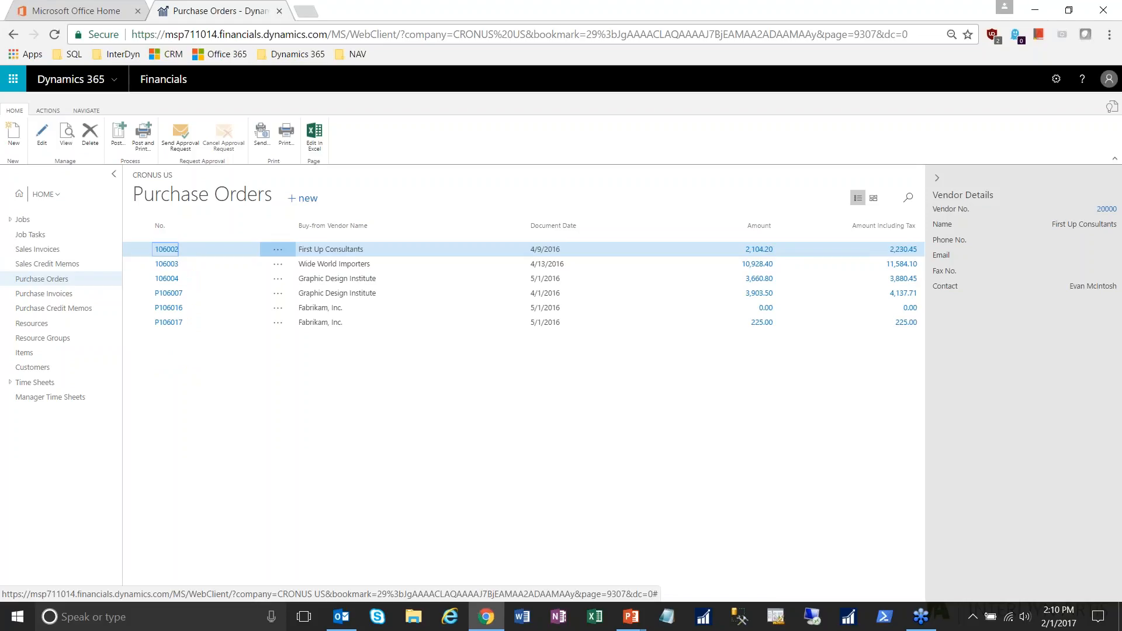
{"action": "left_click", "coordinate": [89, 295]}
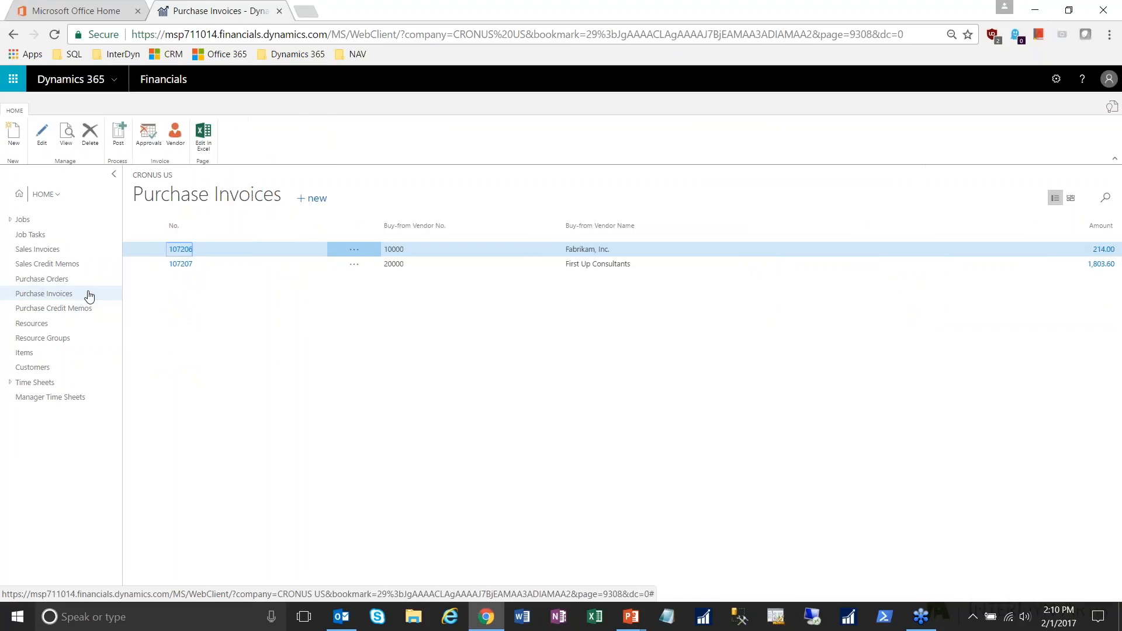
View the Resources, Items and Customers lists, and expand the time sheet categories.
{"action": "left_click", "coordinate": [38, 325]}
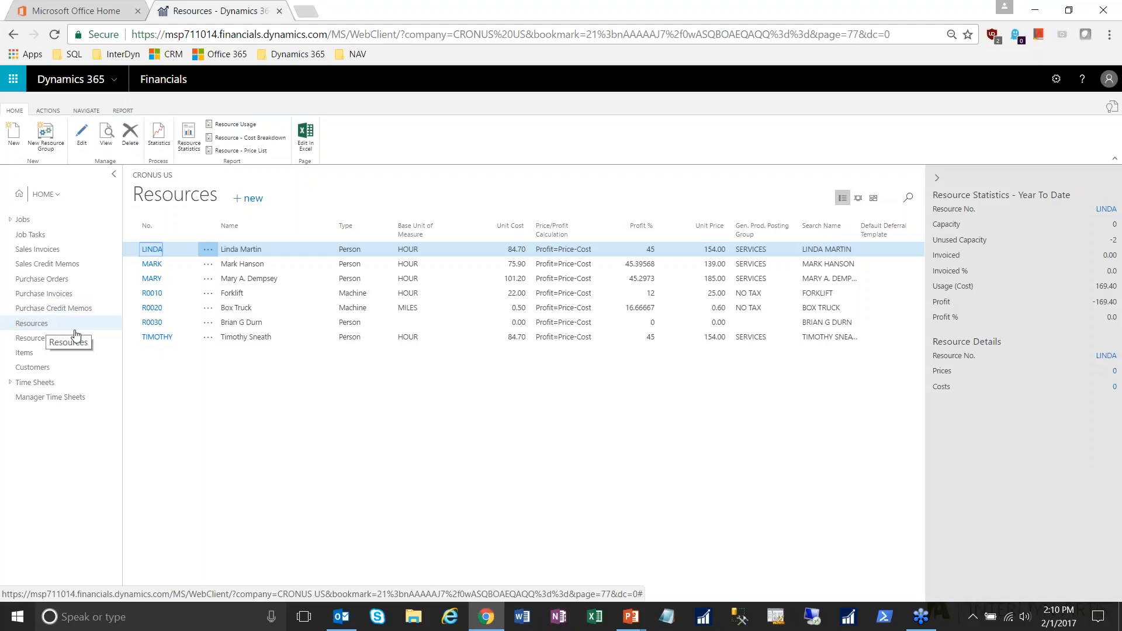
{"action": "left_click", "coordinate": [46, 355]}
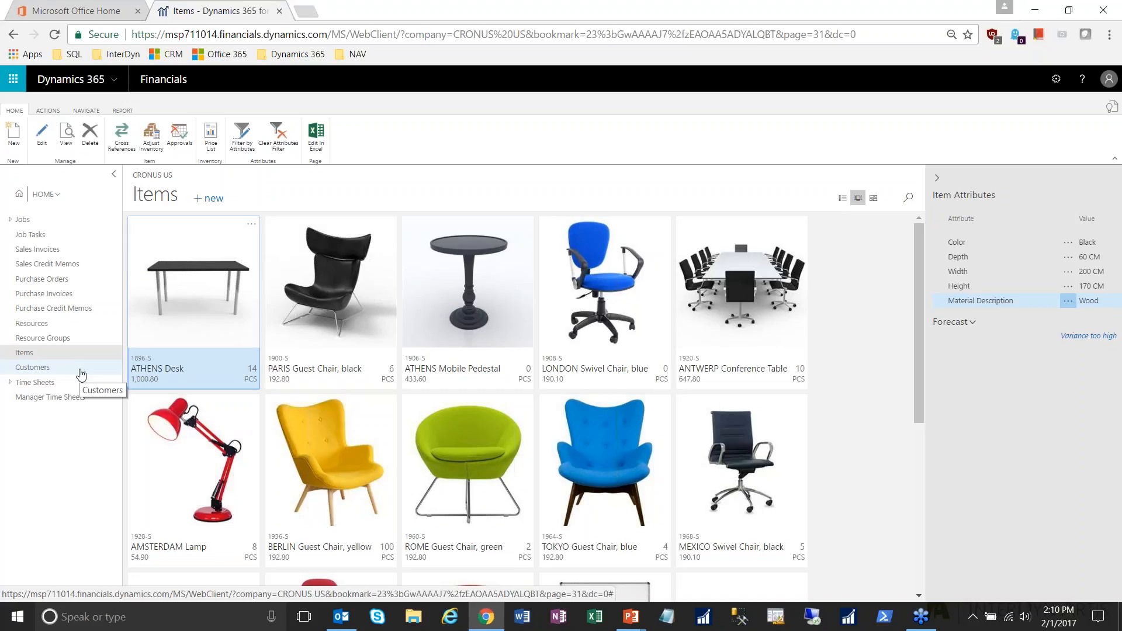
{"action": "left_click", "coordinate": [12, 383]}
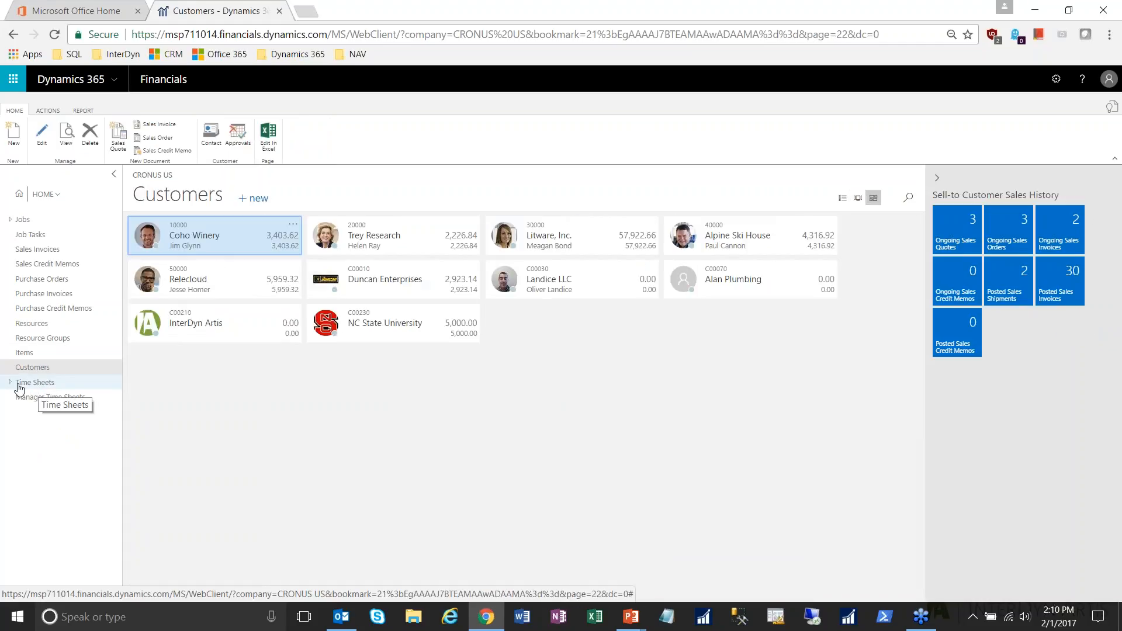
{"action": "left_click", "coordinate": [19, 384]}
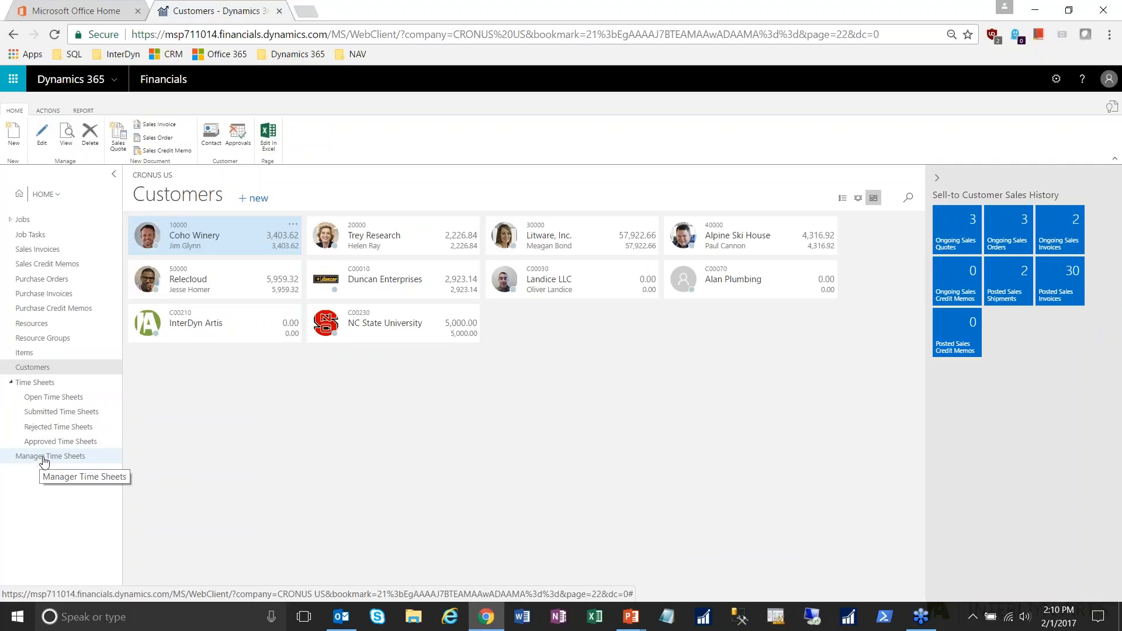
Return to the Jobs list and open the options for the Job Analysis report.
{"action": "left_click", "coordinate": [21, 221]}
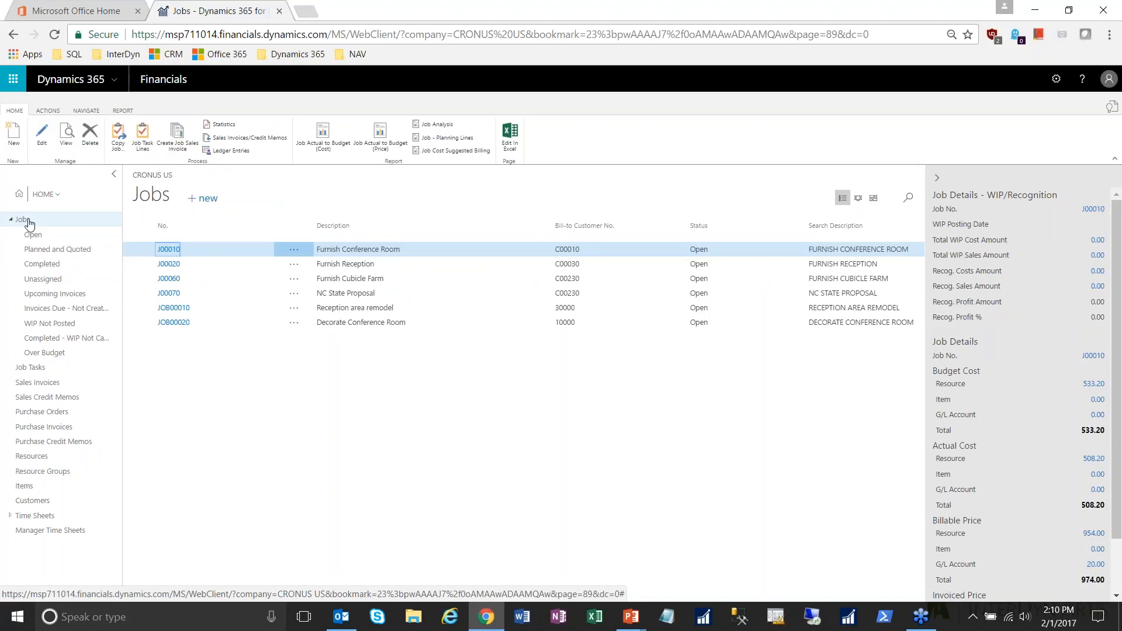
{"action": "left_click", "coordinate": [125, 116]}
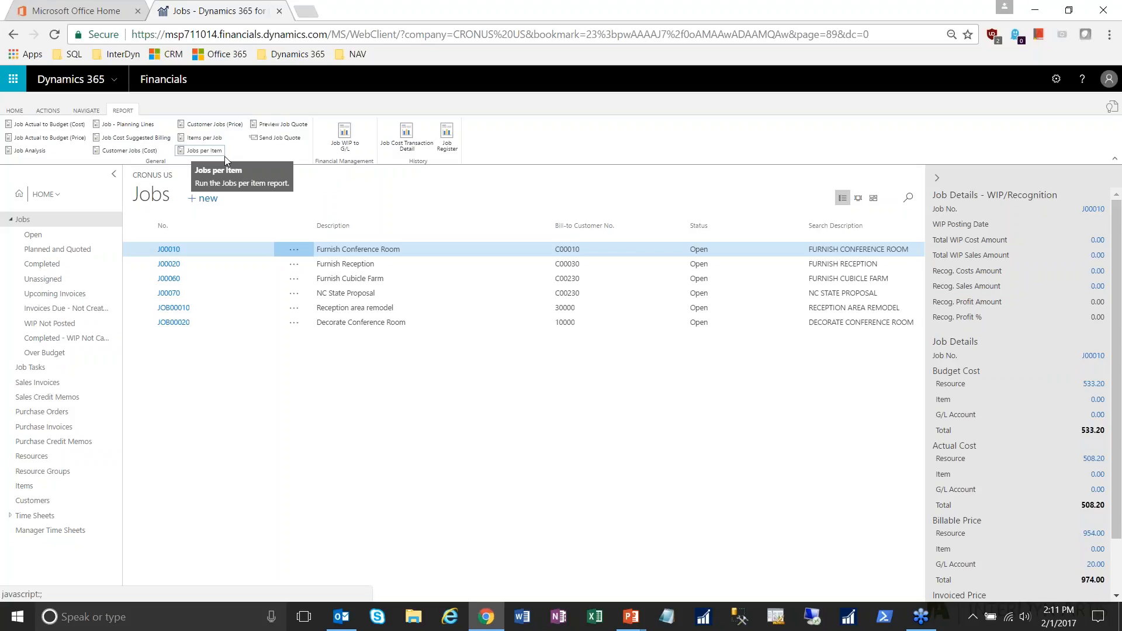
{"action": "left_click", "coordinate": [37, 153]}
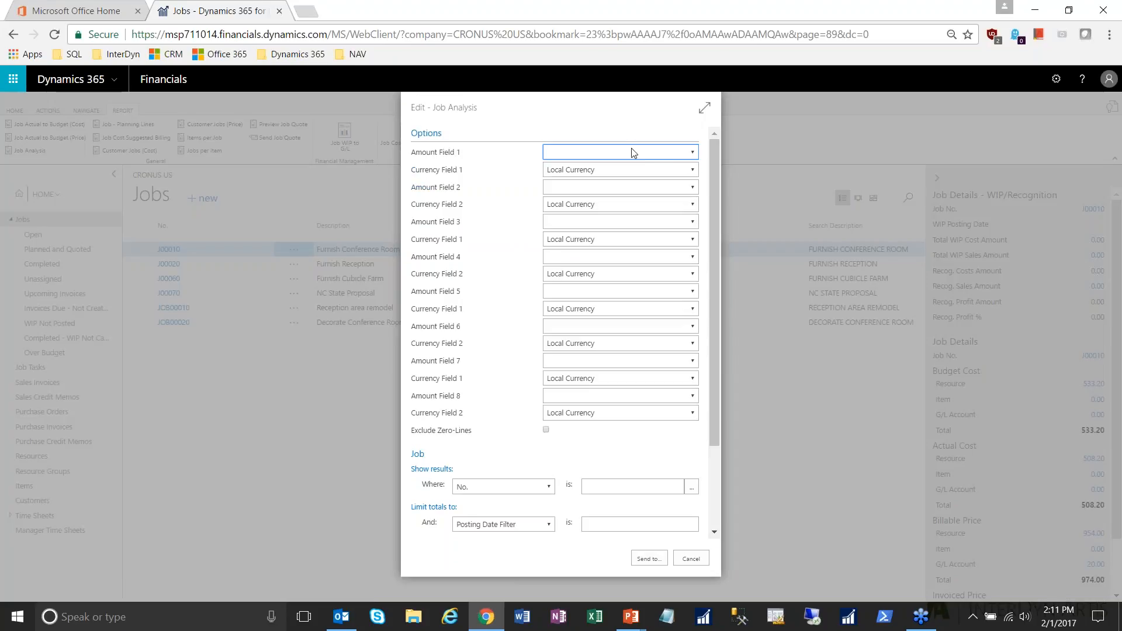
Review the Amount Field 1 and Currency Field 1 choices for the Job Analysis report, and dismiss the report options without running it.
{"action": "left_click", "coordinate": [633, 152]}
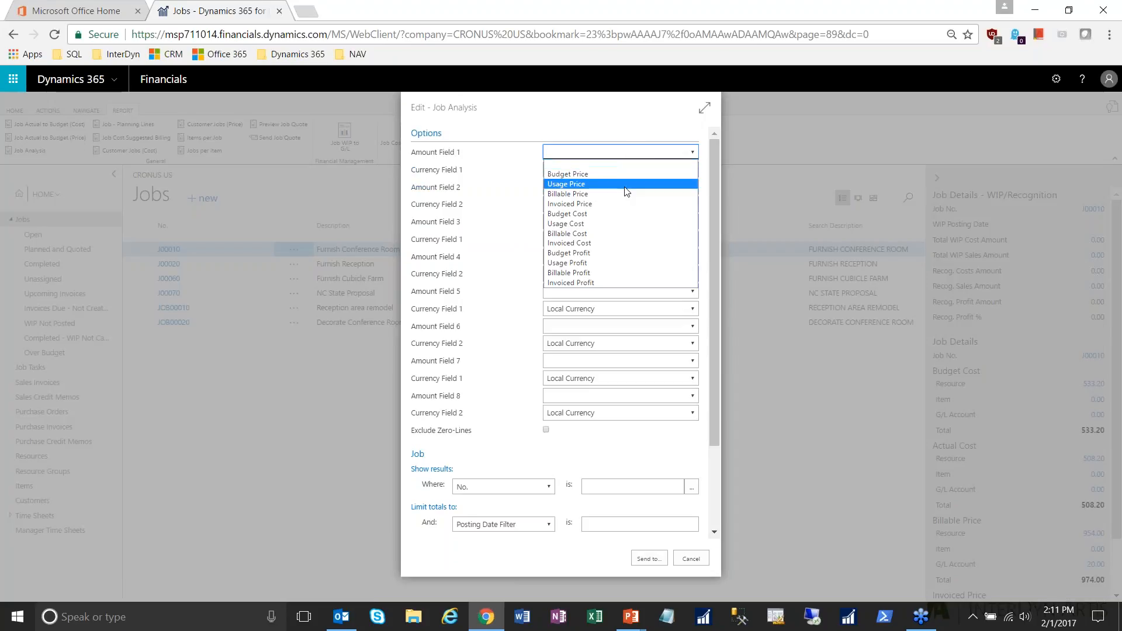
{"action": "left_click", "coordinate": [623, 152]}
{"action": "left_click", "coordinate": [623, 170]}
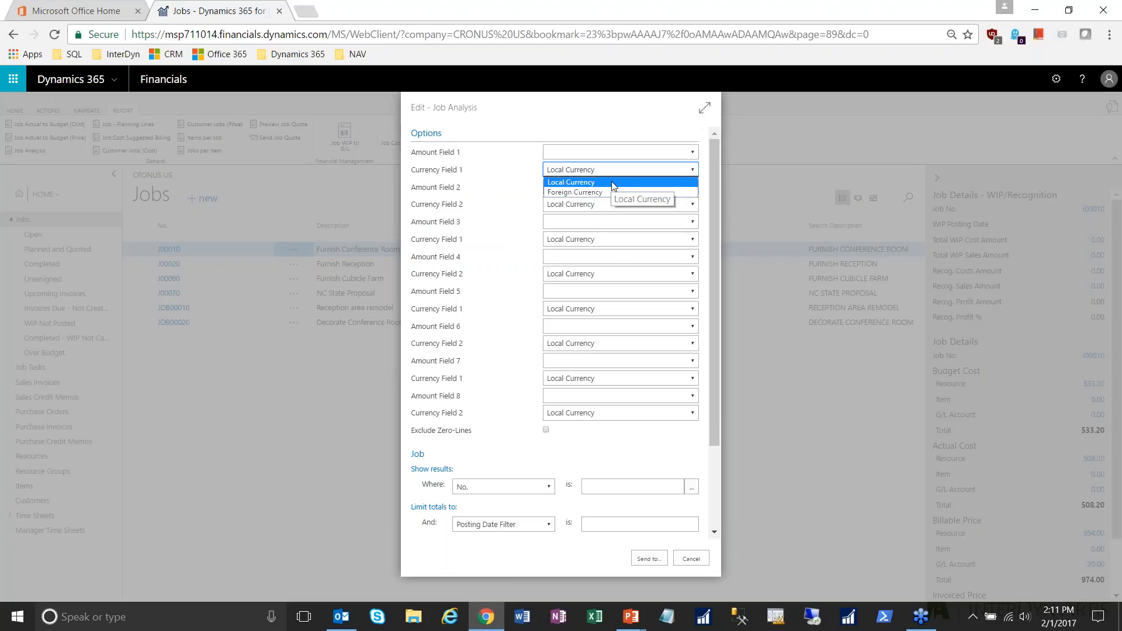
{"action": "left_click", "coordinate": [615, 177]}
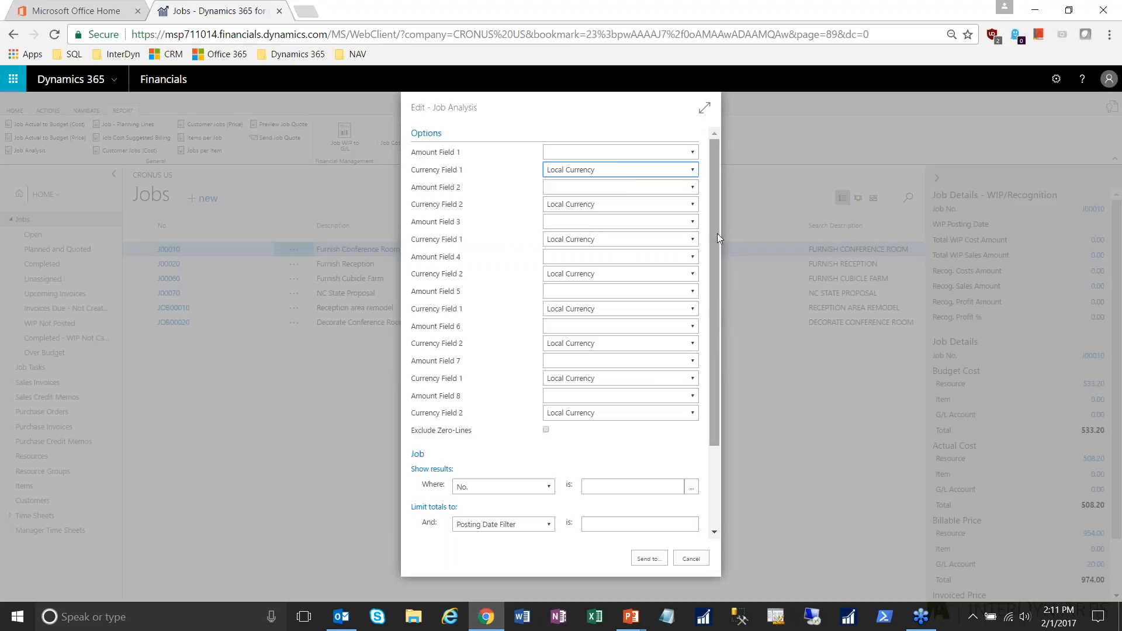
{"action": "left_click", "coordinate": [687, 153]}
{"action": "left_click", "coordinate": [675, 151]}
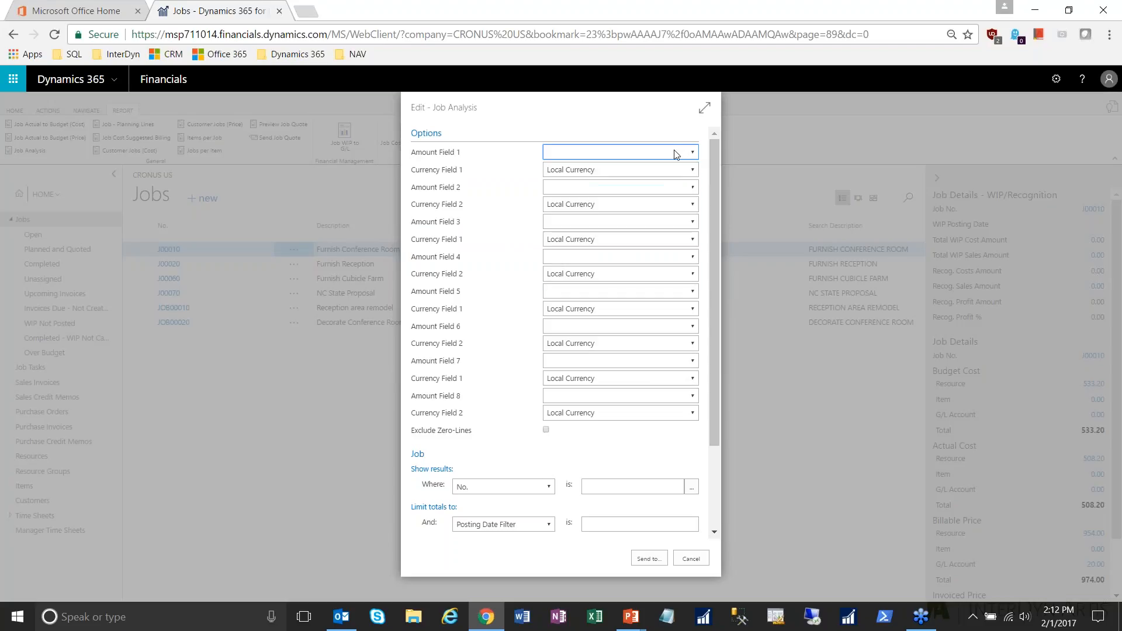
{"action": "left_click", "coordinate": [691, 560]}
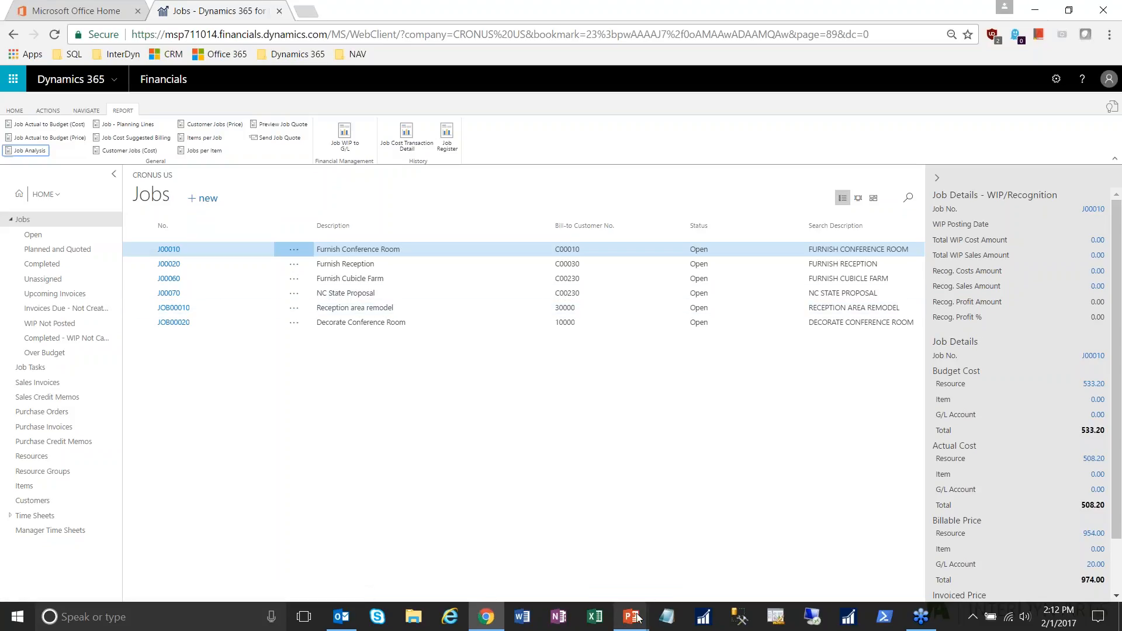
Switch to the PowerPoint slide show, advance the Demo Agenda to "Create a new job", and return to the Jobs list in the browser.
{"action": "mouse_move", "coordinate": [634, 617]}
{"action": "left_click", "coordinate": [672, 555]}
{"action": "key", "text": "Right"}
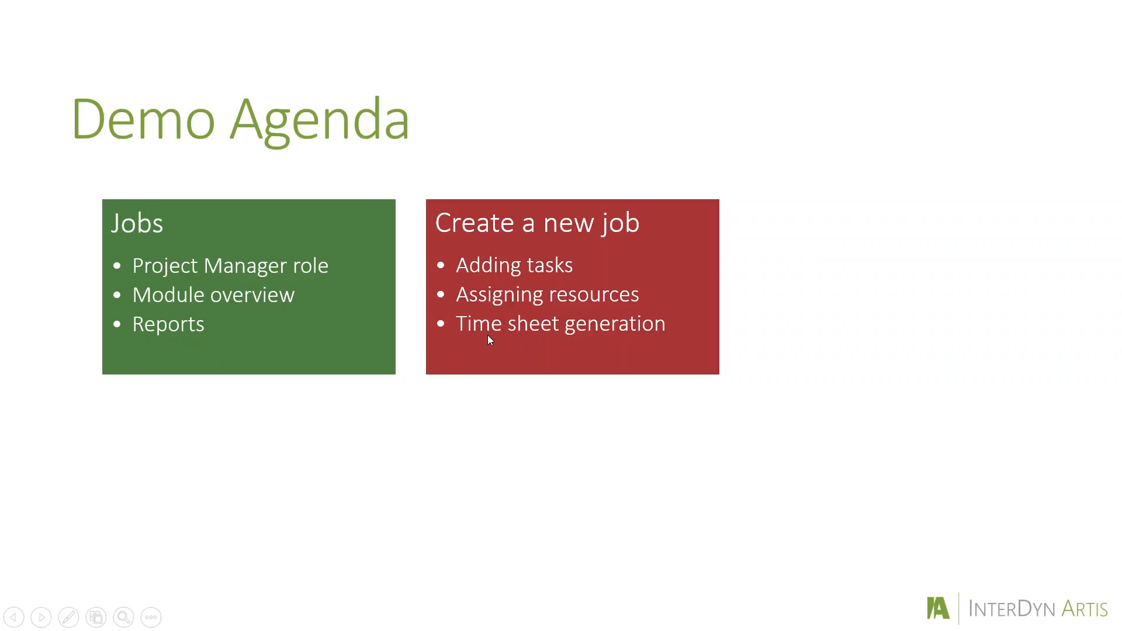
{"action": "key", "text": "alt+Tab"}
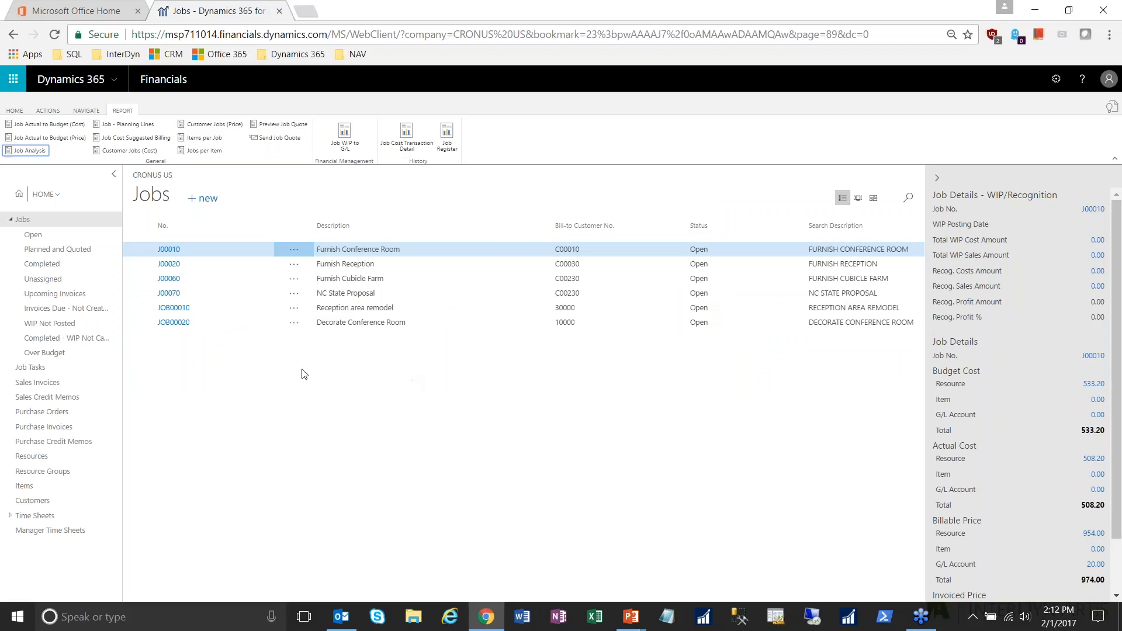
Create a new job from the Jobs list with an automatically assigned number and the description "Furnish Apartment".
{"action": "left_click", "coordinate": [20, 195]}
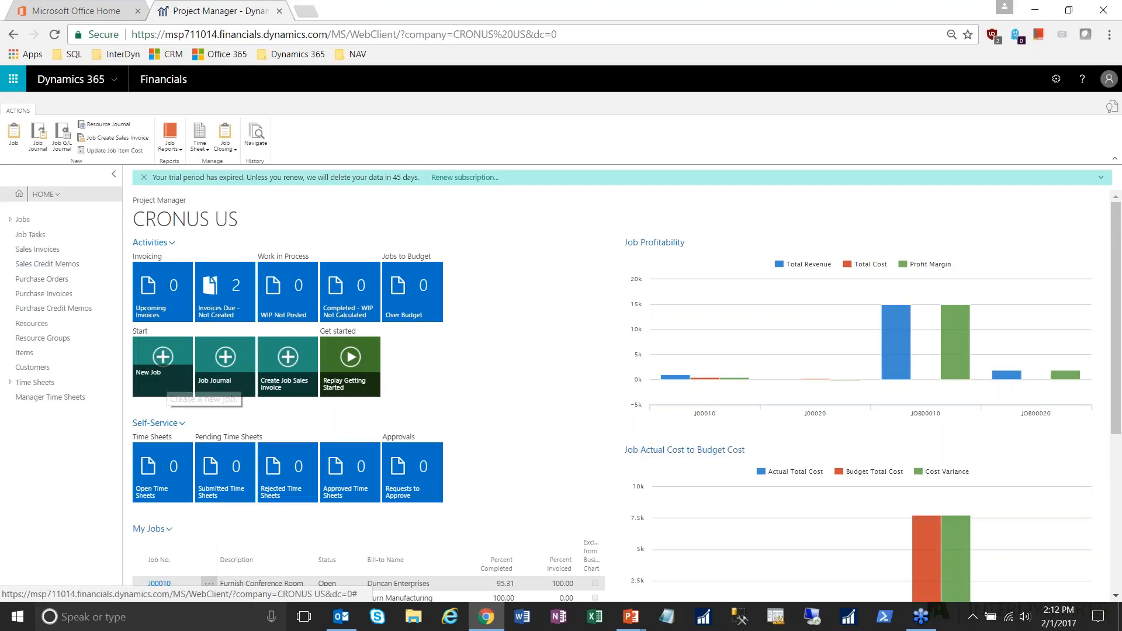
{"action": "left_click", "coordinate": [25, 225]}
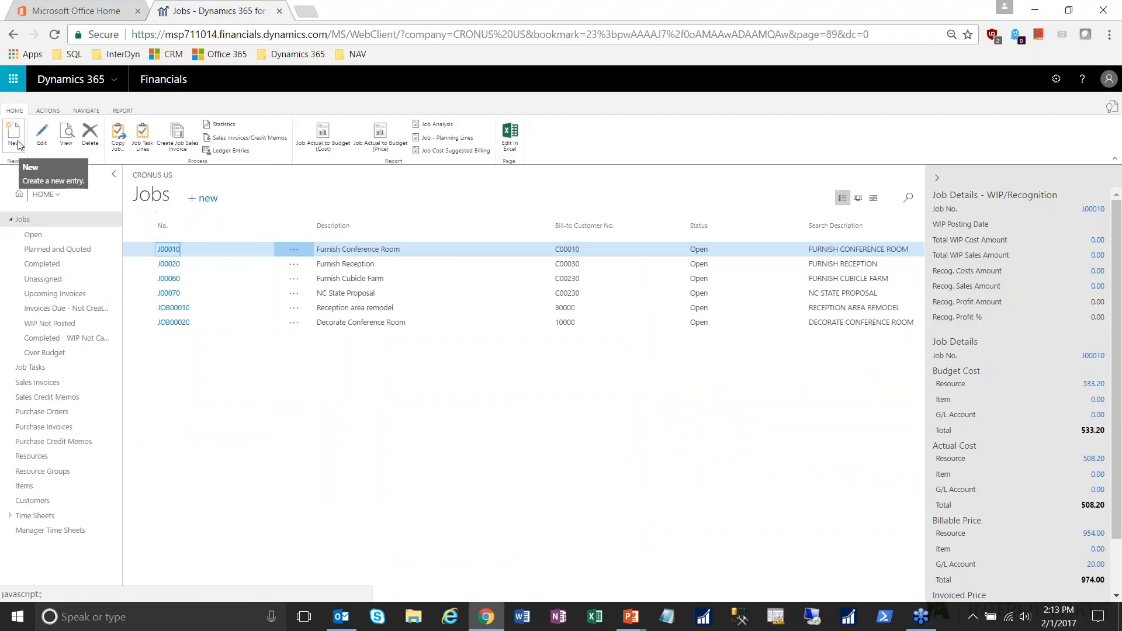
{"action": "left_click", "coordinate": [19, 145]}
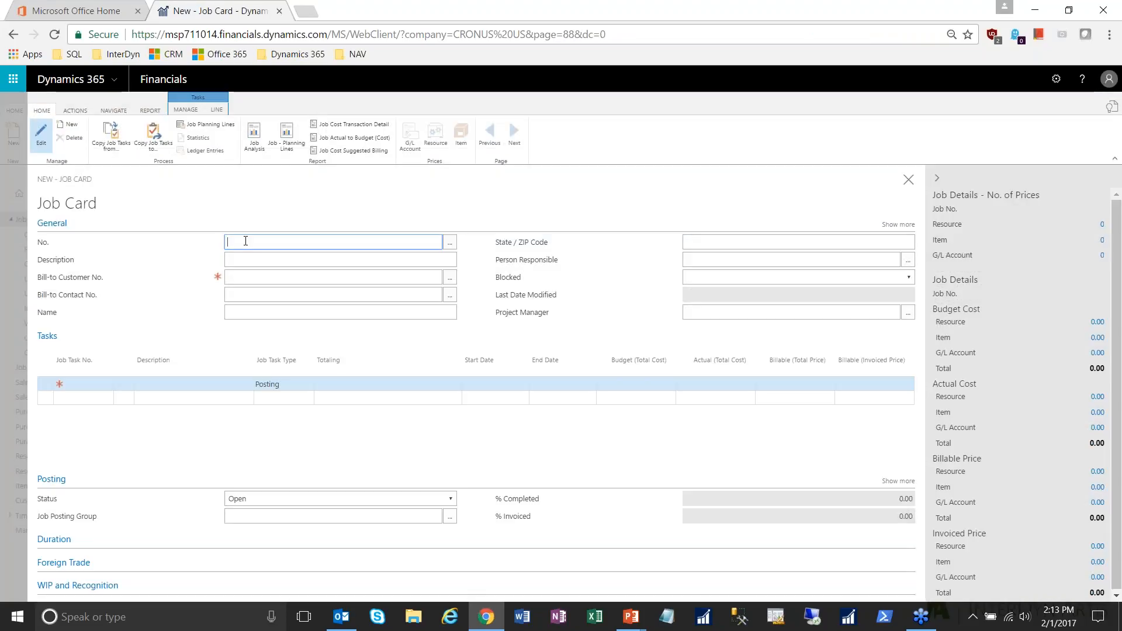
{"action": "key", "text": "Tab"}
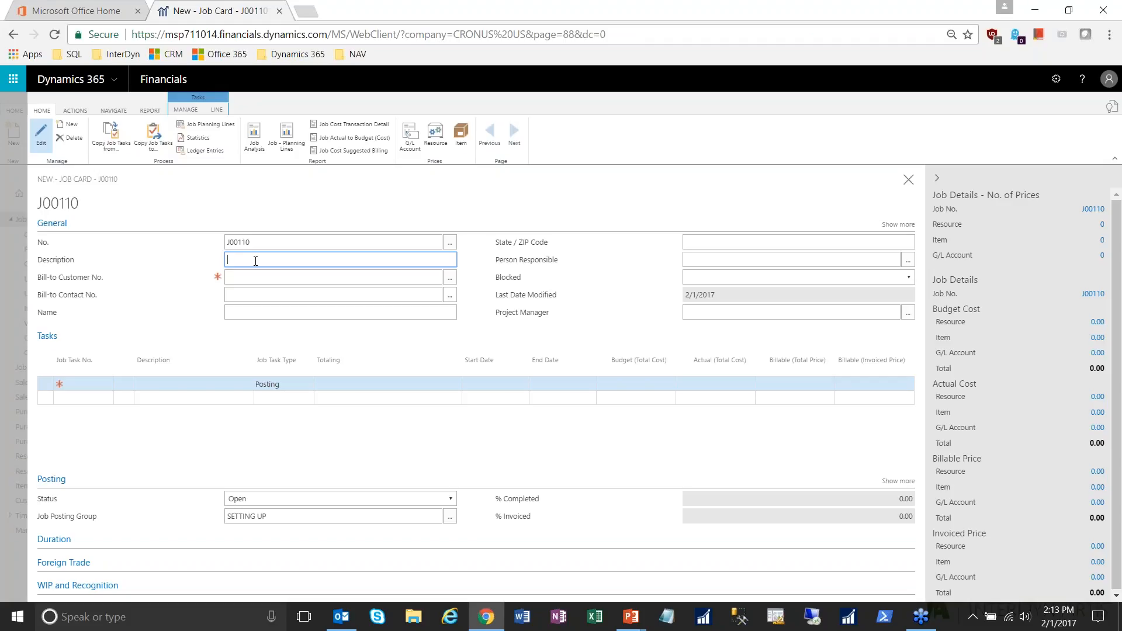
{"action": "type", "text": "Furnish Apartment"}
{"action": "key", "text": "Tab"}
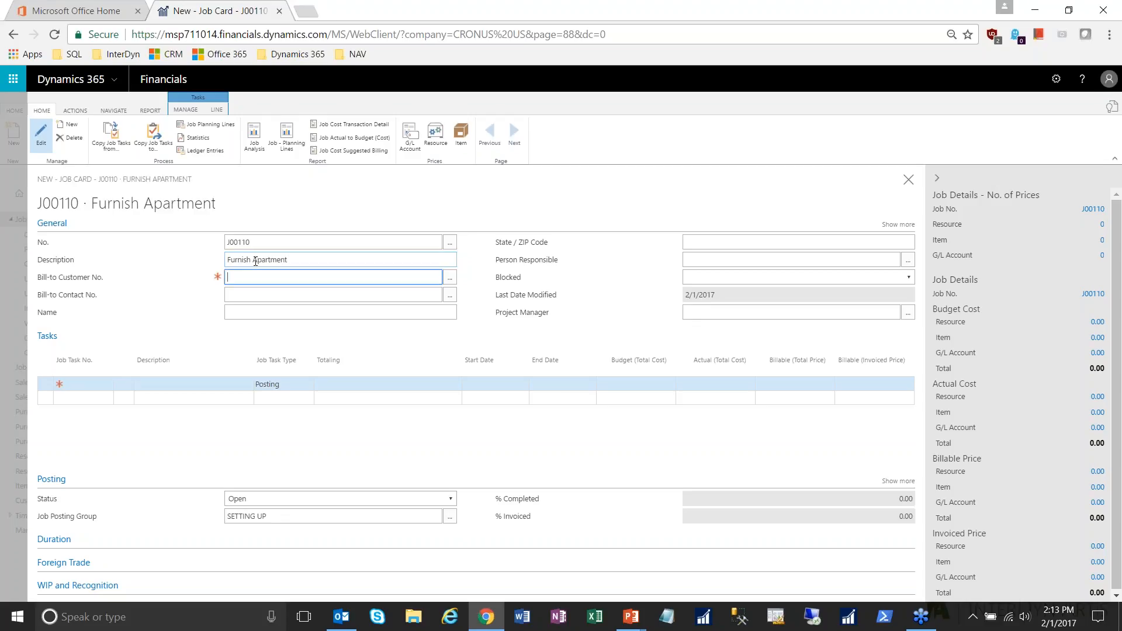
Set Coho Winery as the job's bill-to customer and ADMIN as its project manager.
{"action": "left_click", "coordinate": [449, 280]}
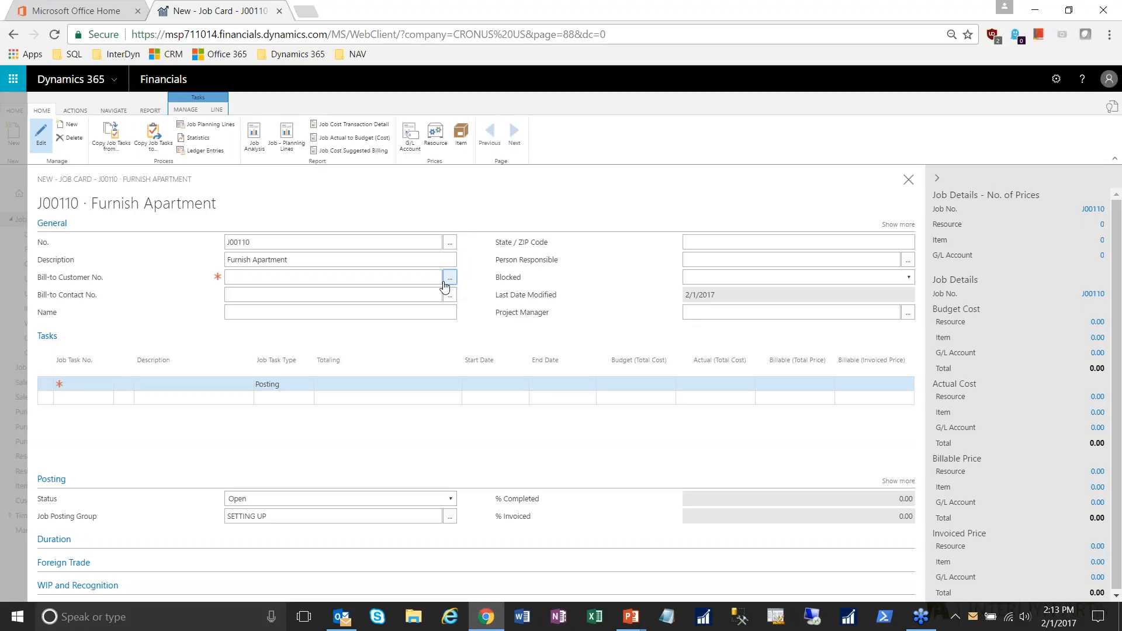
{"action": "left_click", "coordinate": [328, 320]}
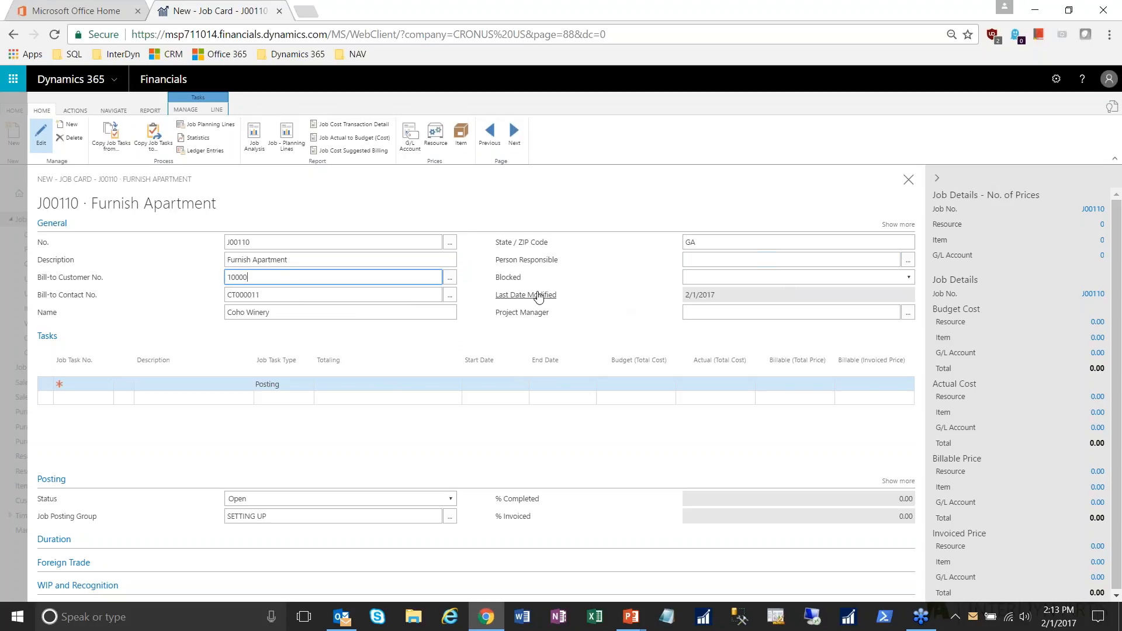
{"action": "left_click", "coordinate": [741, 316]}
{"action": "left_click", "coordinate": [909, 316]}
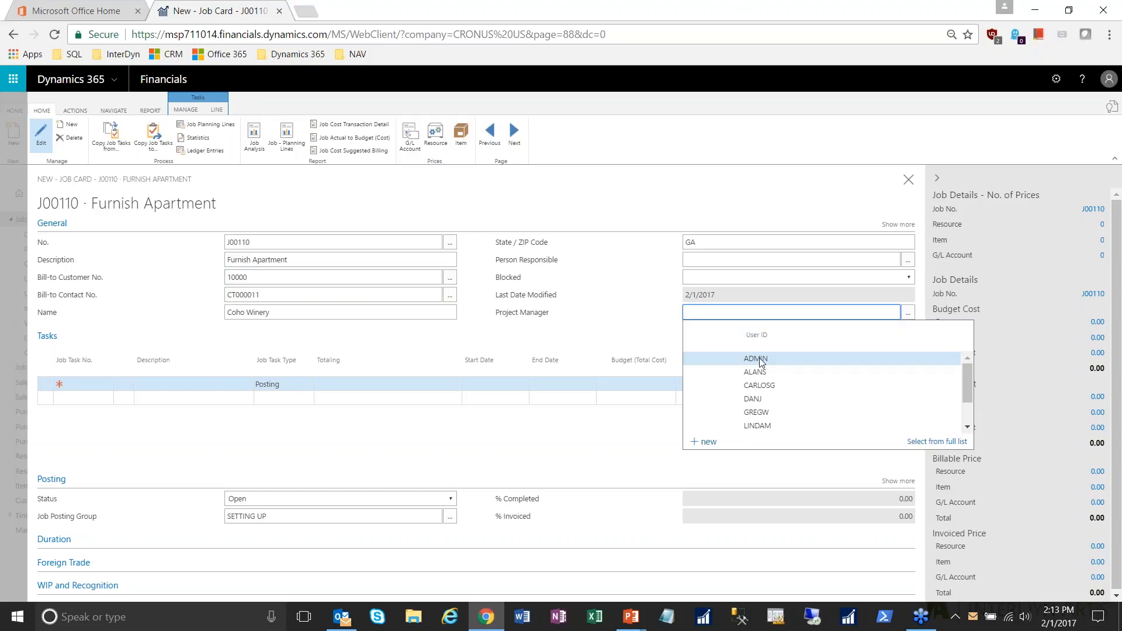
{"action": "left_click", "coordinate": [760, 360]}
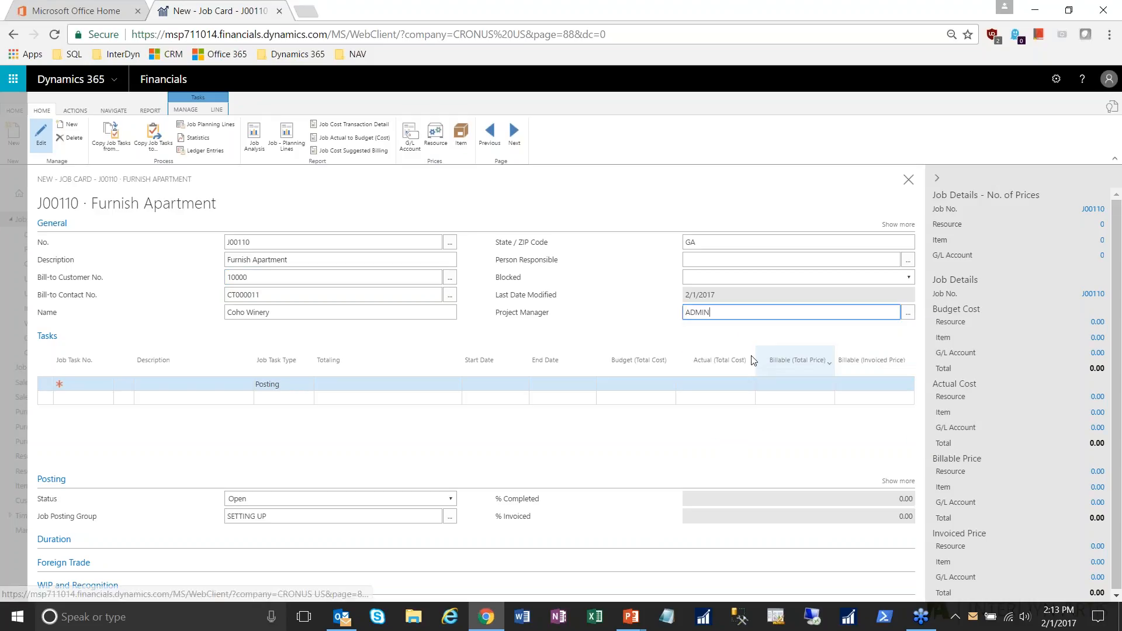
Add job task JT100 with the description "Initial Consultation" and keep its job task type as Posting.
{"action": "left_click", "coordinate": [88, 383]}
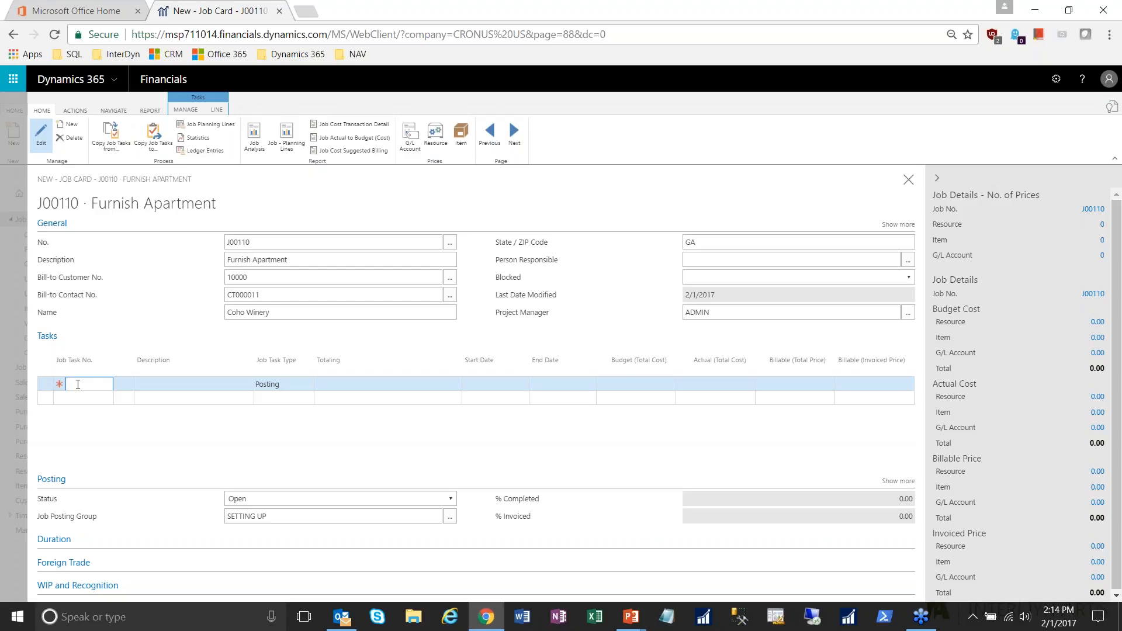
{"action": "type", "text": "T1000"}
{"action": "key", "text": "BackSpace"}
{"action": "key", "text": "Tab"}
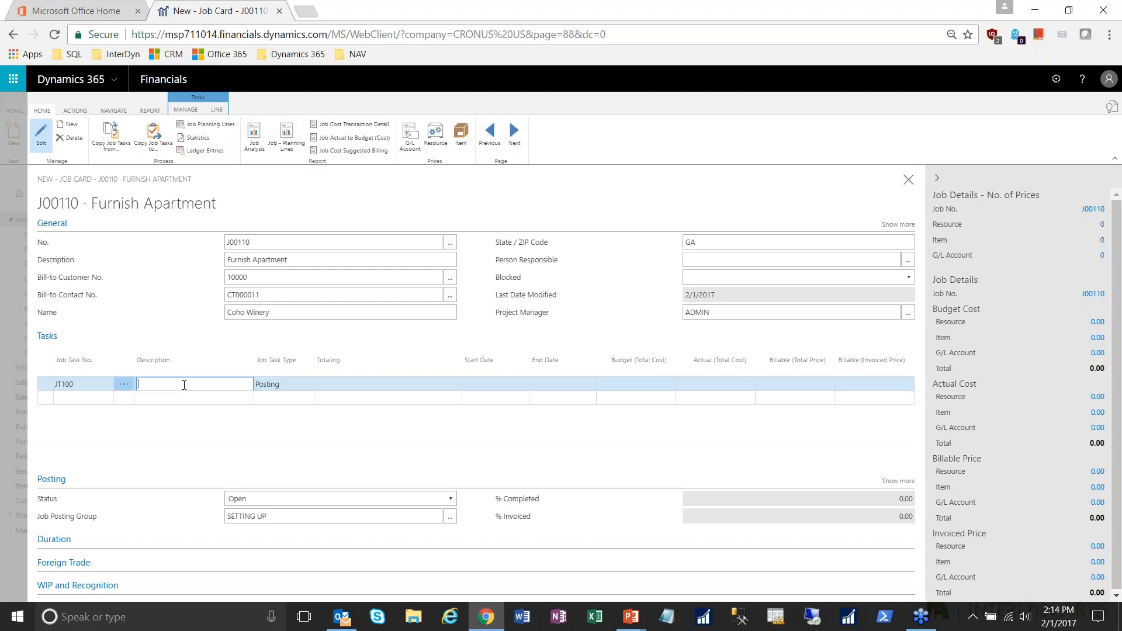
{"action": "type", "text": "Initial Consultation"}
{"action": "key", "text": "Tab"}
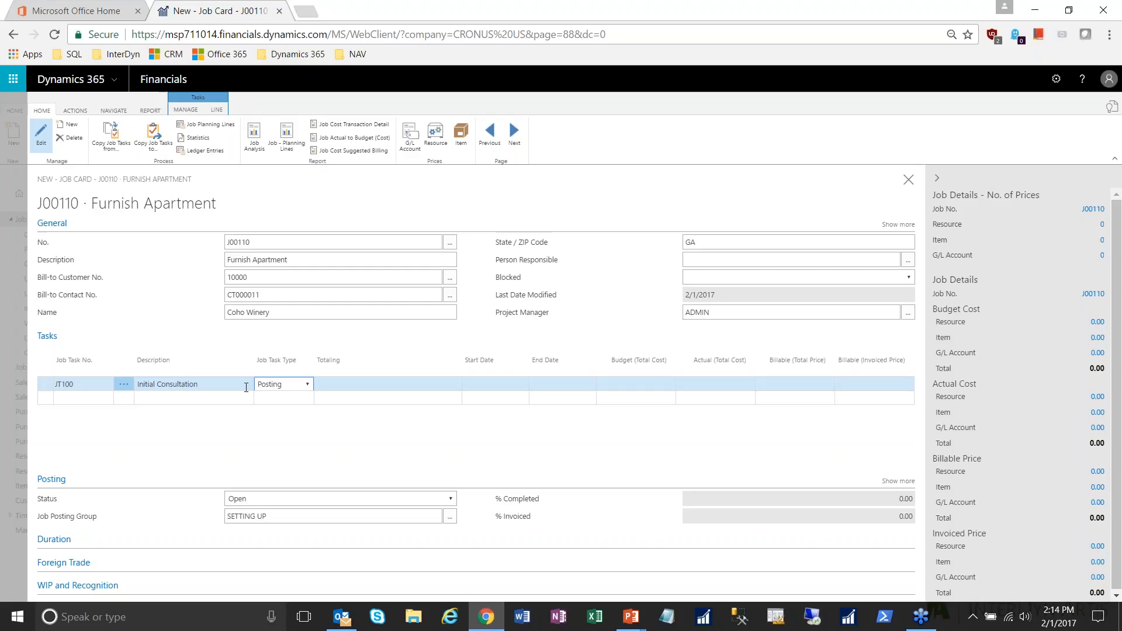
{"action": "left_click", "coordinate": [307, 385]}
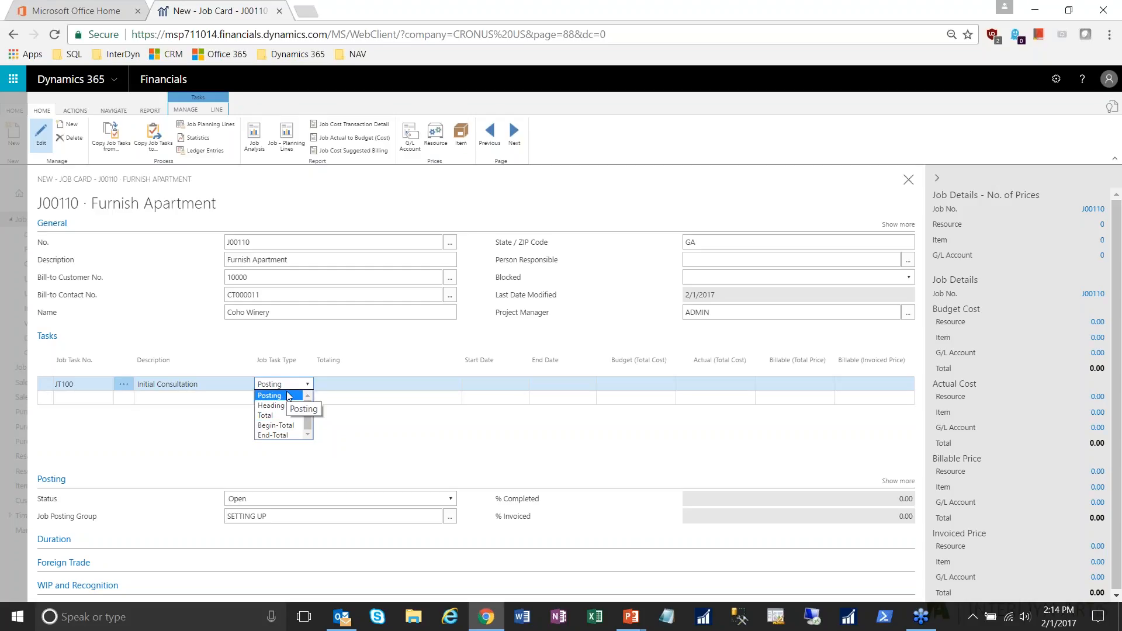
{"action": "left_click", "coordinate": [354, 386]}
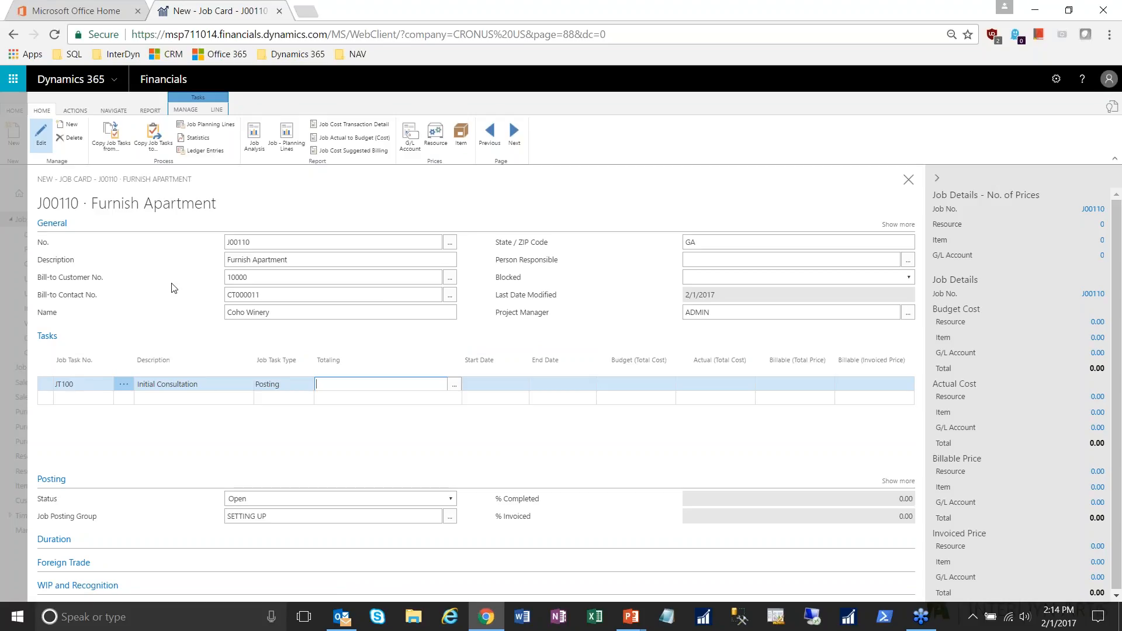
Open the job planning lines and start a line for task JT100 with line type Both Budget and Billable.
{"action": "left_click", "coordinate": [210, 124]}
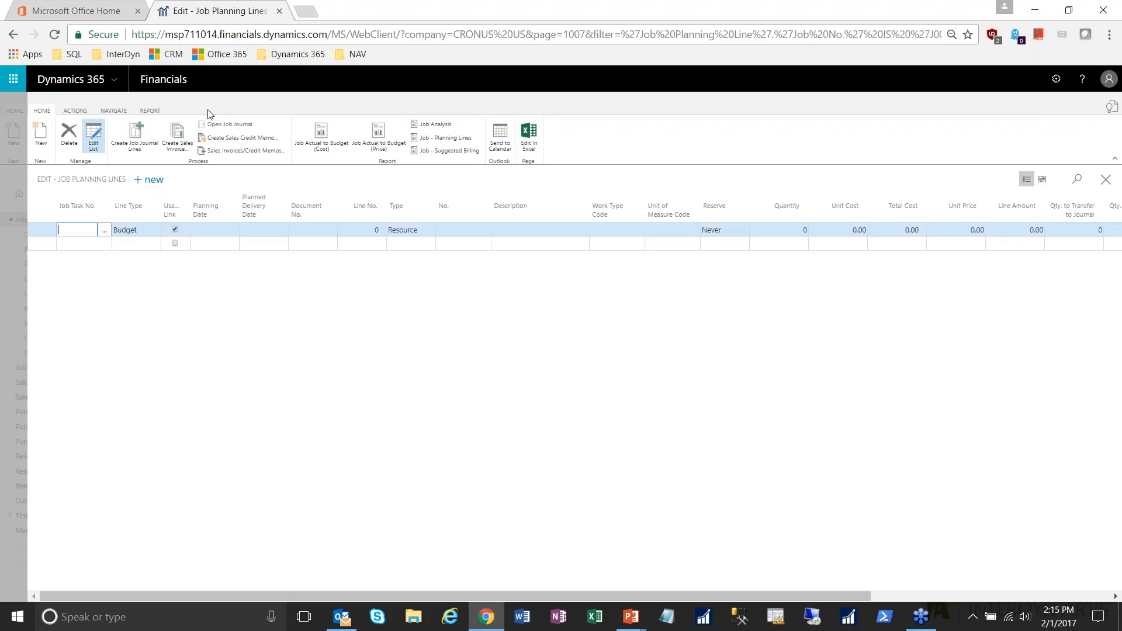
{"action": "left_click", "coordinate": [104, 231]}
{"action": "left_click", "coordinate": [100, 280]}
{"action": "left_click", "coordinate": [147, 232]}
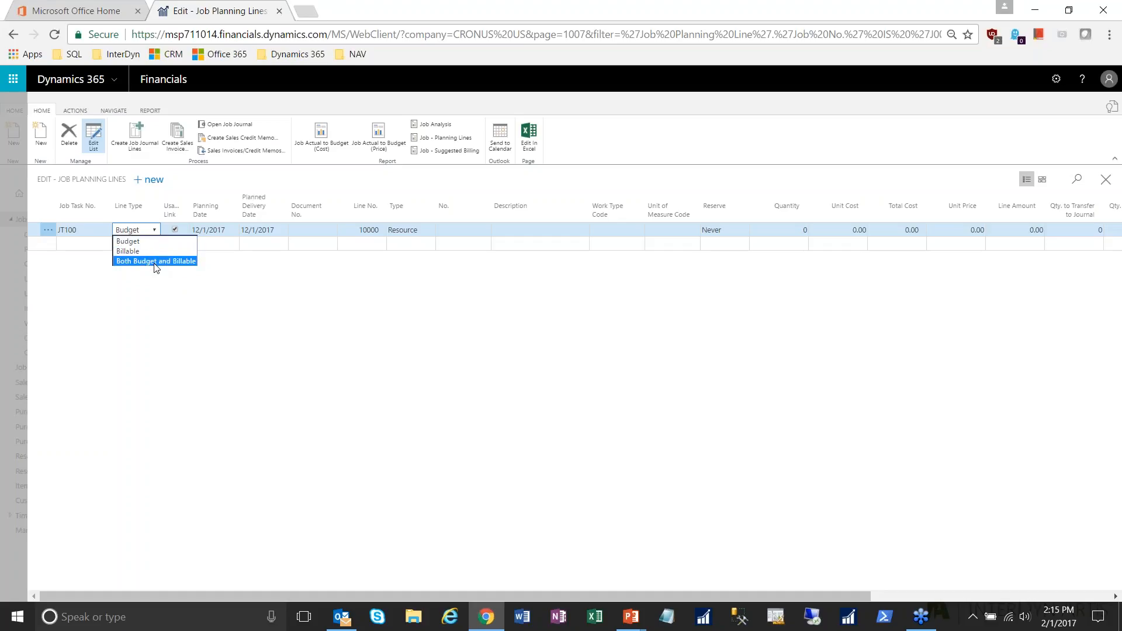
{"action": "left_click", "coordinate": [156, 261]}
{"action": "key", "text": "Tab"}
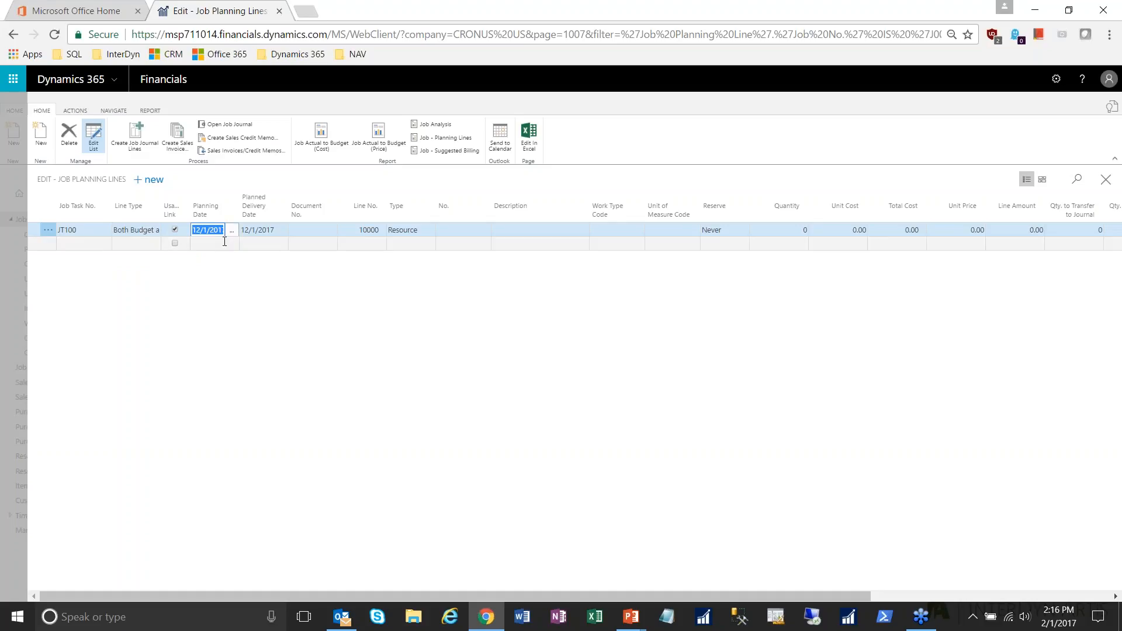
Set the JT100 planning line's planning date to 1/18/2017 and its document number to 1234.
{"action": "type", "text": "//18/17"}
{"action": "key", "text": "Tab"}
{"action": "left_click", "coordinate": [323, 236]}
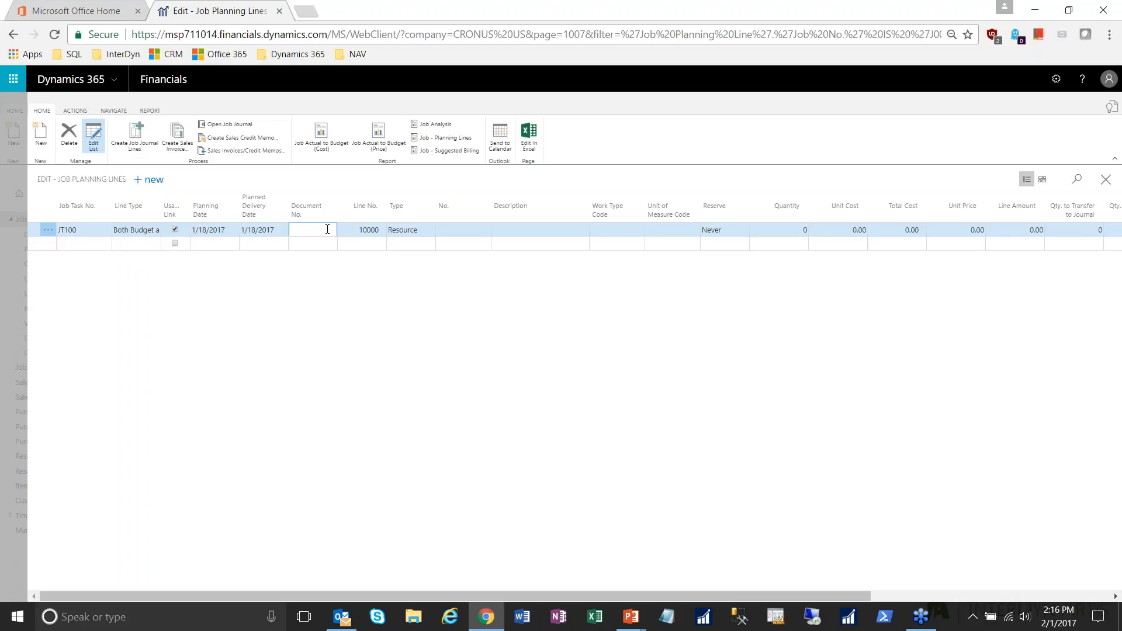
{"action": "type", "text": "1234"}
{"action": "key", "text": "Tab"}
{"action": "key", "text": "Tab"}
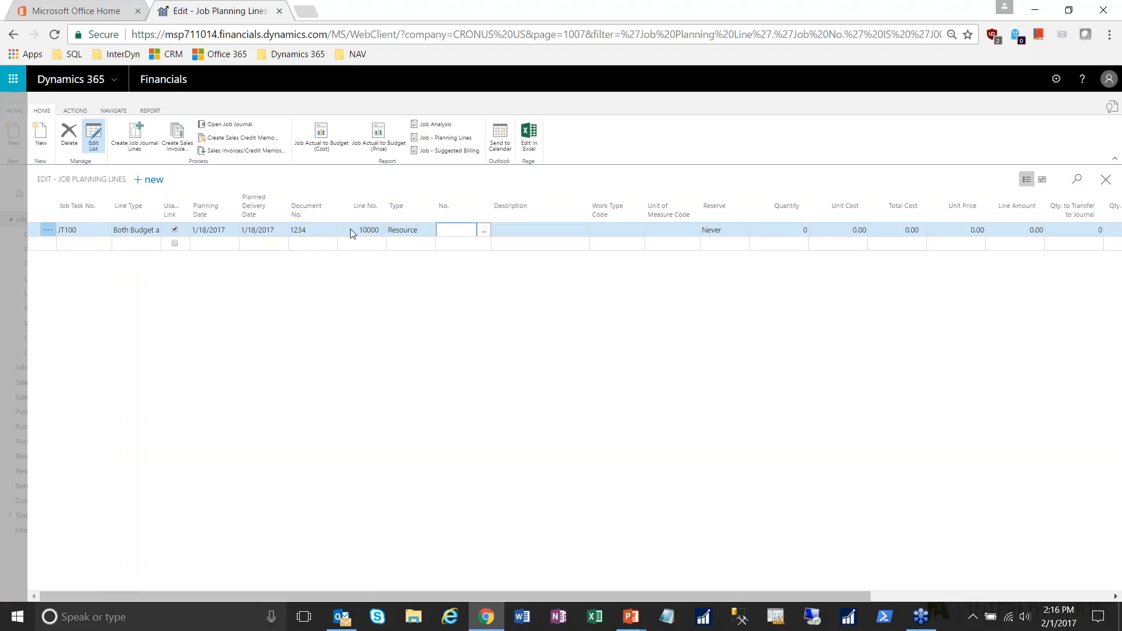
Review the planning line's type choices, keep Resource, and assign the first listed person as the resource.
{"action": "left_click", "coordinate": [413, 234]}
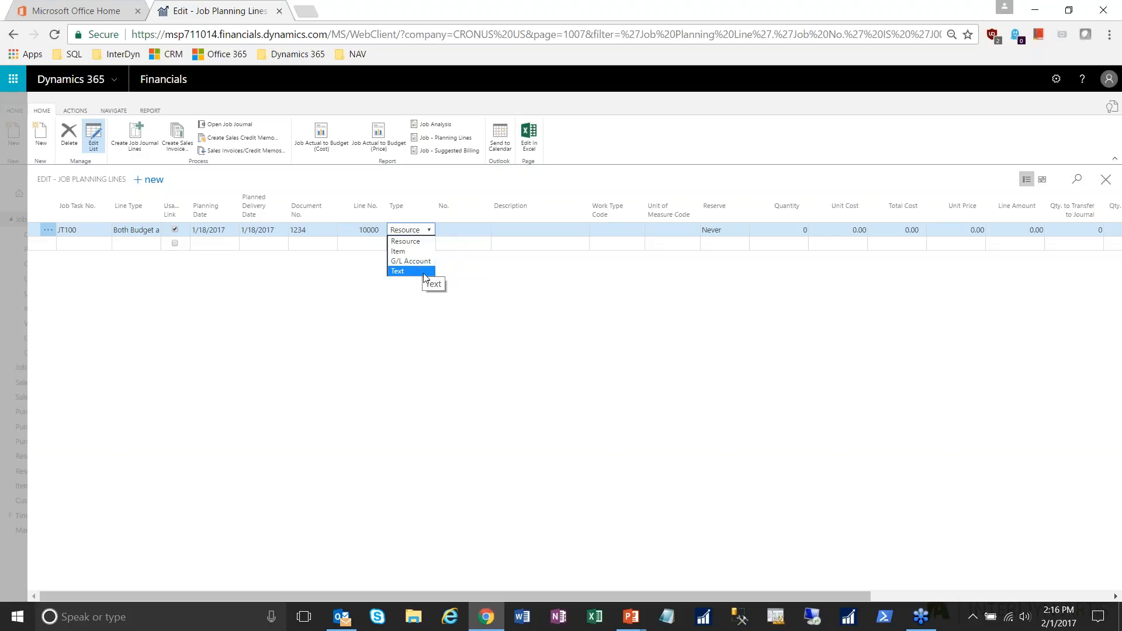
{"action": "key", "text": "Up"}
{"action": "key", "text": "Up"}
{"action": "key", "text": "Up"}
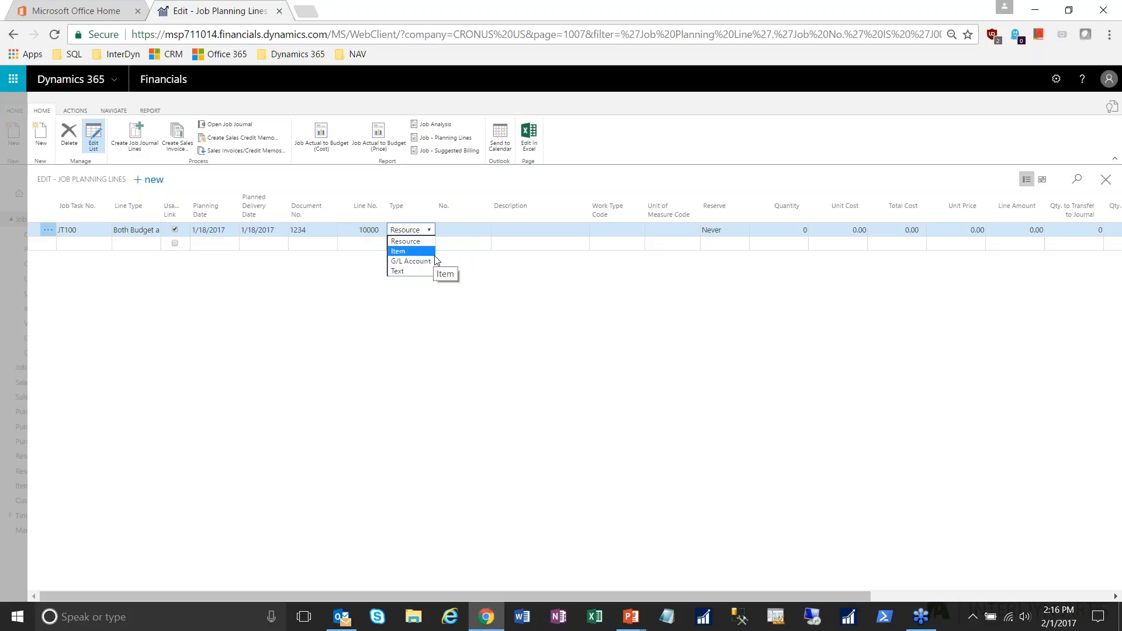
{"action": "key", "text": "Return"}
{"action": "left_click", "coordinate": [483, 232]}
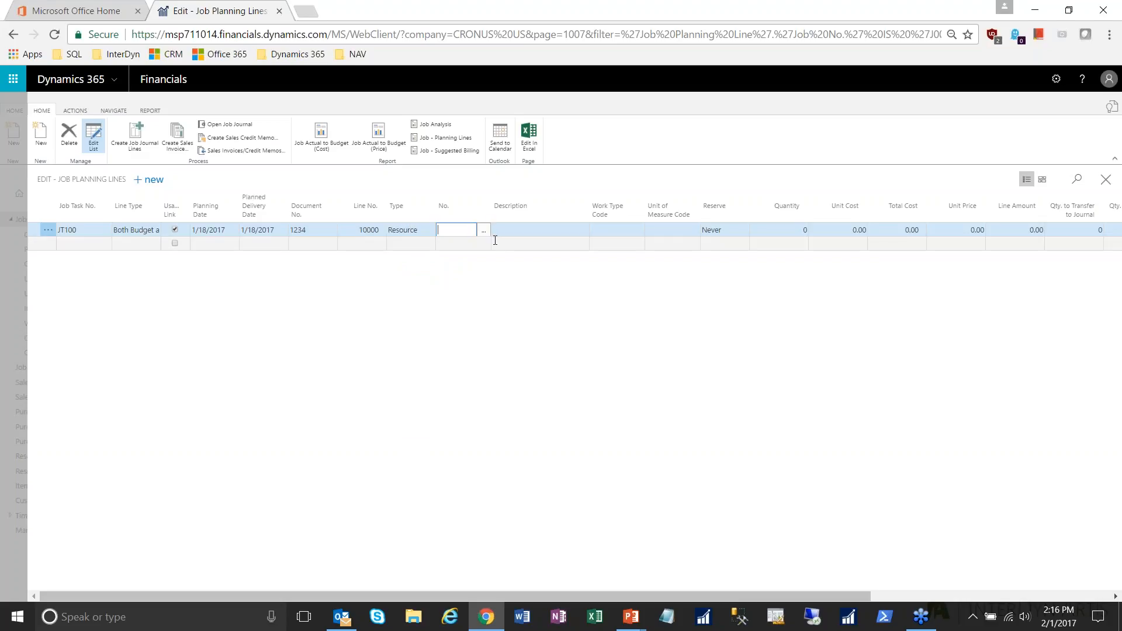
{"action": "left_click", "coordinate": [484, 232]}
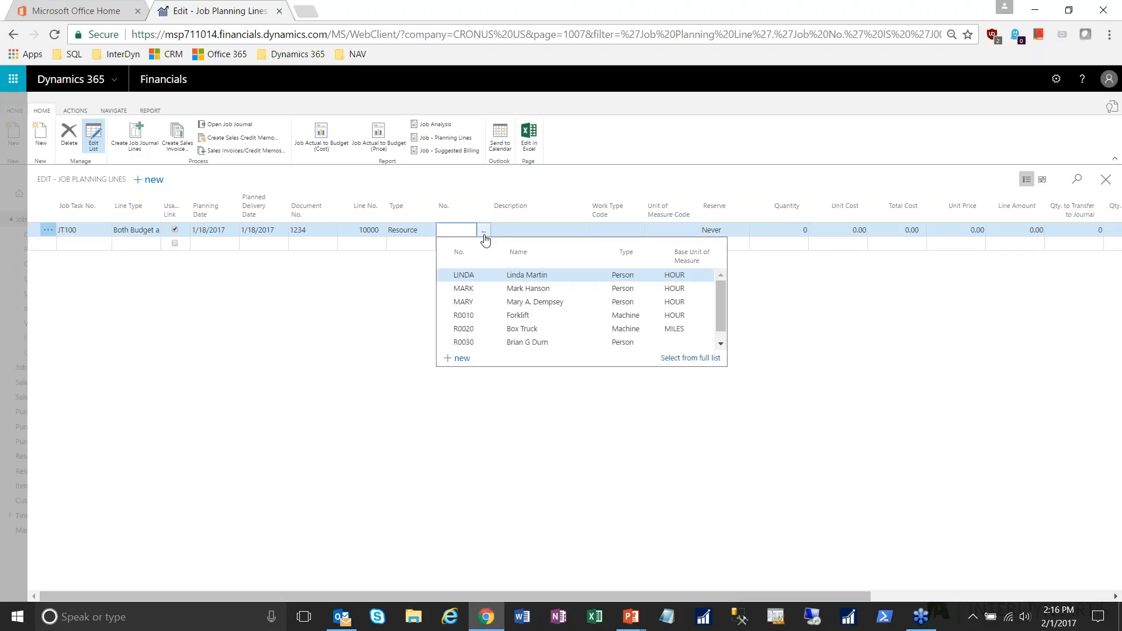
{"action": "left_click", "coordinate": [538, 277]}
Set the planning line's quantity to 2 hours and check its unit cost, total cost and unit price fields.
{"action": "left_click", "coordinate": [638, 232]}
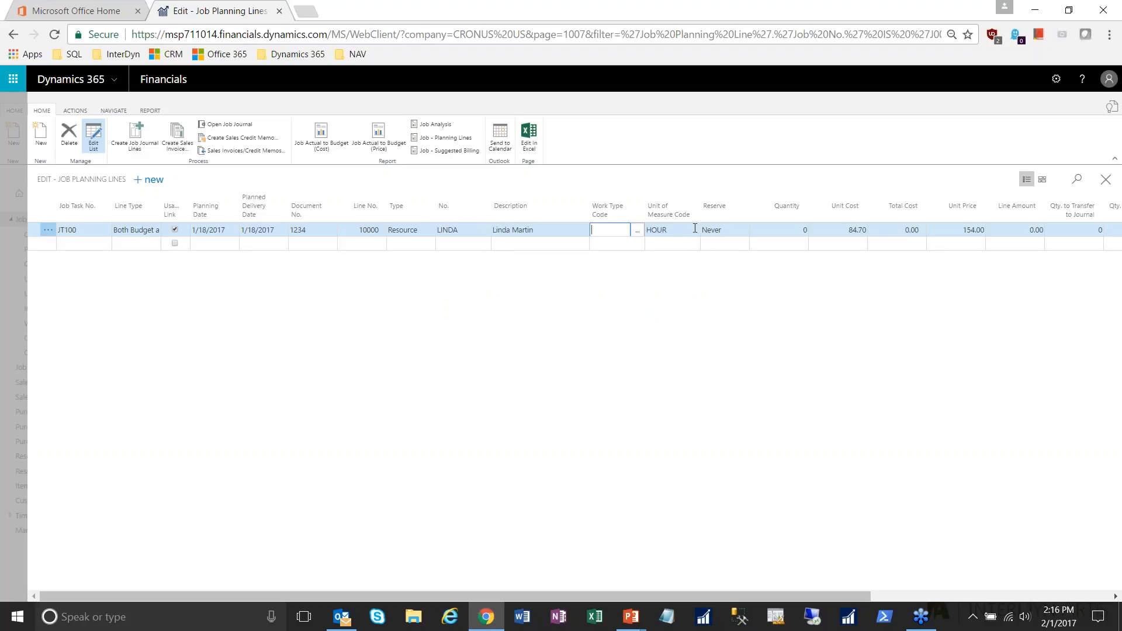
{"action": "left_click", "coordinate": [770, 231]}
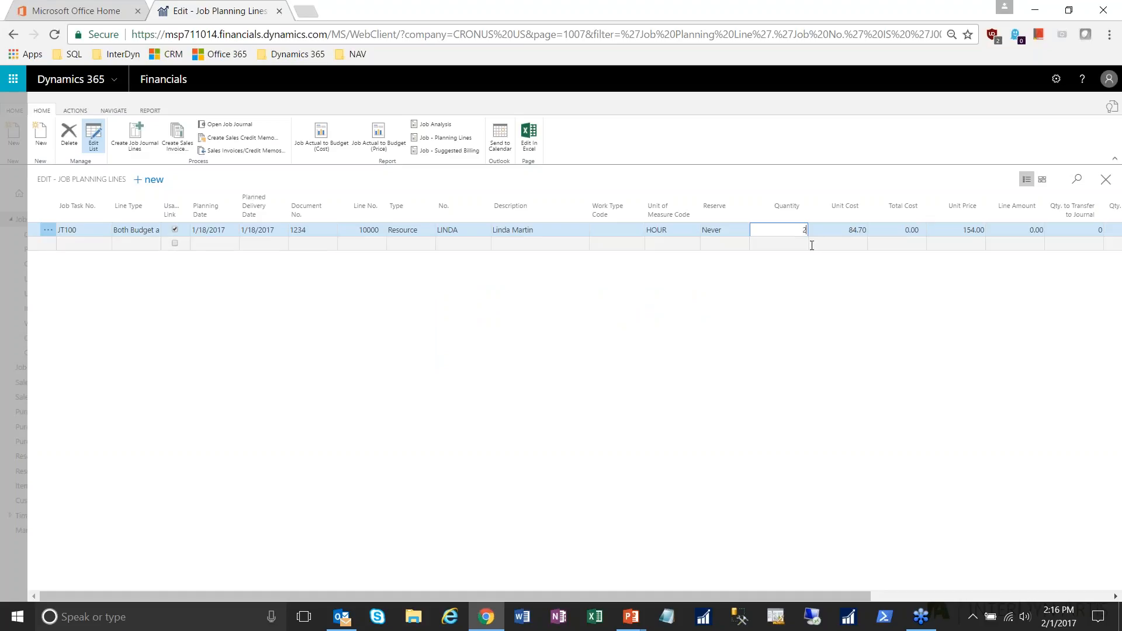
{"action": "key", "text": "Tab"}
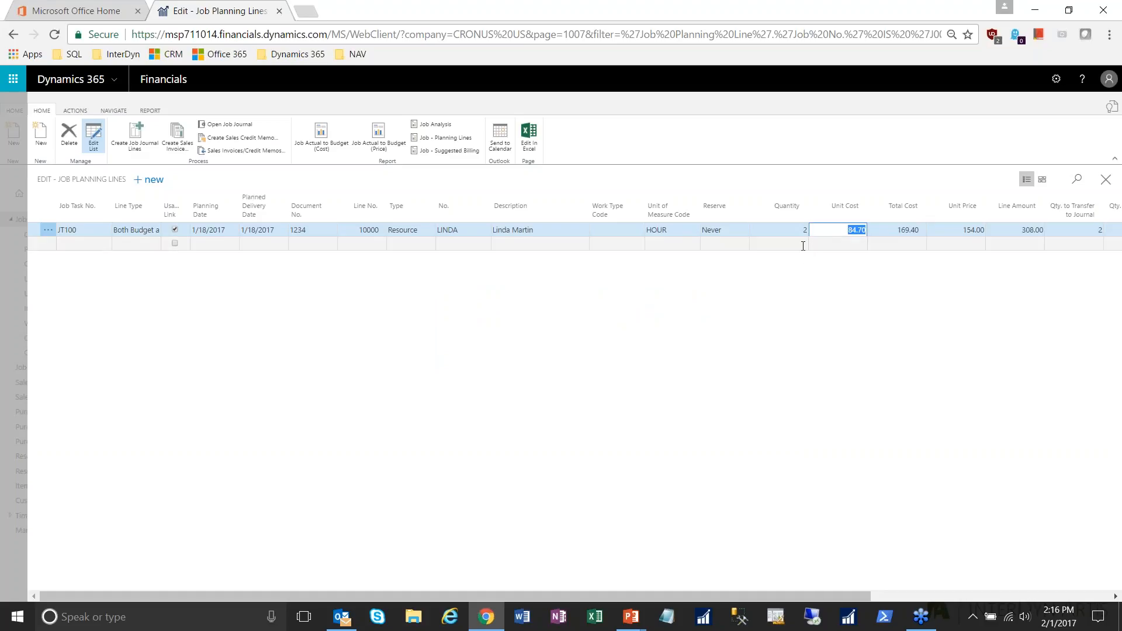
{"action": "left_click", "coordinate": [847, 232]}
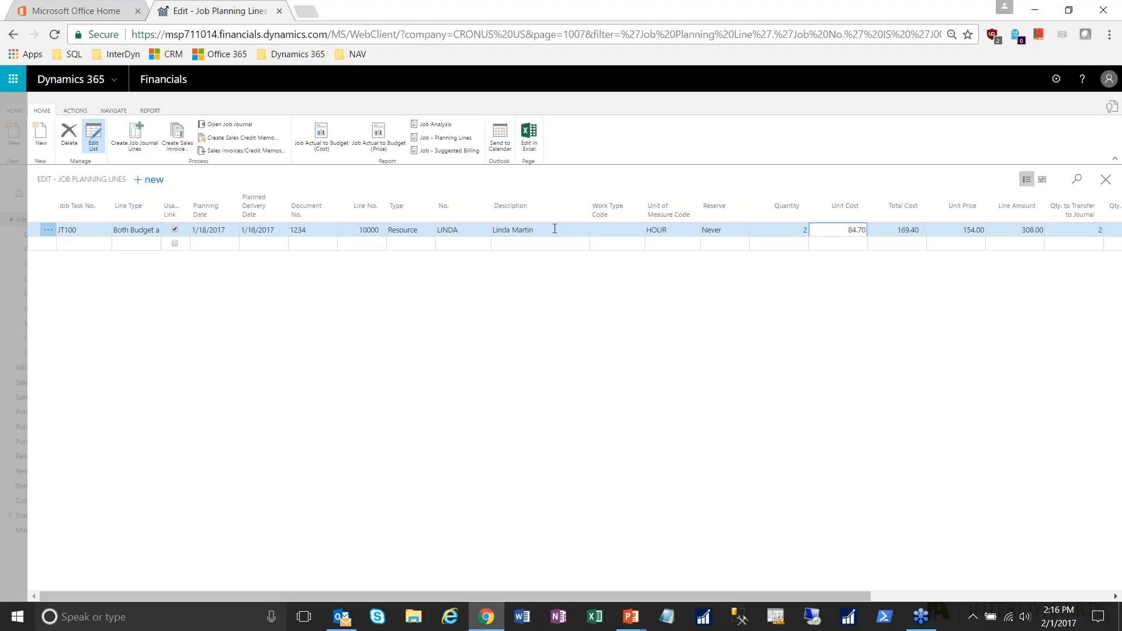
{"action": "left_click", "coordinate": [896, 234]}
{"action": "left_click", "coordinate": [958, 234]}
{"action": "left_click", "coordinate": [957, 235]}
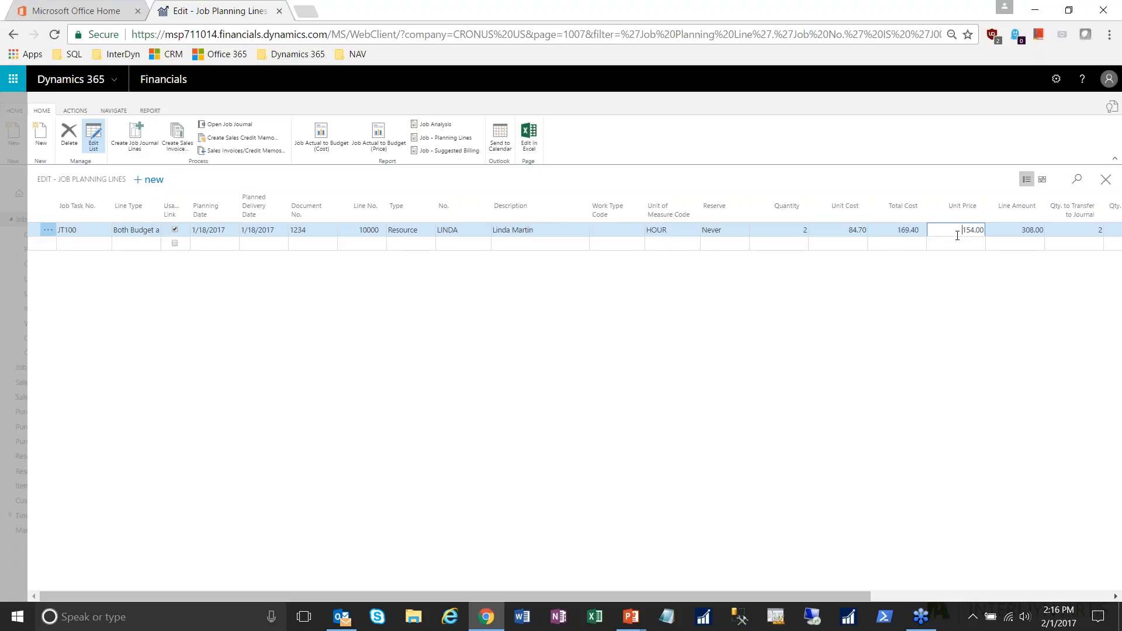
Check the line amount, quantity, unit cost and unit price fields of the JT100 planning line.
{"action": "left_click", "coordinate": [1007, 232]}
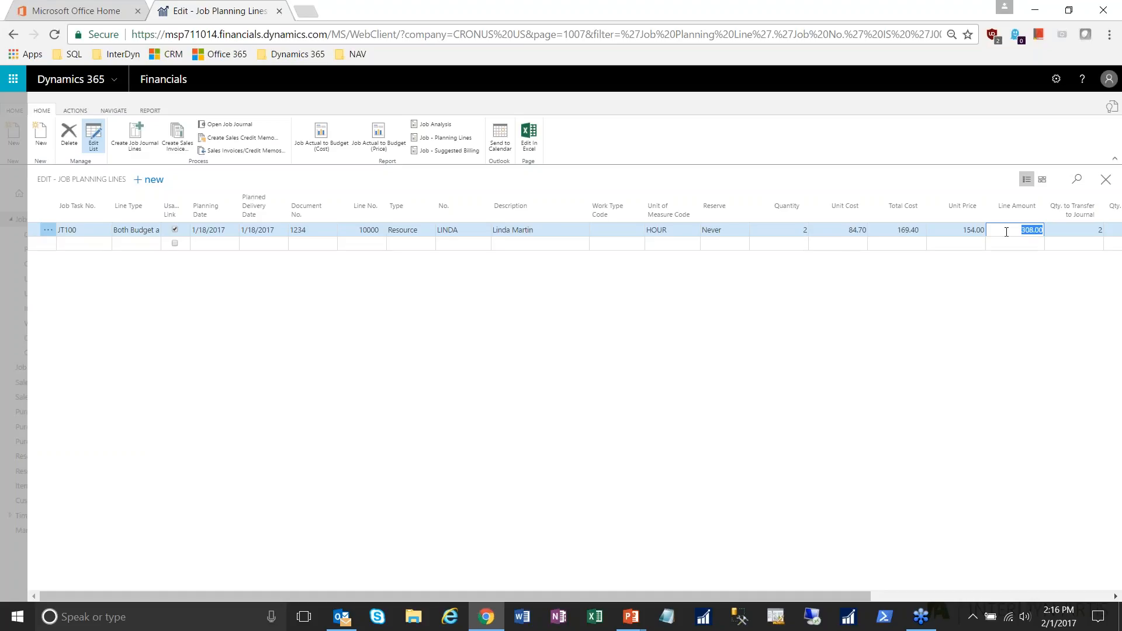
{"action": "left_click", "coordinate": [766, 231]}
{"action": "left_click", "coordinate": [842, 230]}
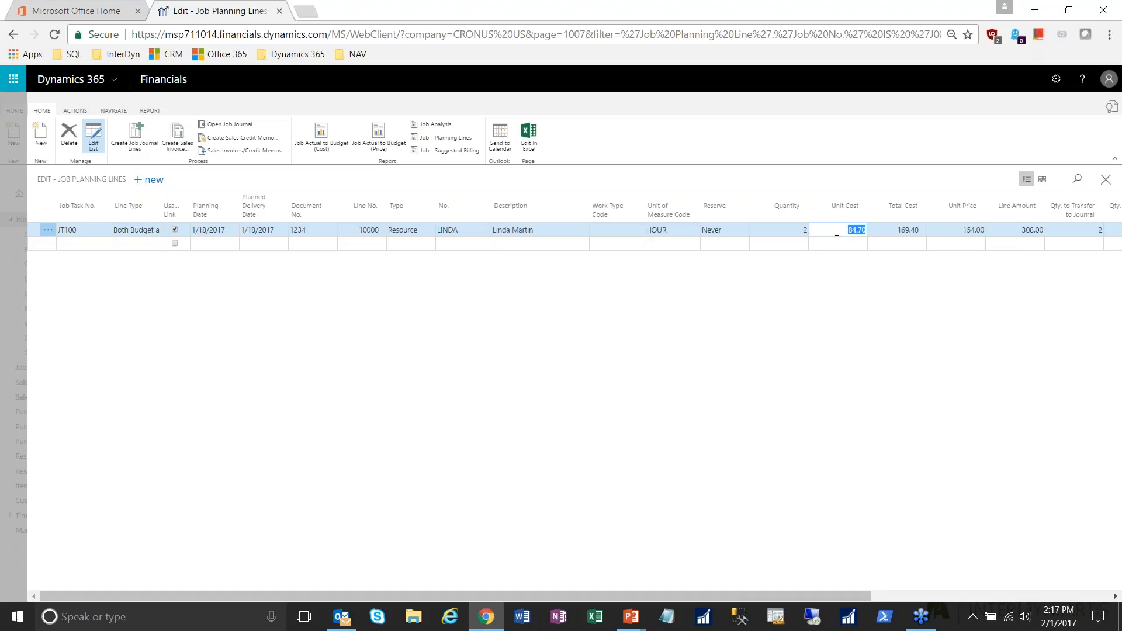
{"action": "left_click", "coordinate": [971, 230]}
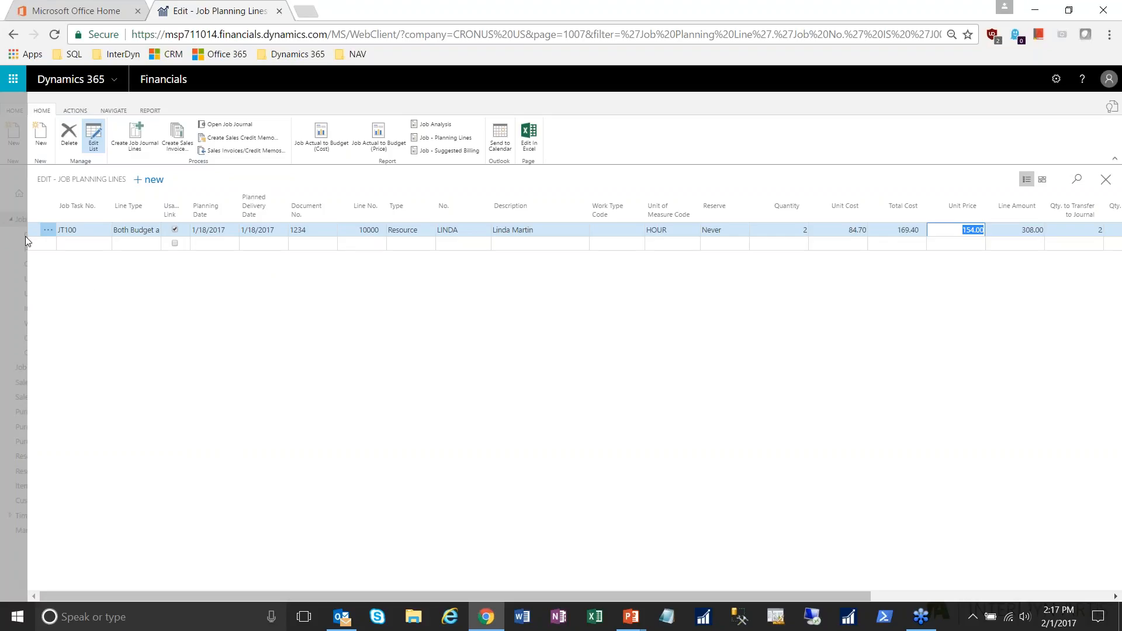
Close the job planning lines and the Furnish Apartment job card, and open the Time Sheets list.
{"action": "left_click", "coordinate": [10, 204]}
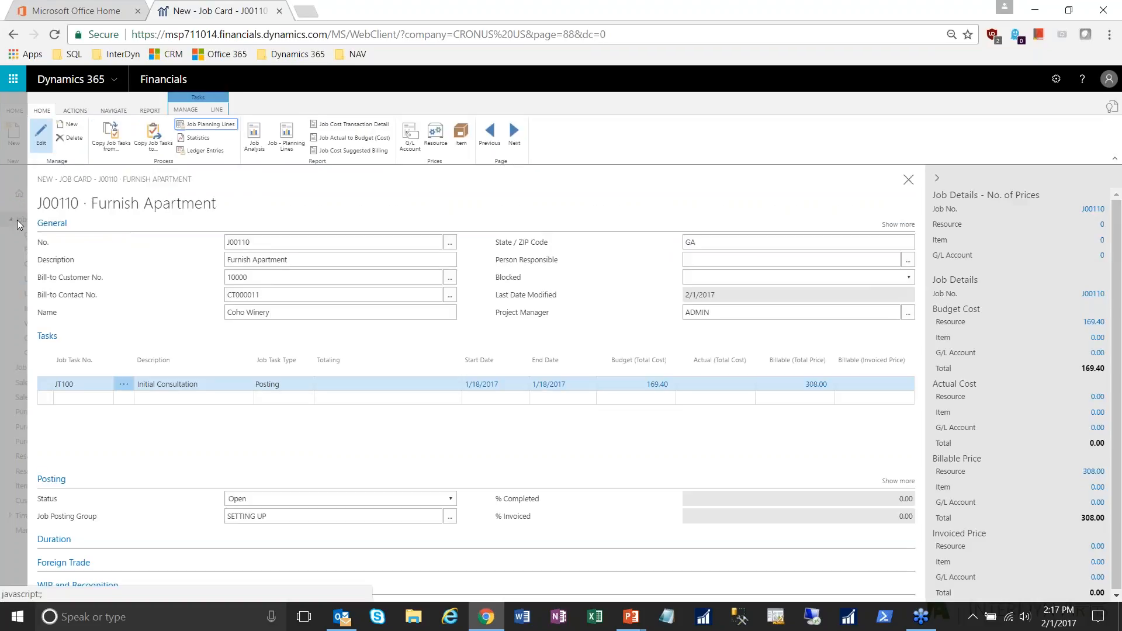
{"action": "left_click", "coordinate": [16, 220]}
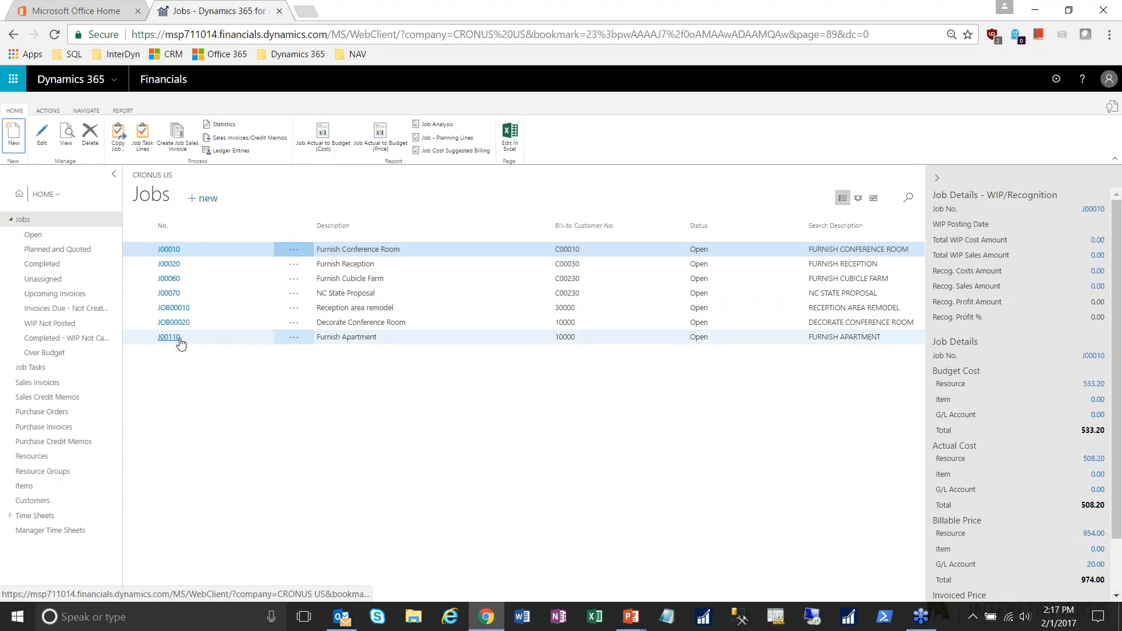
{"action": "left_click", "coordinate": [48, 519]}
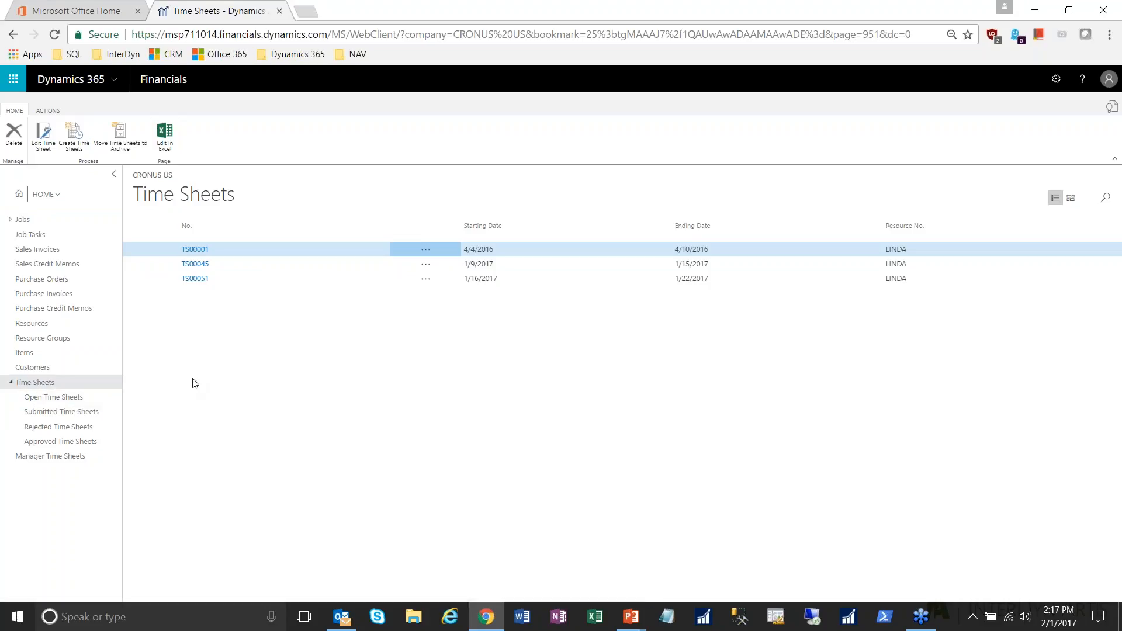
Review the resource filter options for creating time sheets, and cancel without creating any.
{"action": "left_click", "coordinate": [82, 151]}
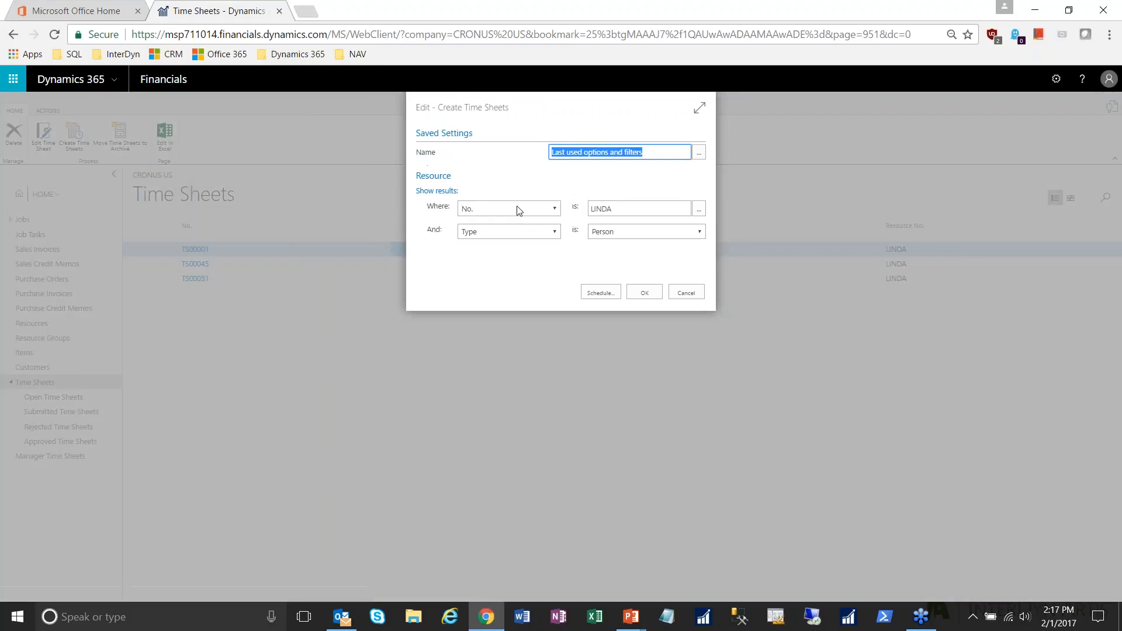
{"action": "left_click", "coordinate": [520, 209]}
{"action": "left_click", "coordinate": [519, 209]}
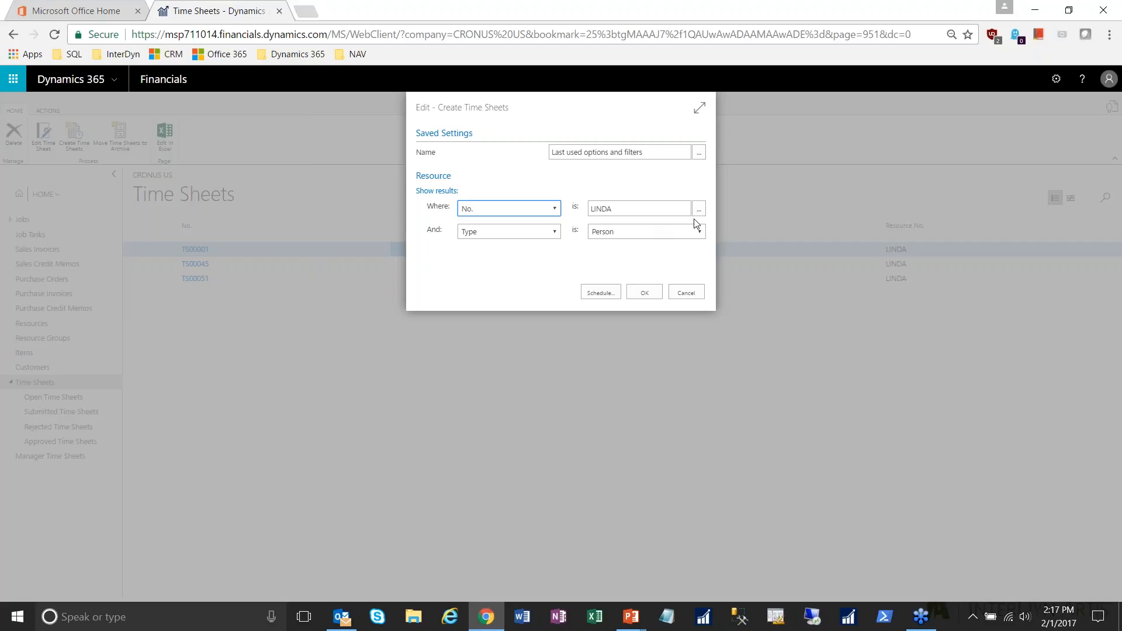
{"action": "left_click", "coordinate": [685, 294]}
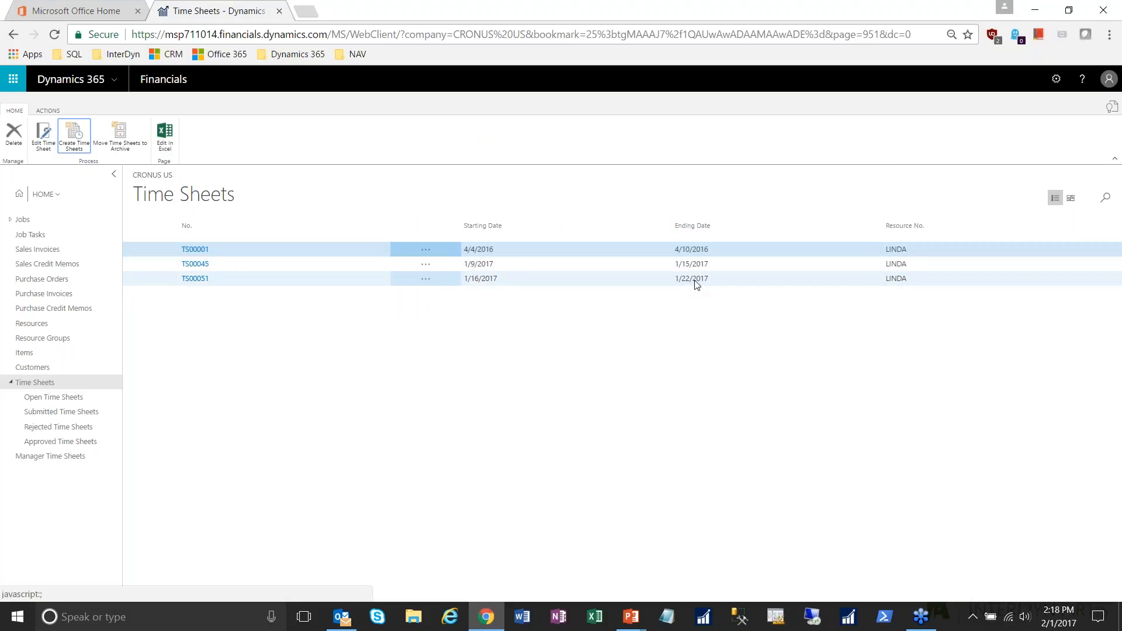
Open time sheet TS00051, starting 1/16/2017, and create its lines from job planning.
{"action": "left_click", "coordinate": [474, 285]}
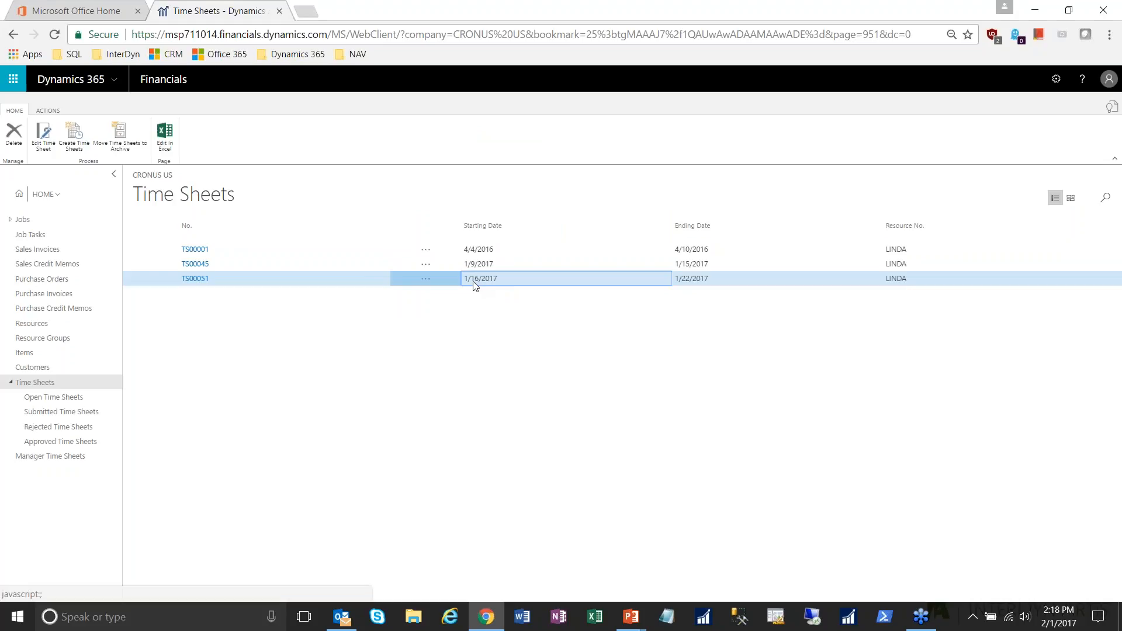
{"action": "left_click", "coordinate": [193, 279]}
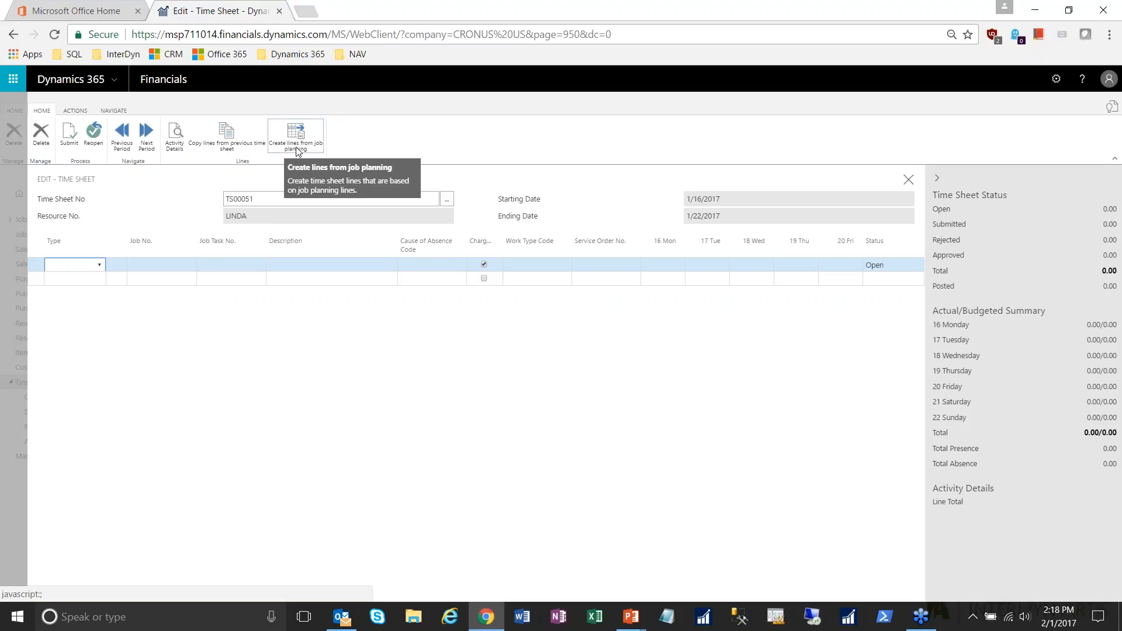
{"action": "left_click", "coordinate": [299, 150]}
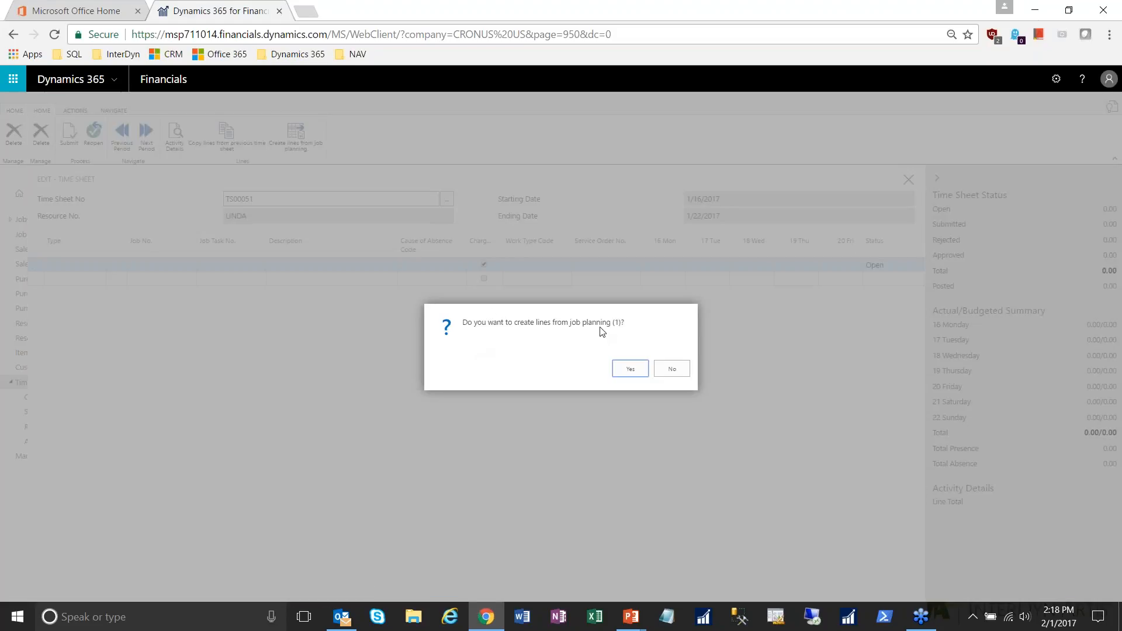
{"action": "left_click", "coordinate": [620, 369]}
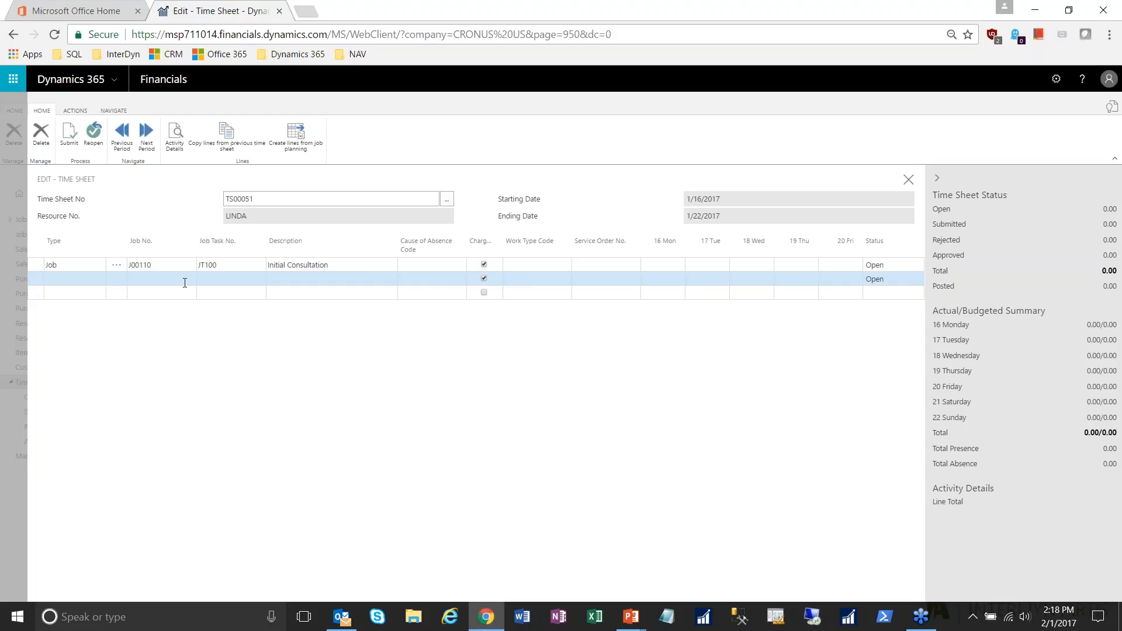
Enter 2 hours for Wednesday 18 on the Initial Consultation line and submit all open lines for approval.
{"action": "left_click", "coordinate": [651, 266]}
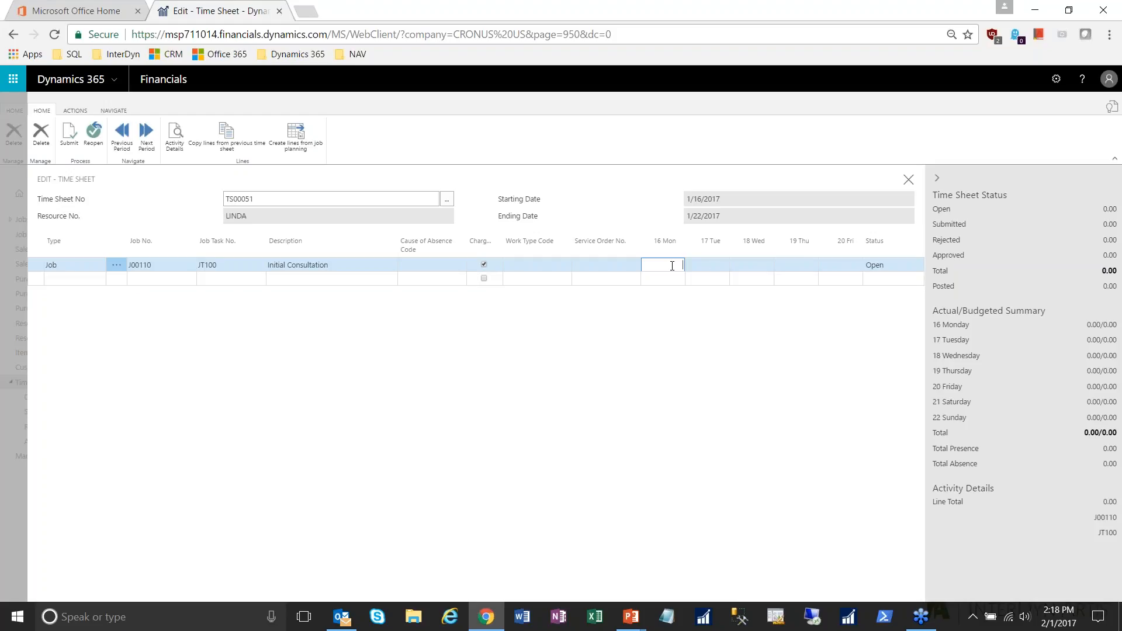
{"action": "left_click", "coordinate": [760, 264]}
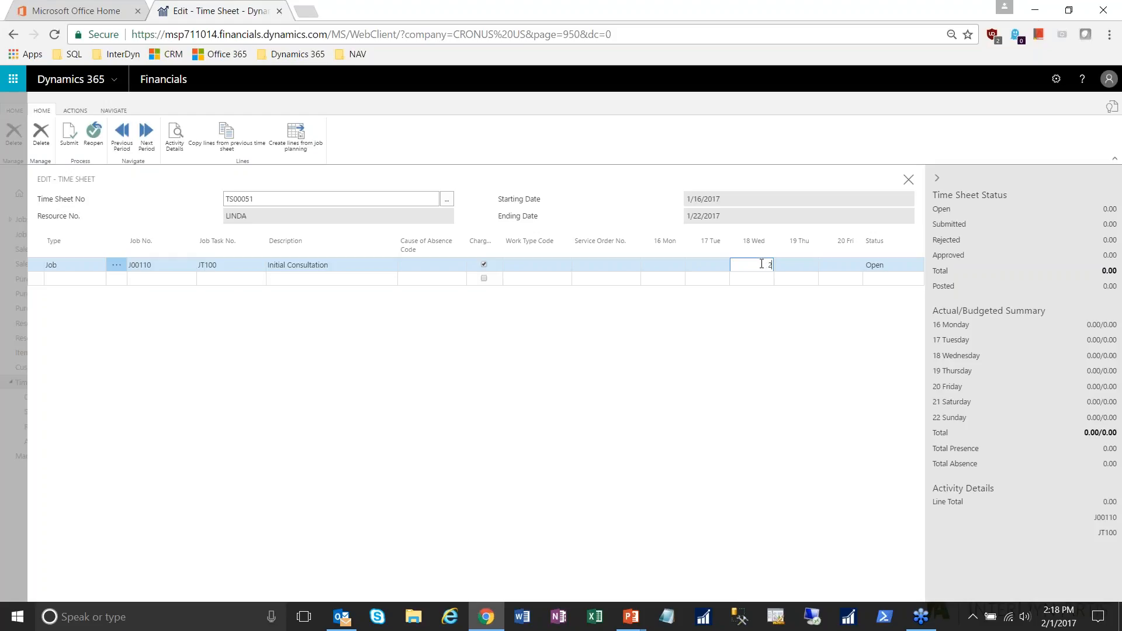
{"action": "key", "text": "Tab"}
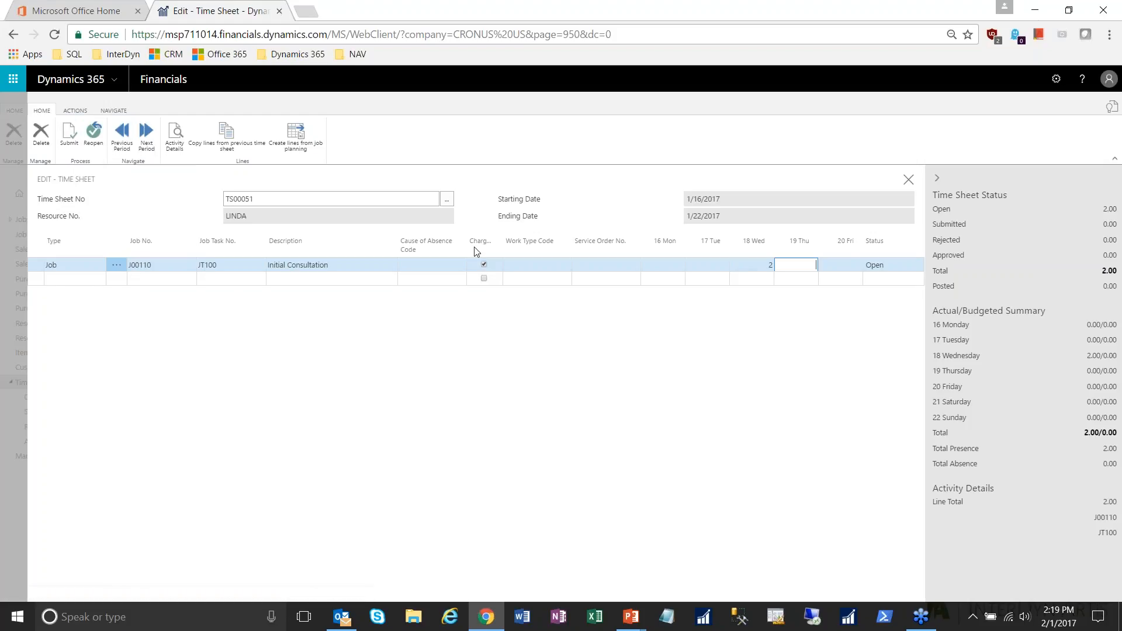
{"action": "left_click", "coordinate": [73, 143]}
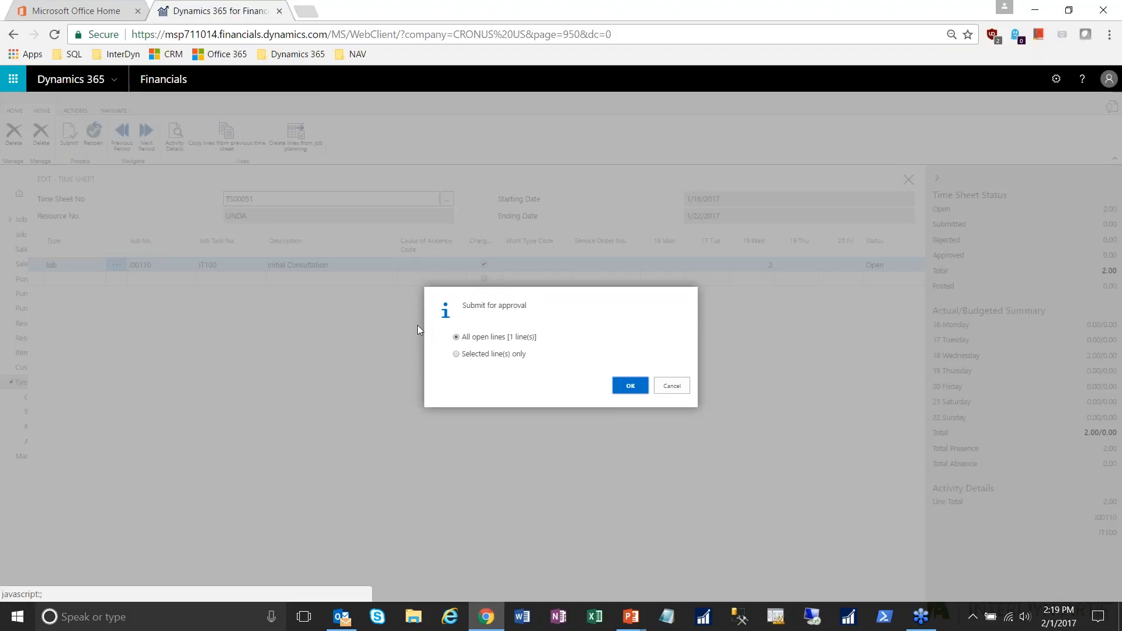
{"action": "left_click", "coordinate": [620, 388]}
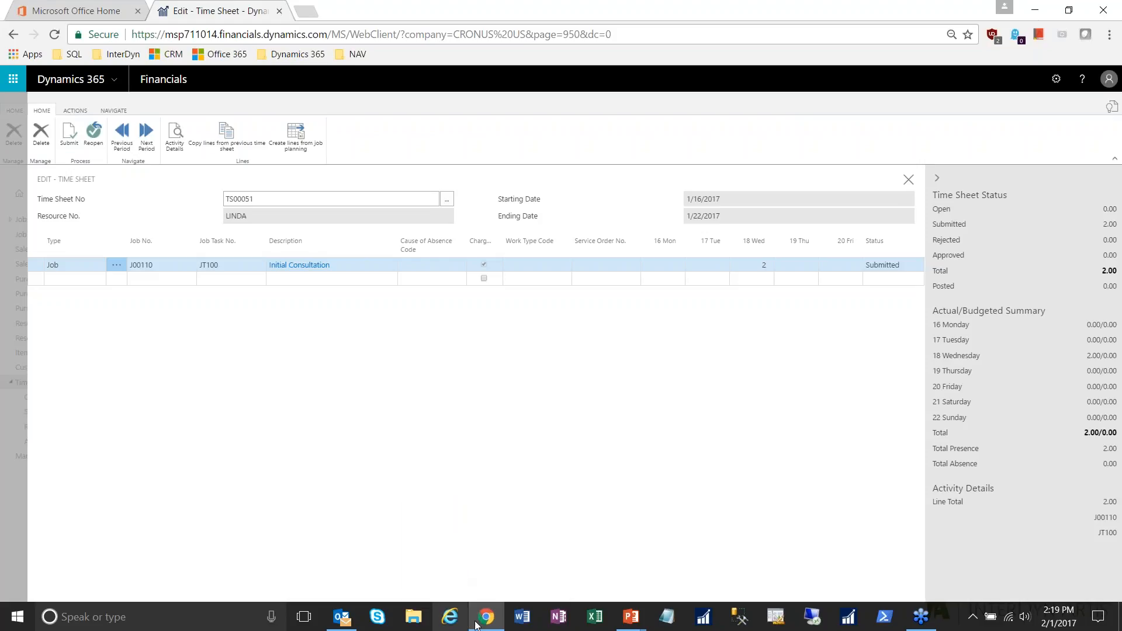
Switch to the PowerPoint slide show, reveal the Time Enter section of the Demo Agenda, and return to the browser.
{"action": "mouse_move", "coordinate": [487, 625]}
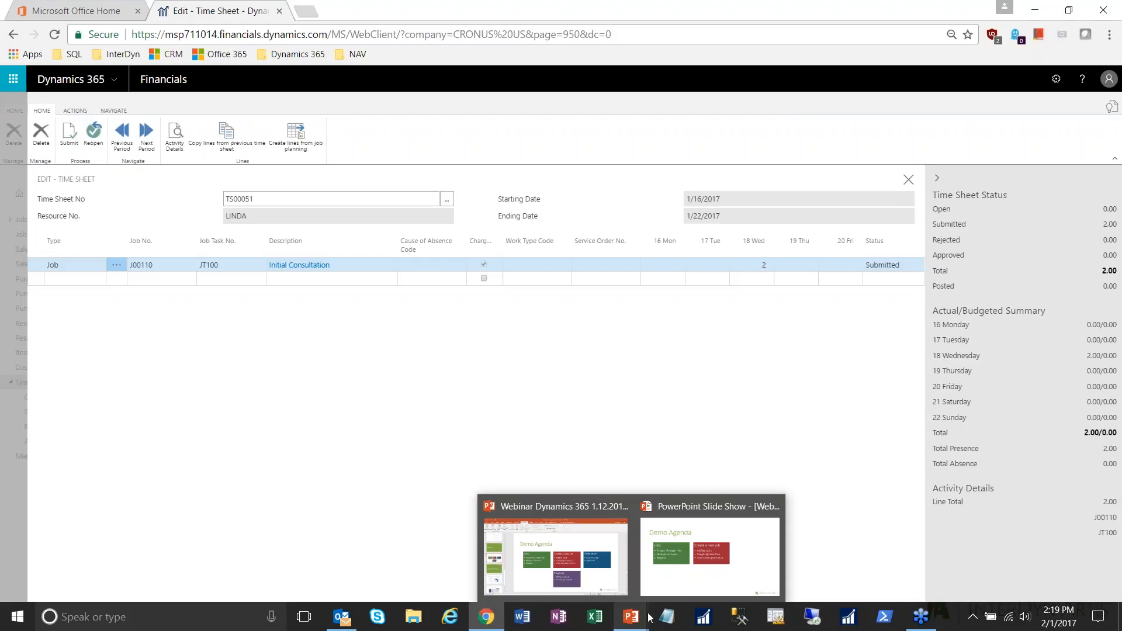
{"action": "left_click", "coordinate": [685, 584]}
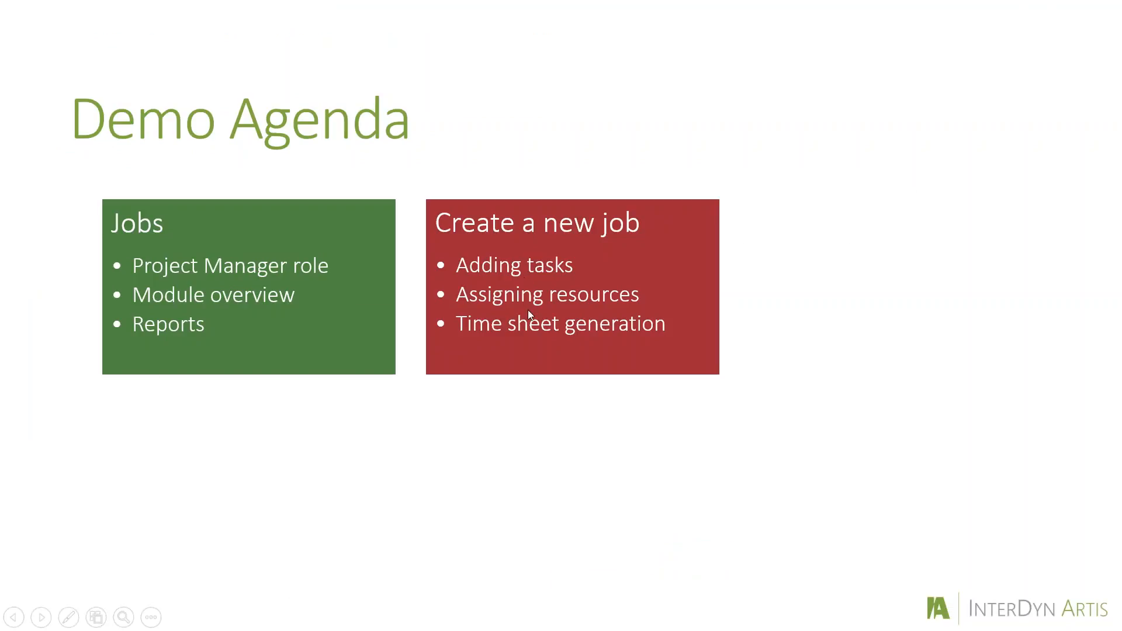
{"action": "left_click", "coordinate": [583, 426]}
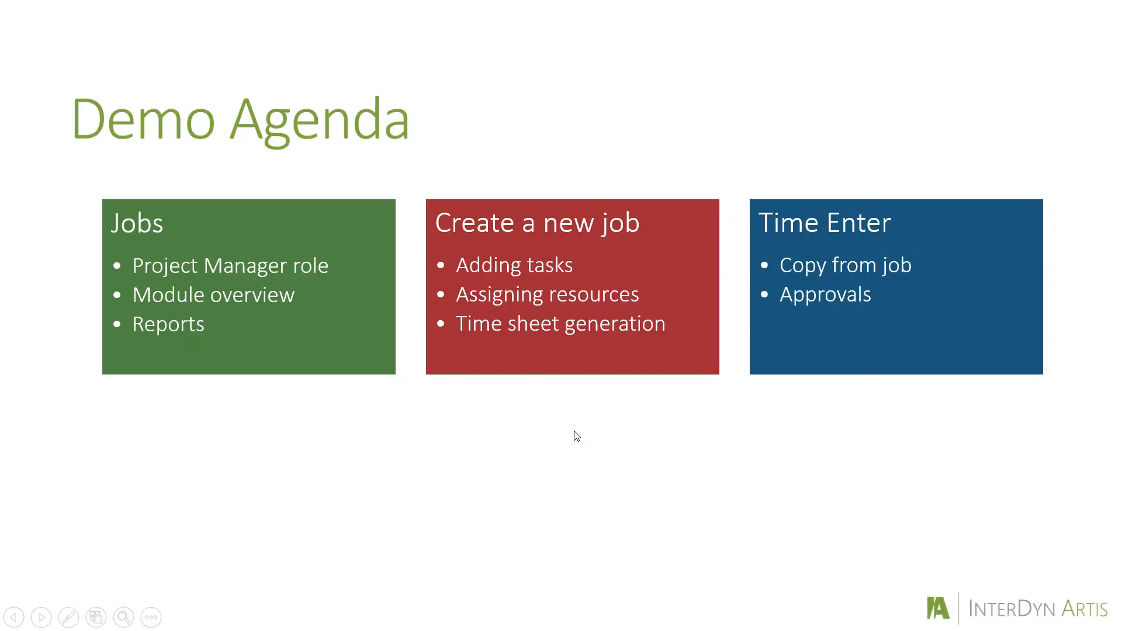
{"action": "key", "text": "alt+Tab"}
{"action": "key", "text": "alt+Tab"}
{"action": "left_click", "coordinate": [464, 324]}
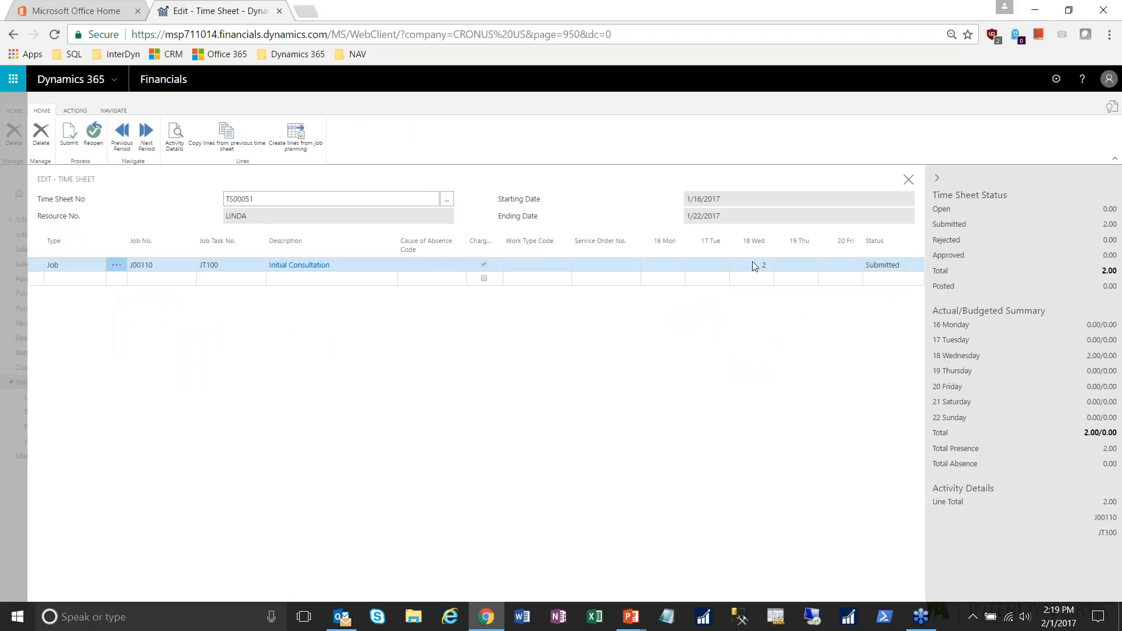
Close the time sheet and open TS00051 from the Manager Time Sheets list.
{"action": "left_click", "coordinate": [12, 286]}
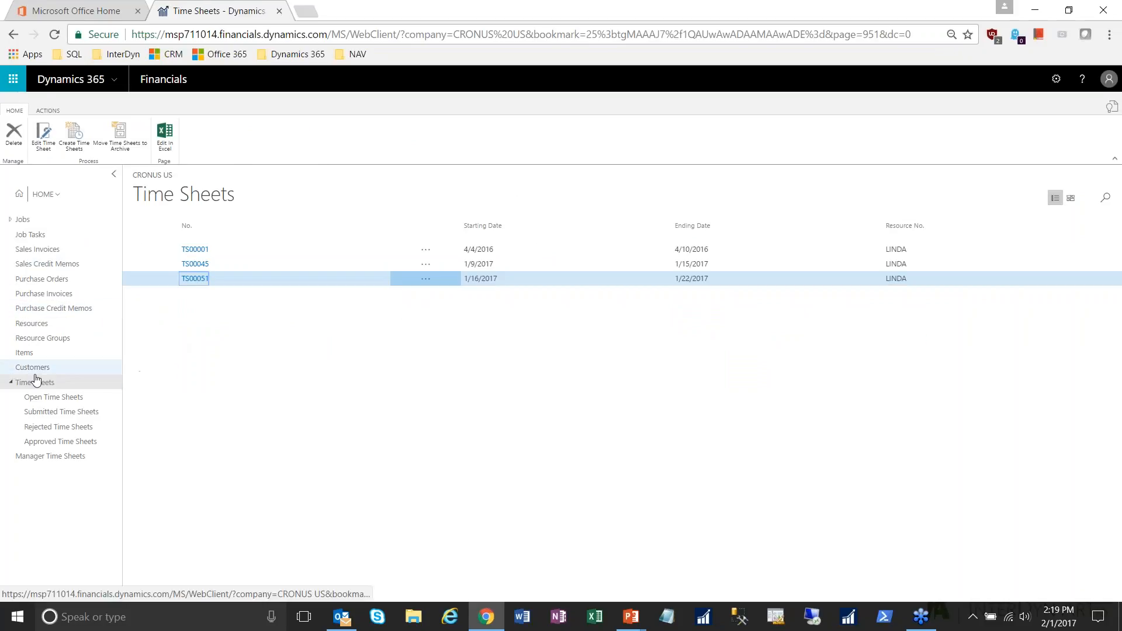
{"action": "left_click", "coordinate": [11, 382]}
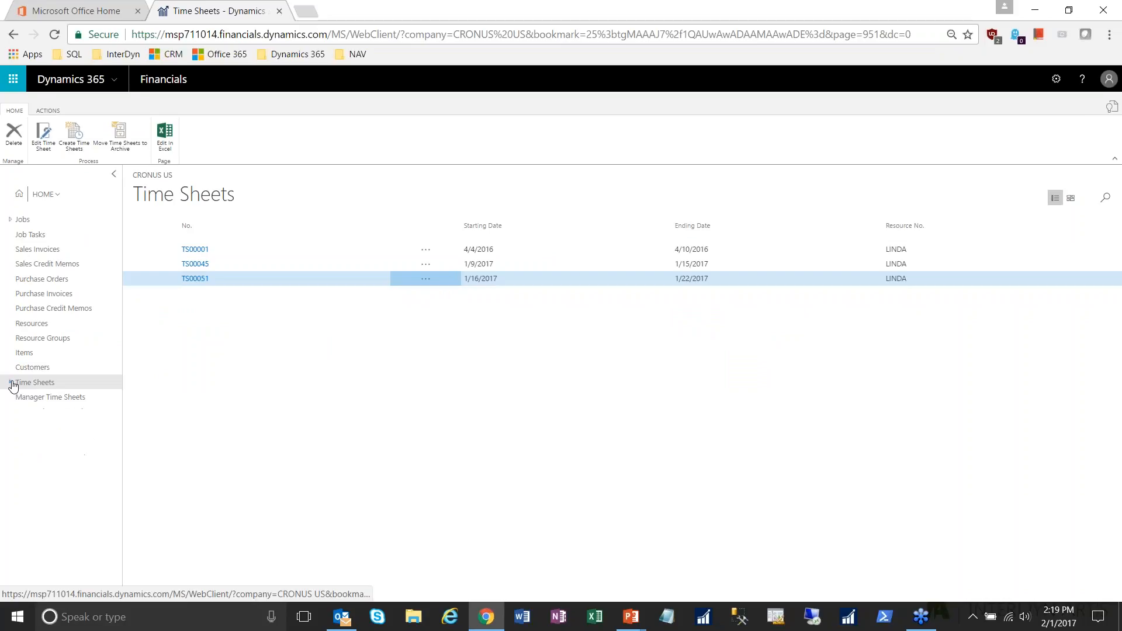
{"action": "left_click", "coordinate": [40, 401]}
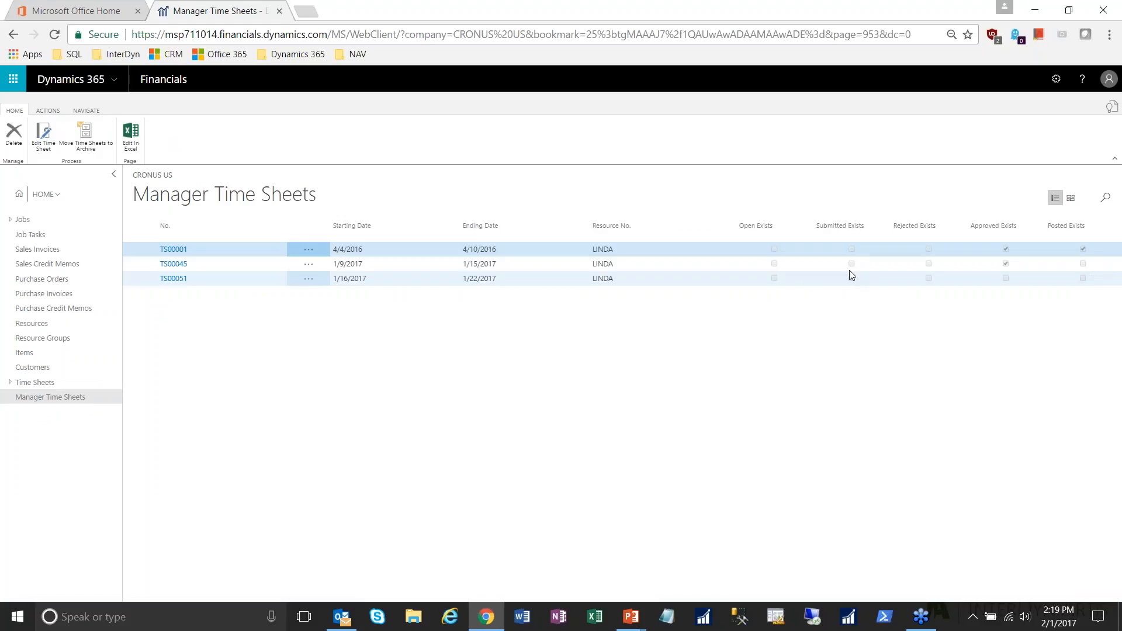
{"action": "left_click", "coordinate": [180, 280]}
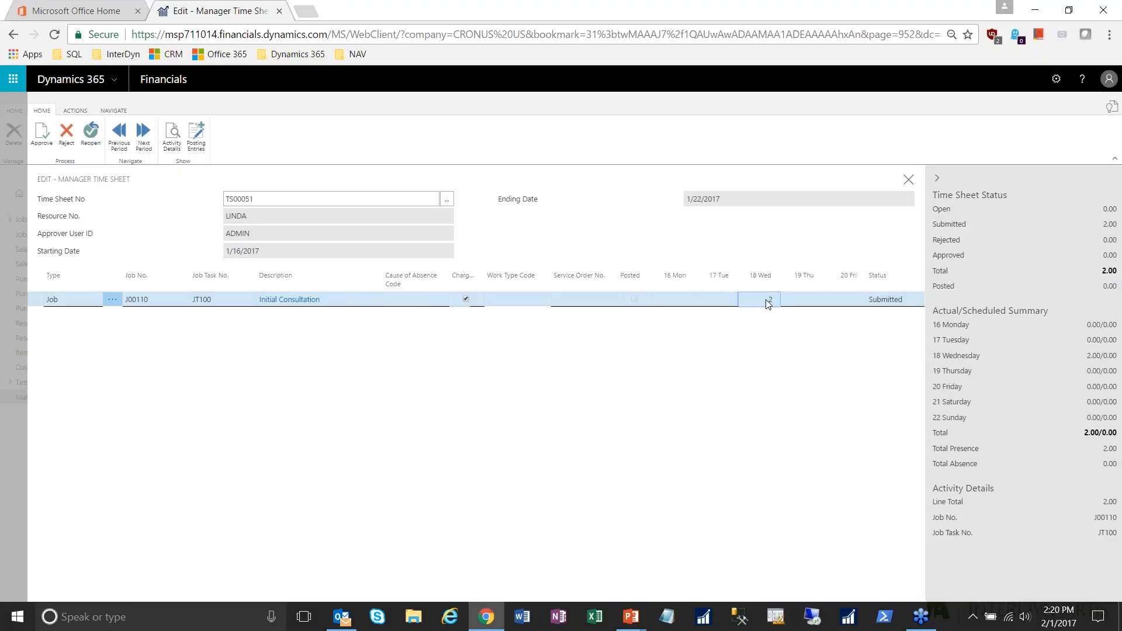
Approve all submitted lines of TS00051 for posting and close the manager time sheet.
{"action": "left_click", "coordinate": [212, 295]}
{"action": "left_click", "coordinate": [156, 297]}
{"action": "left_click", "coordinate": [32, 140]}
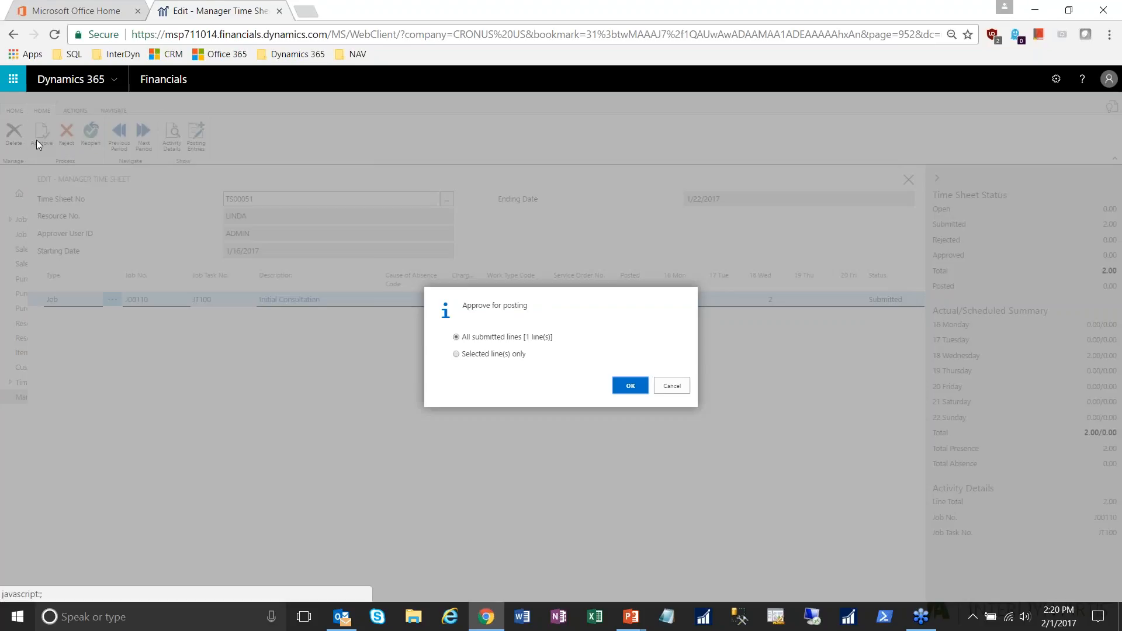
{"action": "left_click", "coordinate": [622, 386]}
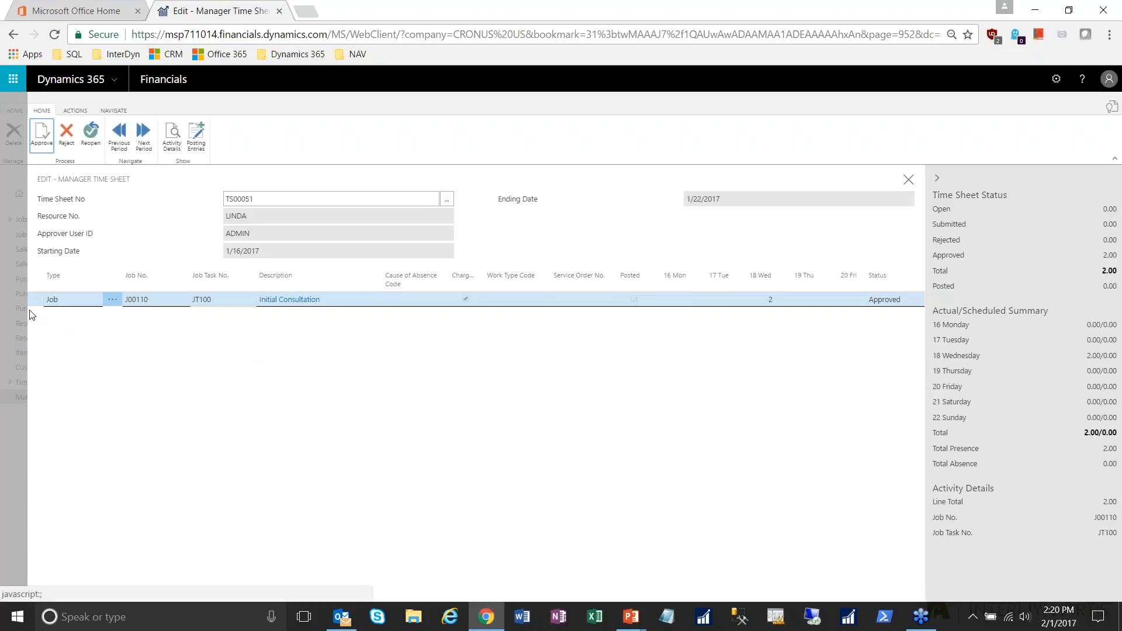
{"action": "left_click", "coordinate": [21, 304]}
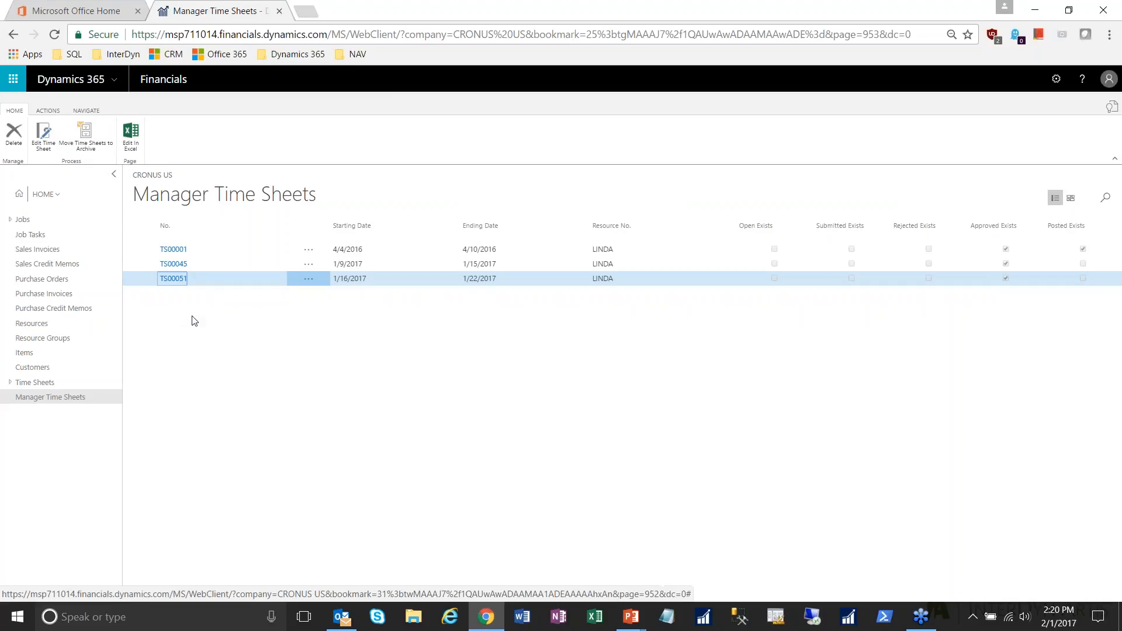
Switch to the PowerPoint slide show, reveal the Invoicing section of the agenda, and return to the browser.
{"action": "mouse_move", "coordinate": [633, 616]}
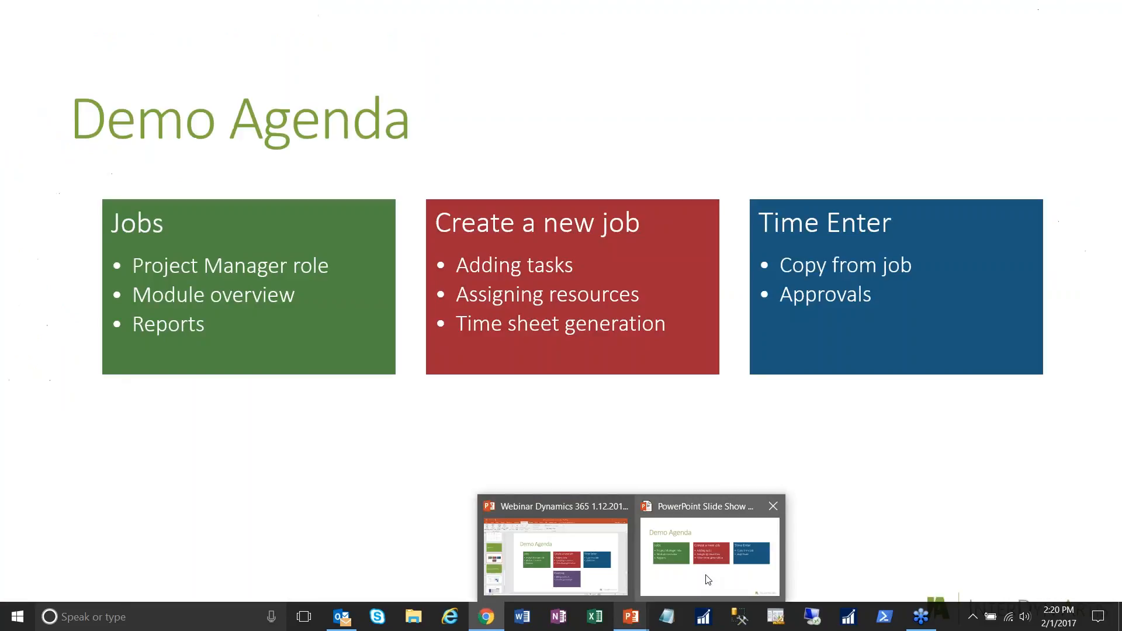
{"action": "left_click", "coordinate": [708, 579]}
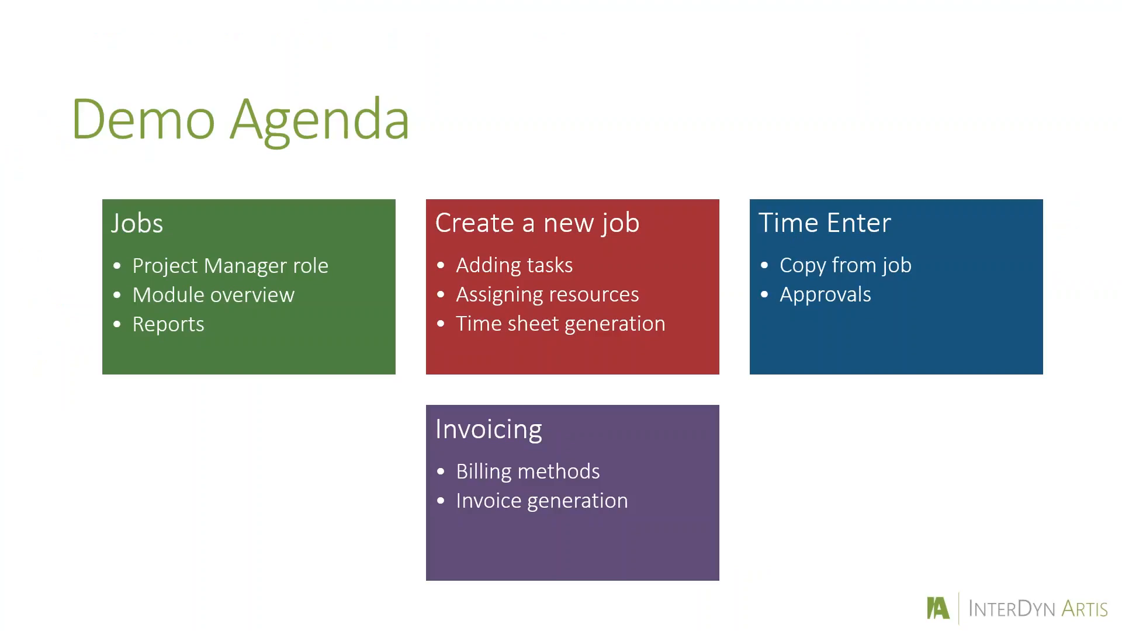
{"action": "key", "text": "alt+Tab"}
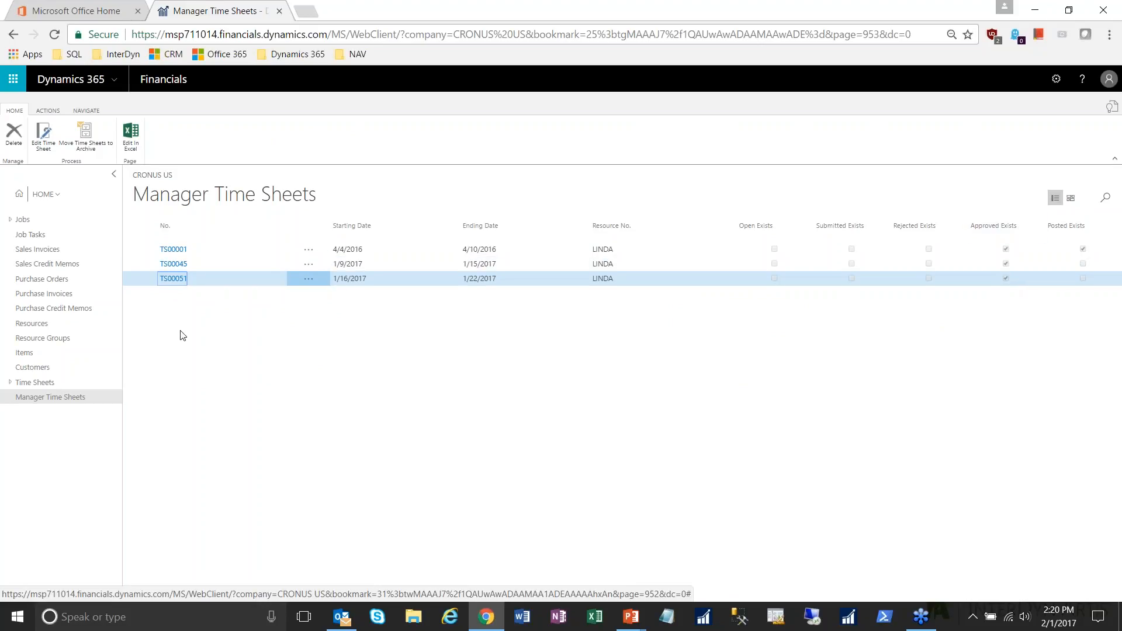
Open the Furnish Apartment job J00110 from the Jobs list and show the planning lines of task JT100.
{"action": "left_click", "coordinate": [24, 220]}
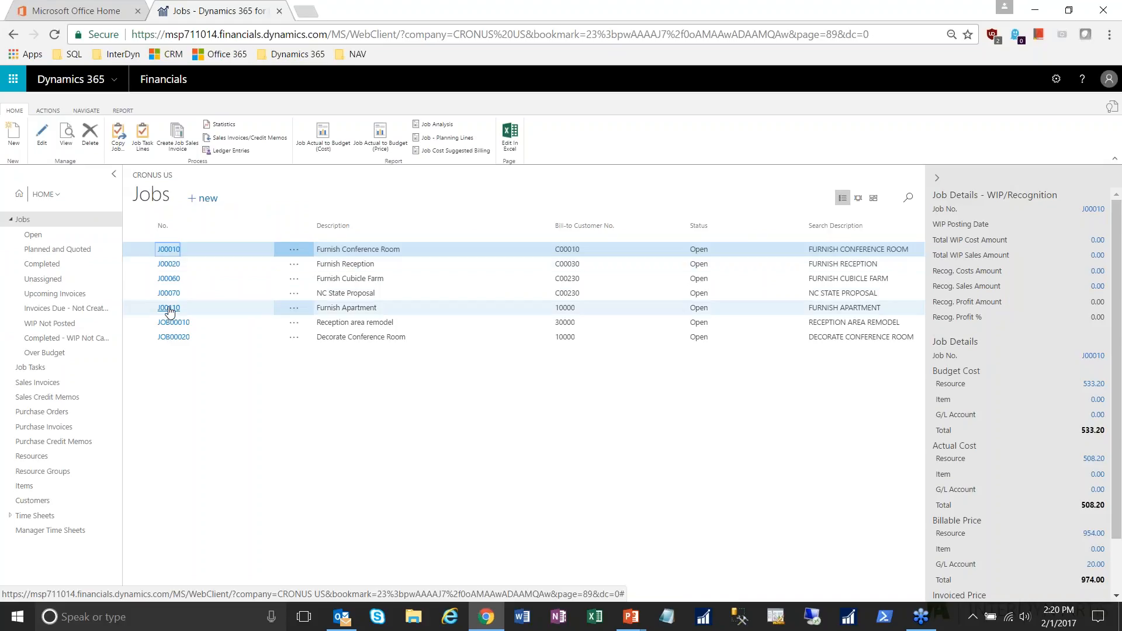
{"action": "left_click", "coordinate": [169, 308]}
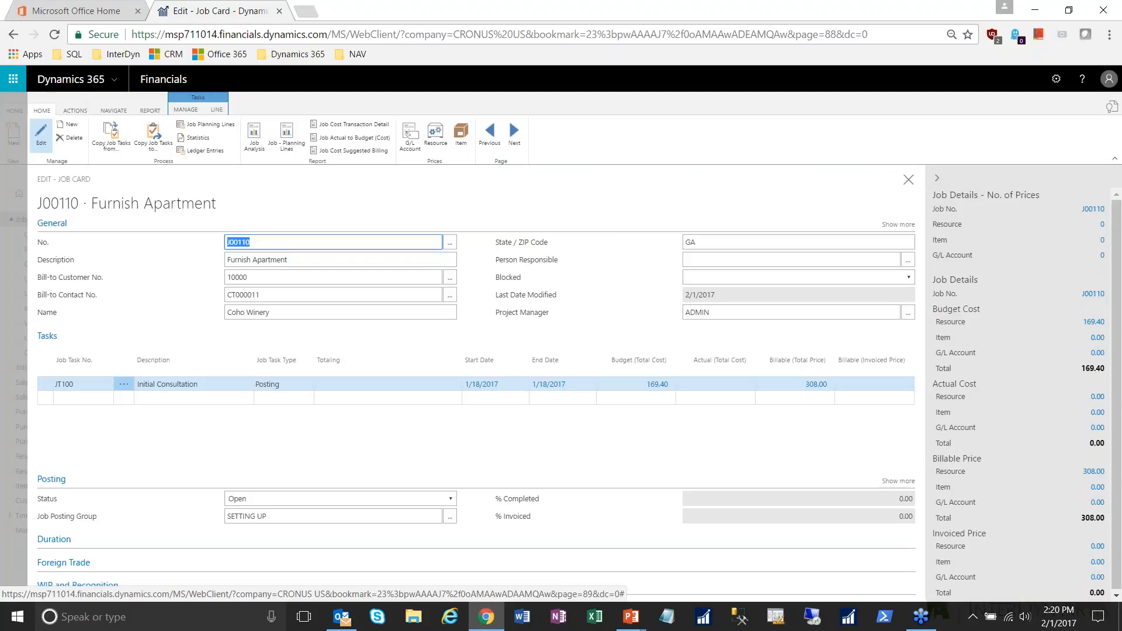
{"action": "left_click", "coordinate": [201, 125]}
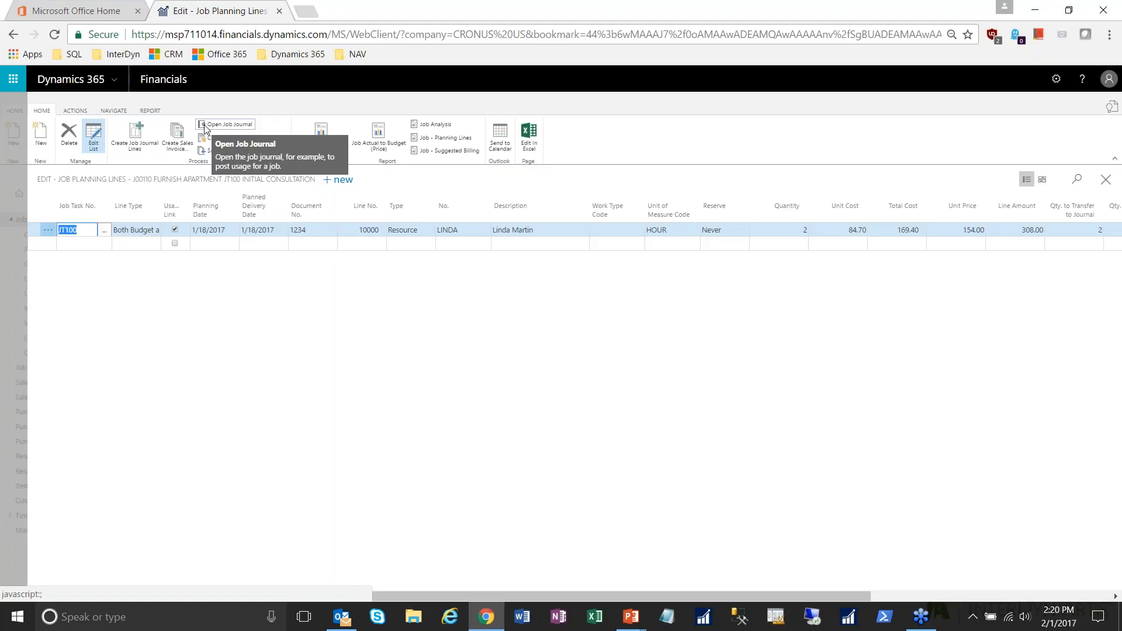
Open the job journal and suggest lines from time sheets, filtered to job J00110 with the existing resource filter kept.
{"action": "left_click", "coordinate": [205, 125]}
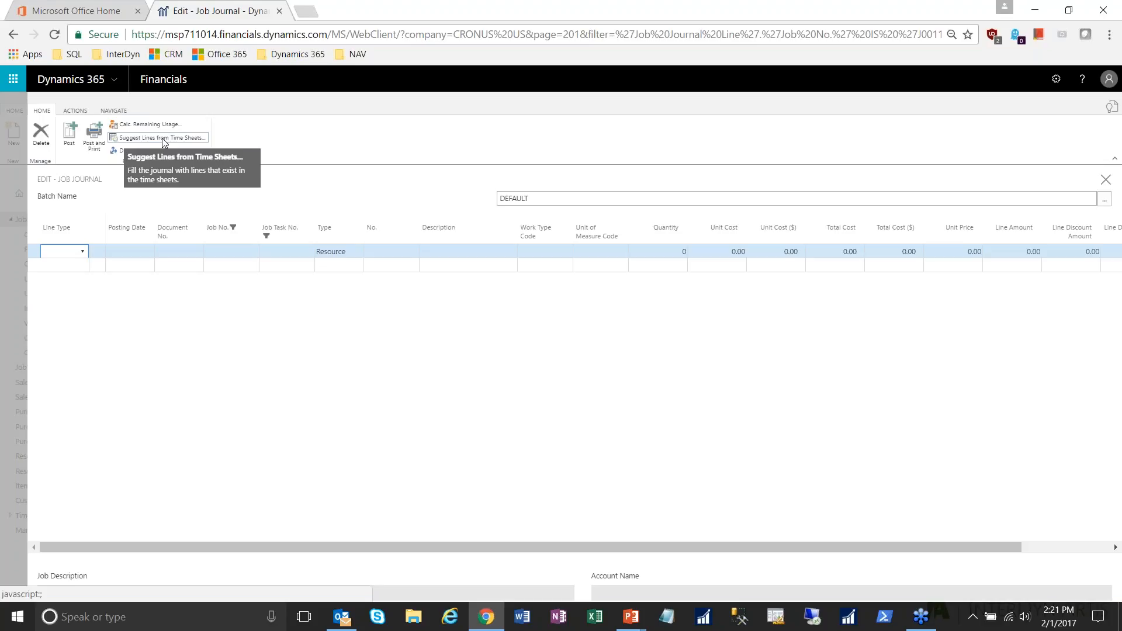
{"action": "left_click", "coordinate": [157, 142]}
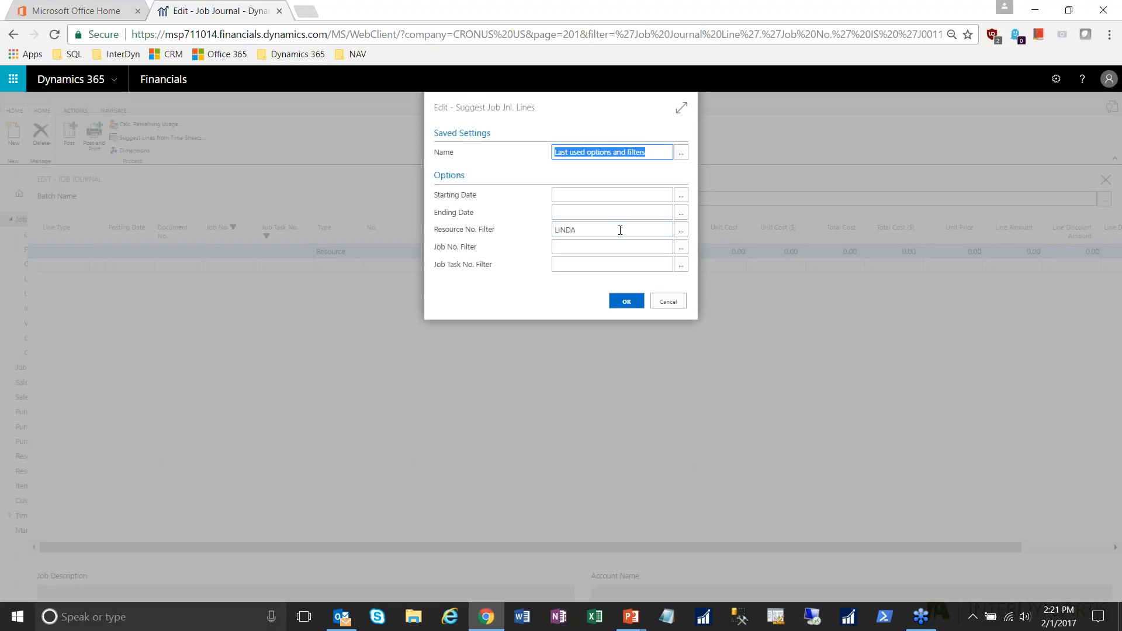
{"action": "left_click", "coordinate": [620, 230]}
{"action": "left_click", "coordinate": [626, 248]}
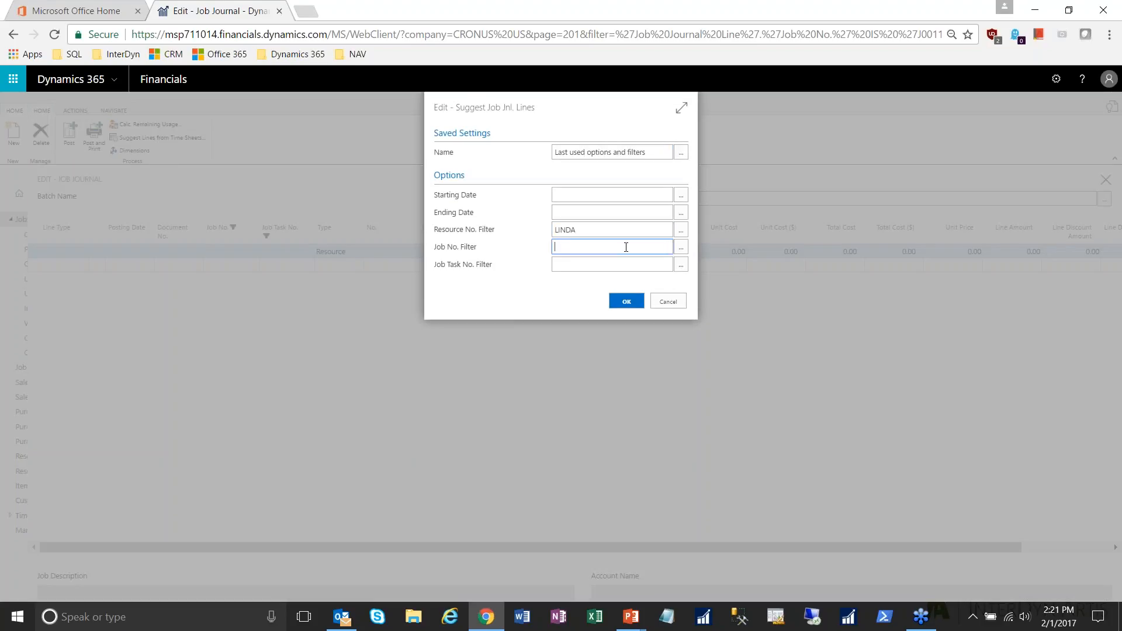
{"action": "left_click", "coordinate": [681, 248]}
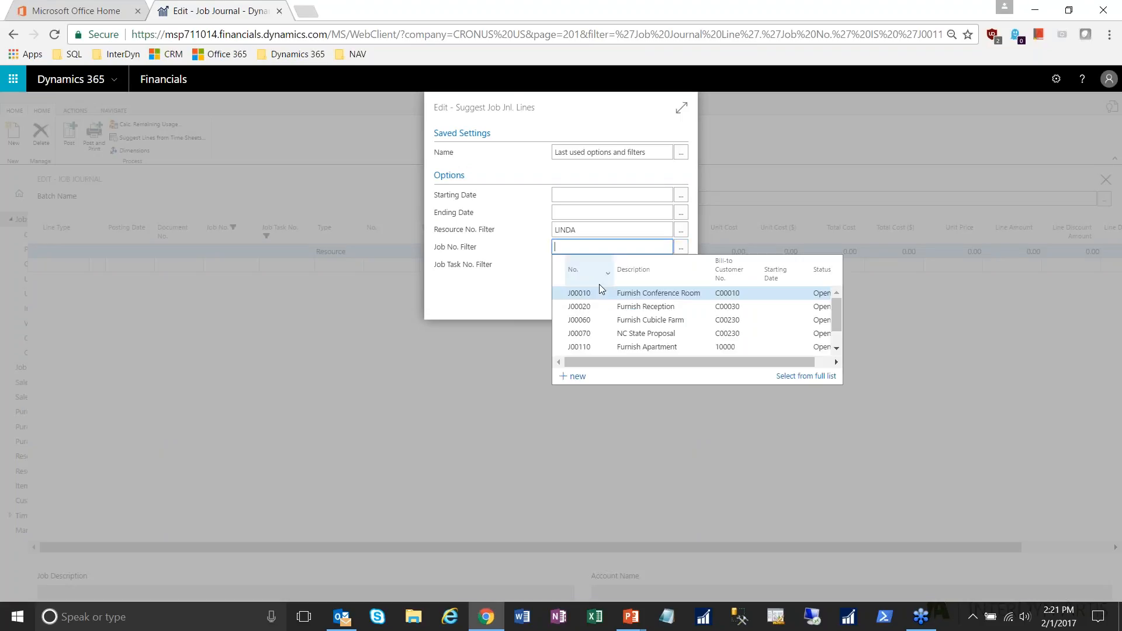
{"action": "left_click", "coordinate": [612, 348]}
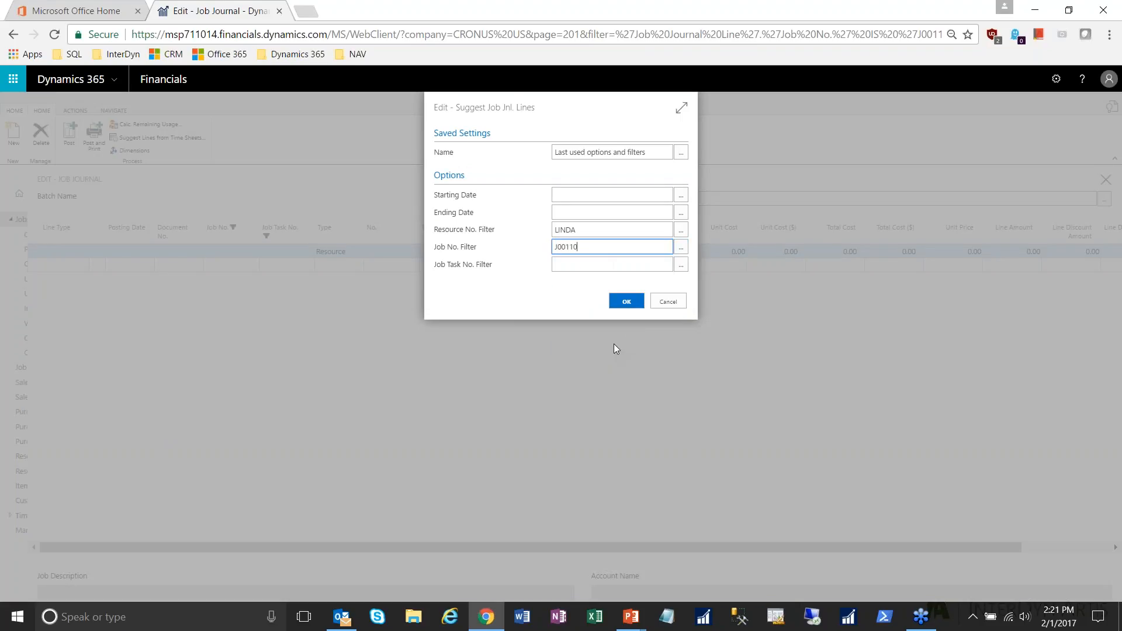
{"action": "left_click", "coordinate": [627, 302]}
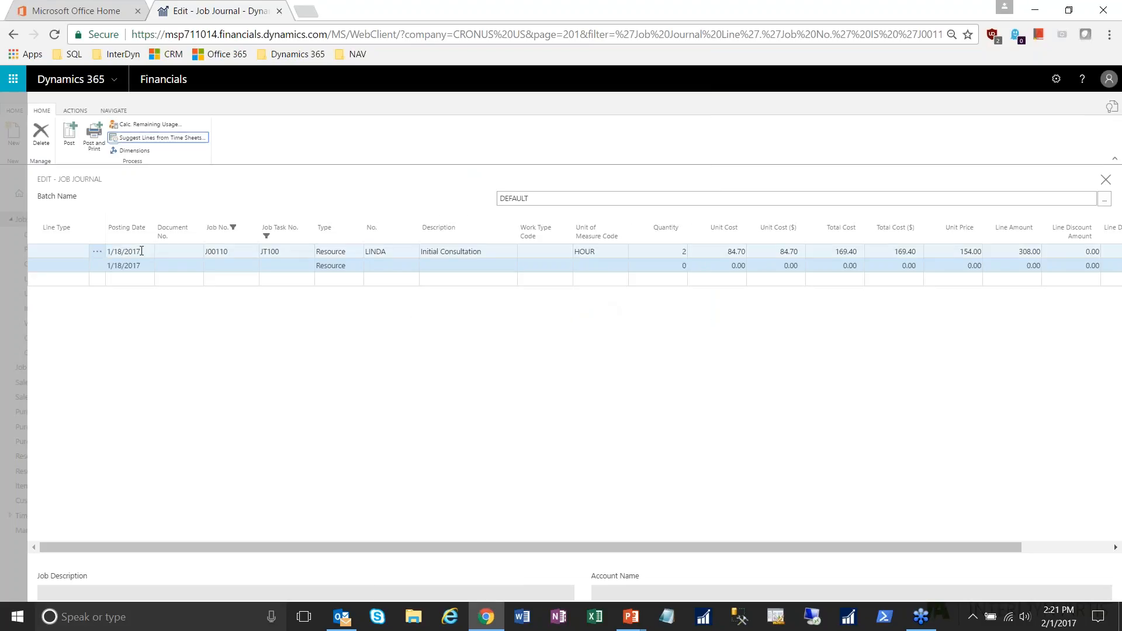
Set the suggested Initial Consultation journal line's type to Billable and its document number to 1234.
{"action": "left_click", "coordinate": [247, 252]}
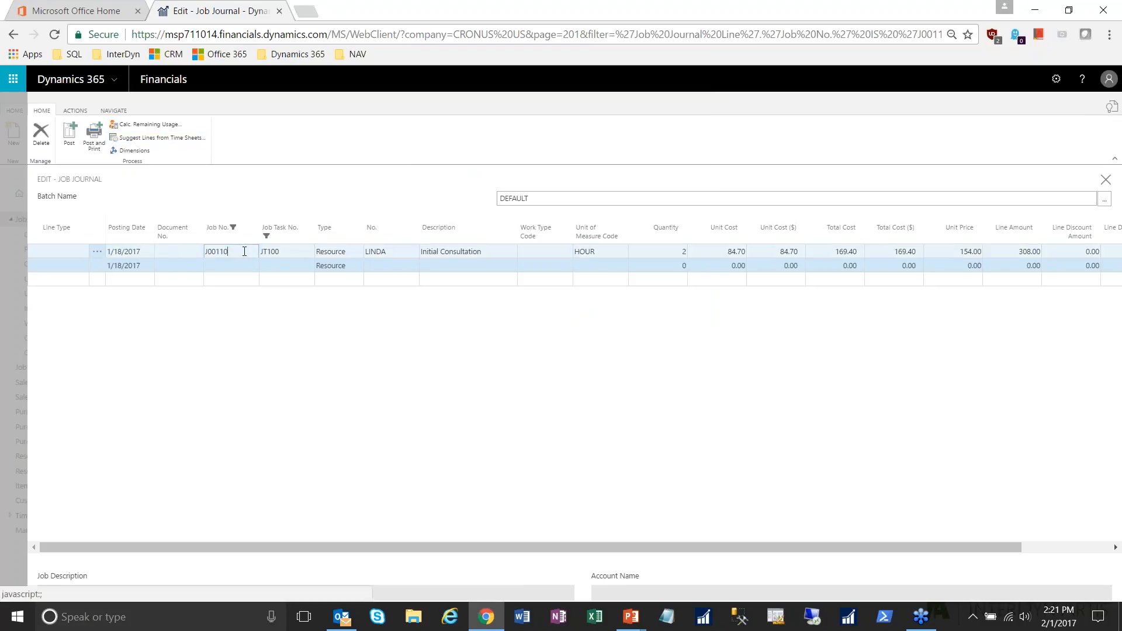
{"action": "key", "text": "Tab"}
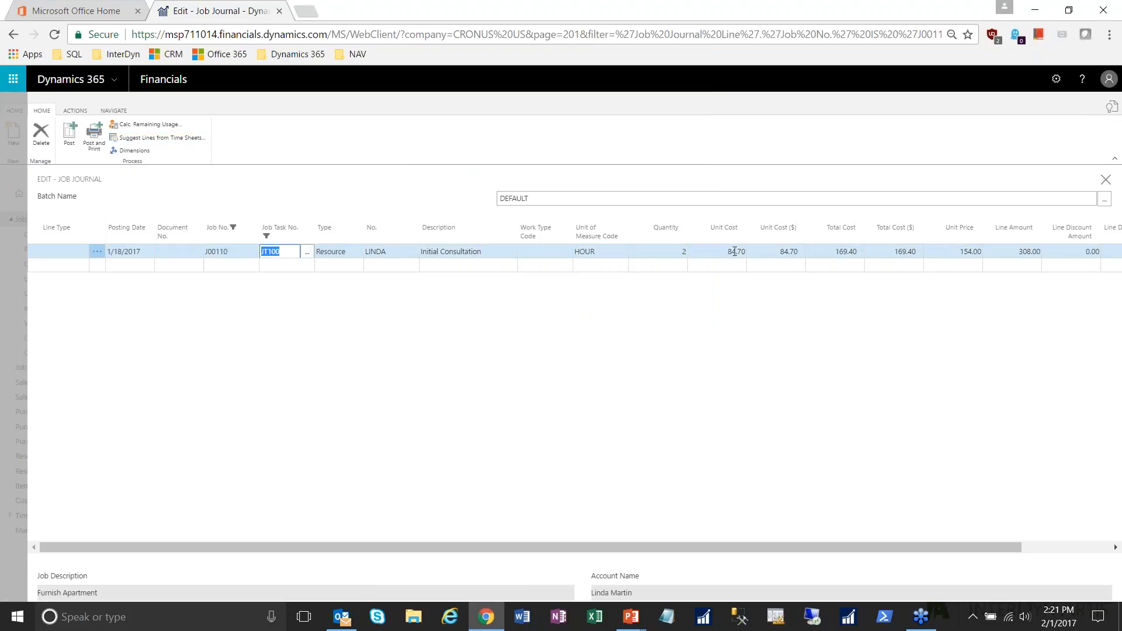
{"action": "left_click", "coordinate": [1012, 254]}
{"action": "left_click", "coordinate": [68, 253]}
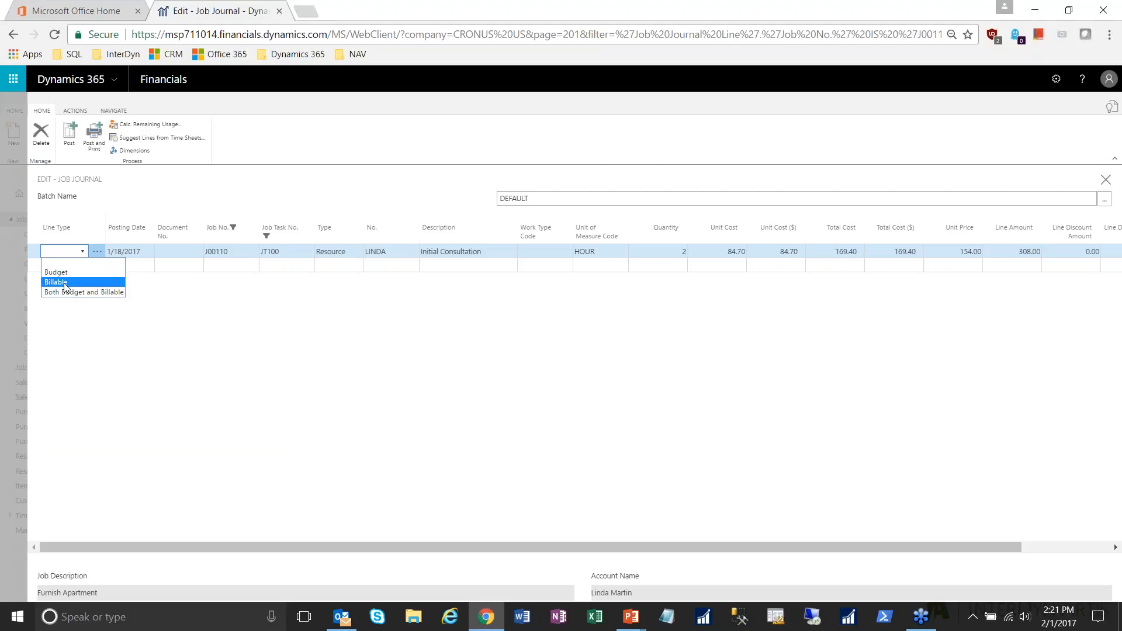
{"action": "left_click", "coordinate": [64, 283]}
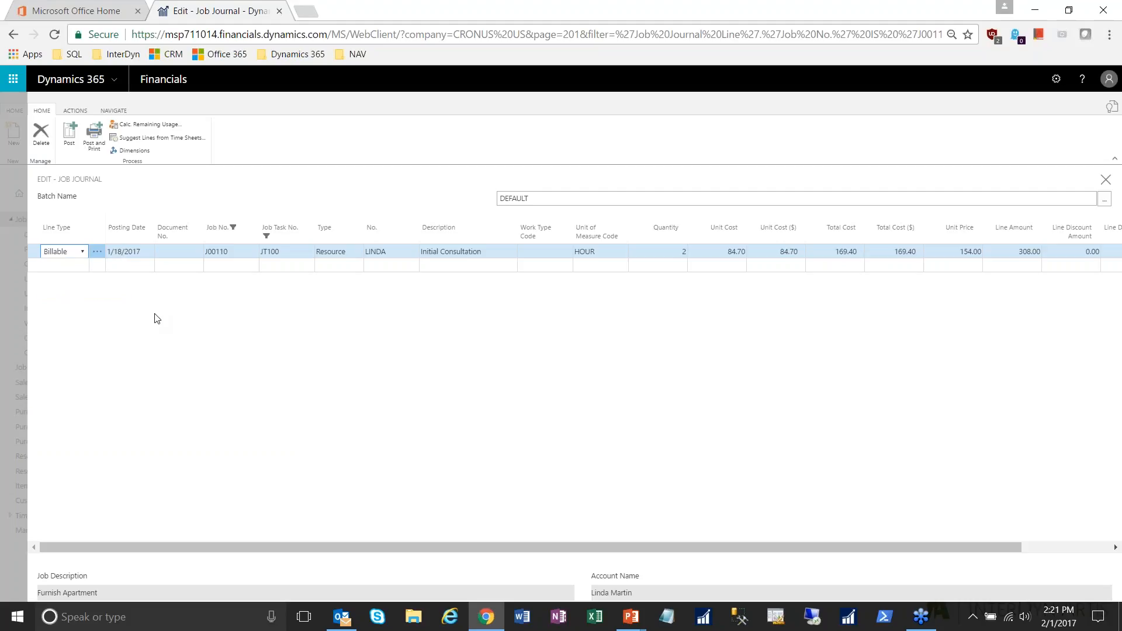
{"action": "left_click", "coordinate": [178, 253]}
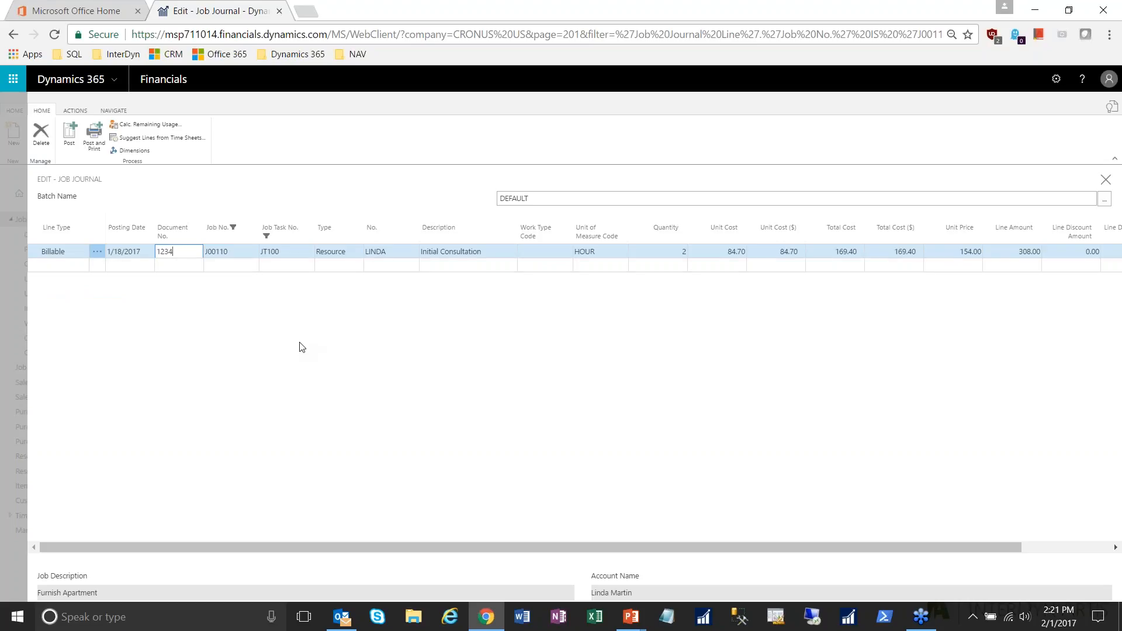
Post the job journal lines and return to the job planning lines of task JT100.
{"action": "left_click", "coordinate": [69, 133]}
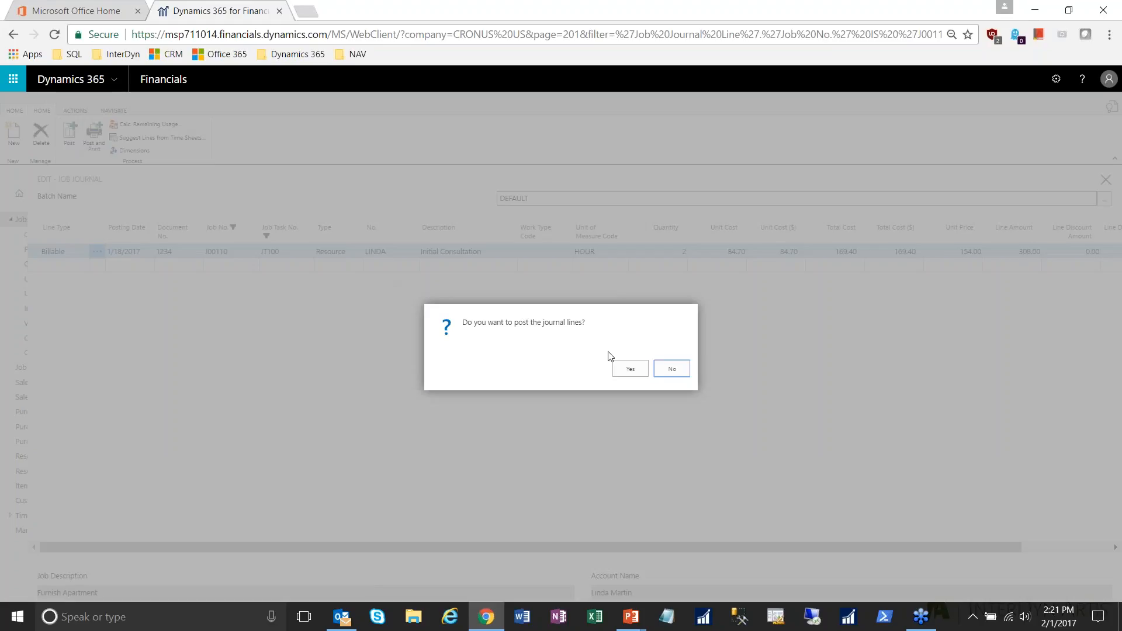
{"action": "left_click", "coordinate": [626, 368]}
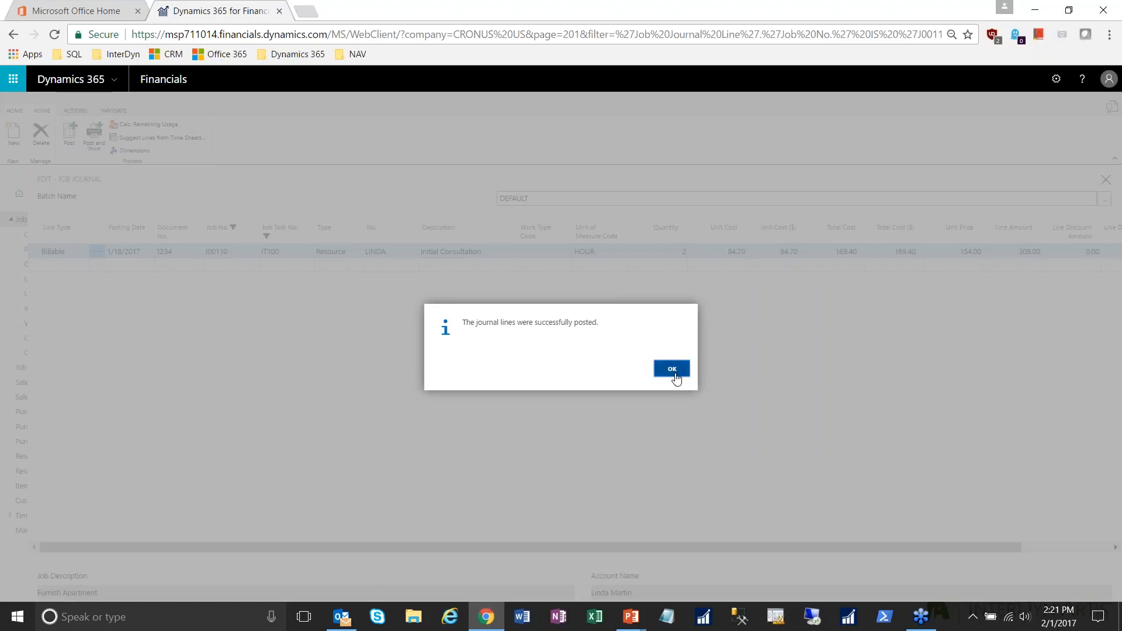
{"action": "left_click", "coordinate": [672, 369]}
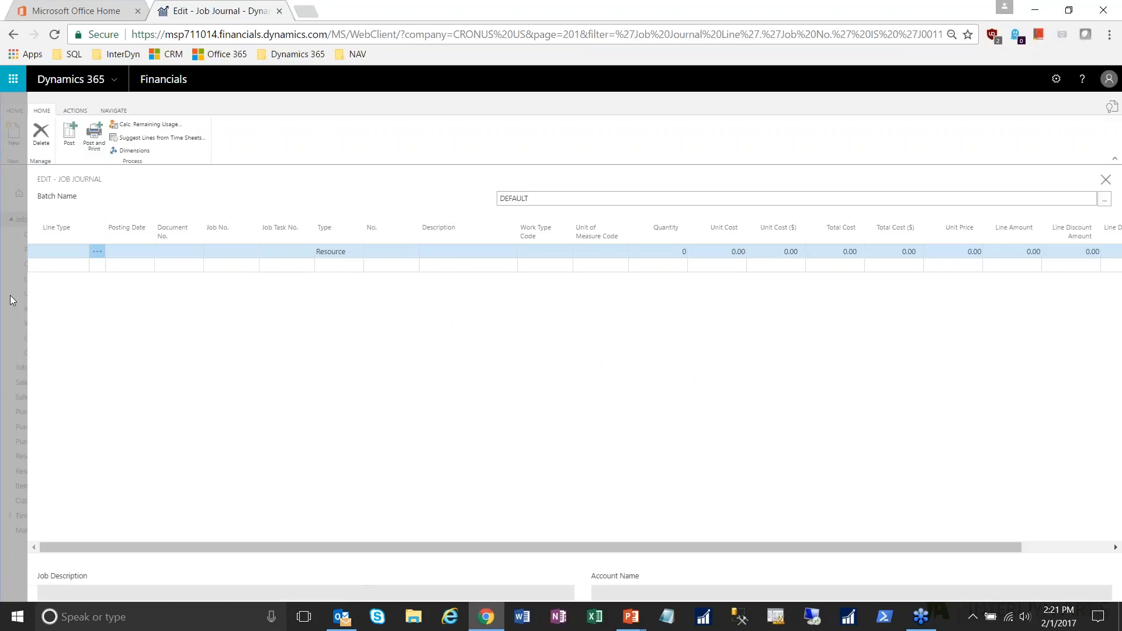
{"action": "left_click", "coordinate": [10, 296]}
Create a new sales invoice from the resource planning line with posting date 1/18/2017.
{"action": "left_click_drag", "start_coordinate": [398, 595], "coordinate": [641, 598]}
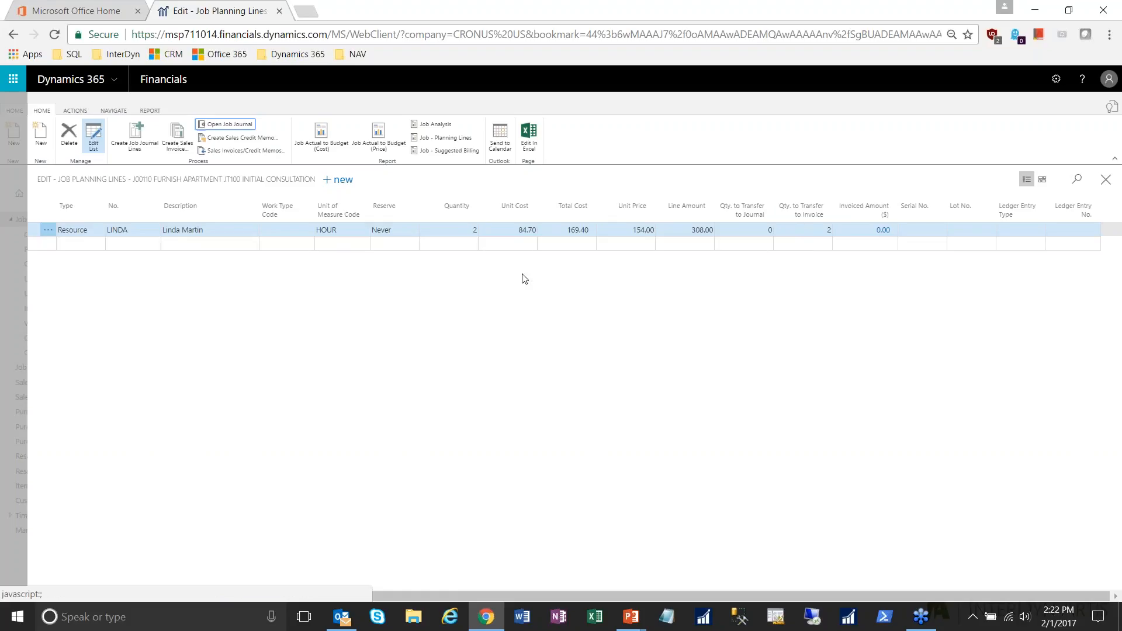
{"action": "left_click", "coordinate": [170, 146]}
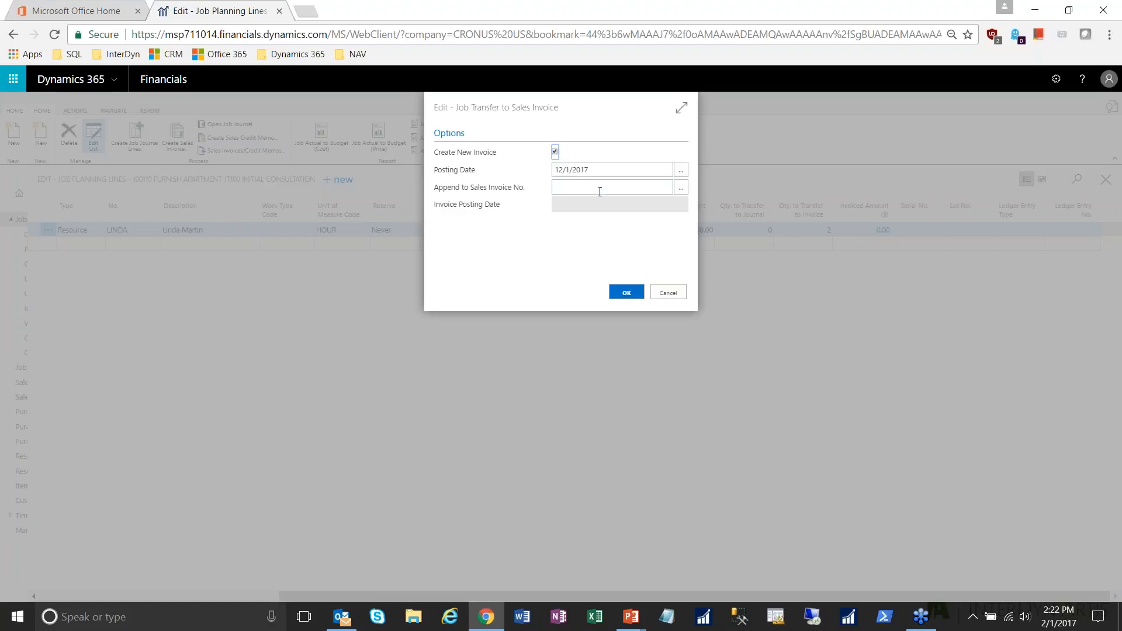
{"action": "left_click", "coordinate": [622, 174]}
{"action": "triple_click", "coordinate": [597, 170]}
{"action": "type", "text": "1/18/"}
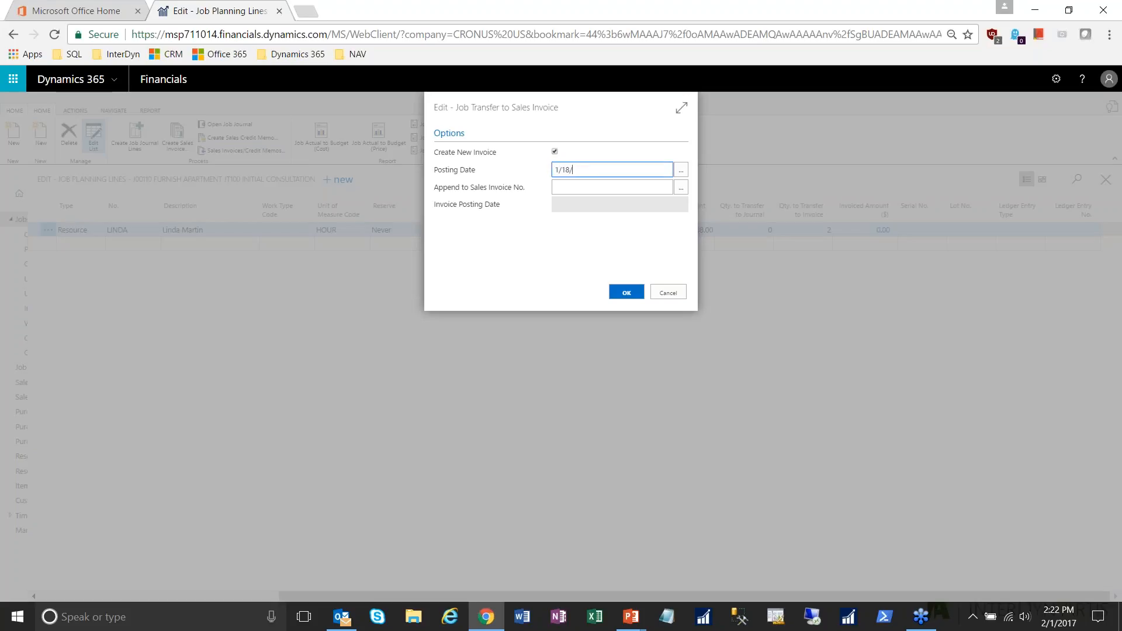
{"action": "type", "text": "2017"}
{"action": "key", "text": "Tab"}
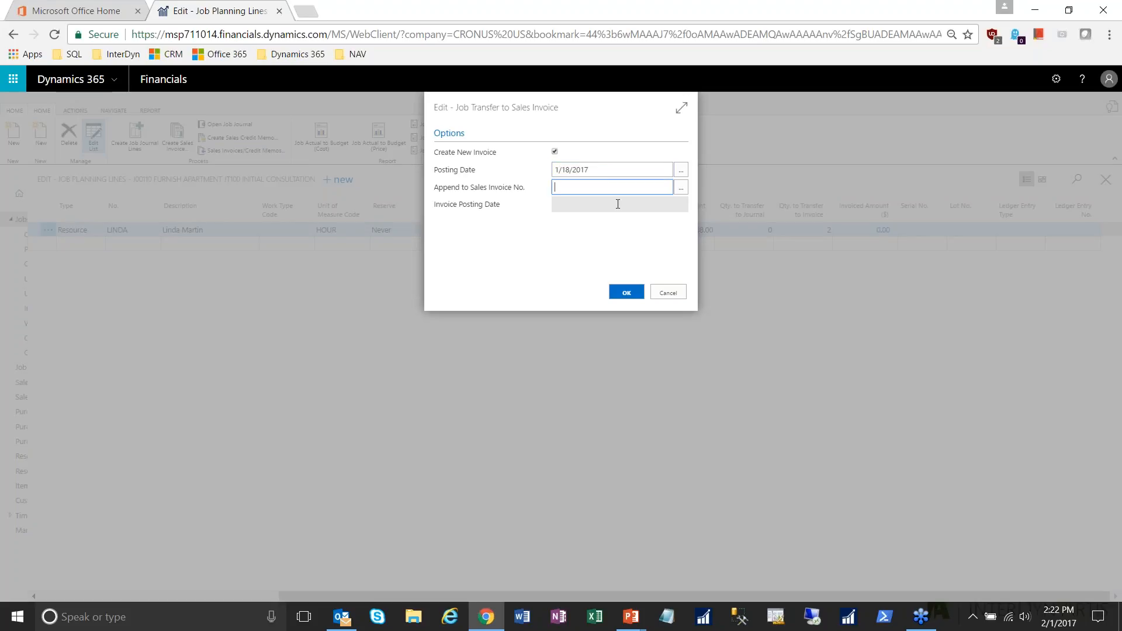
{"action": "left_click", "coordinate": [636, 296]}
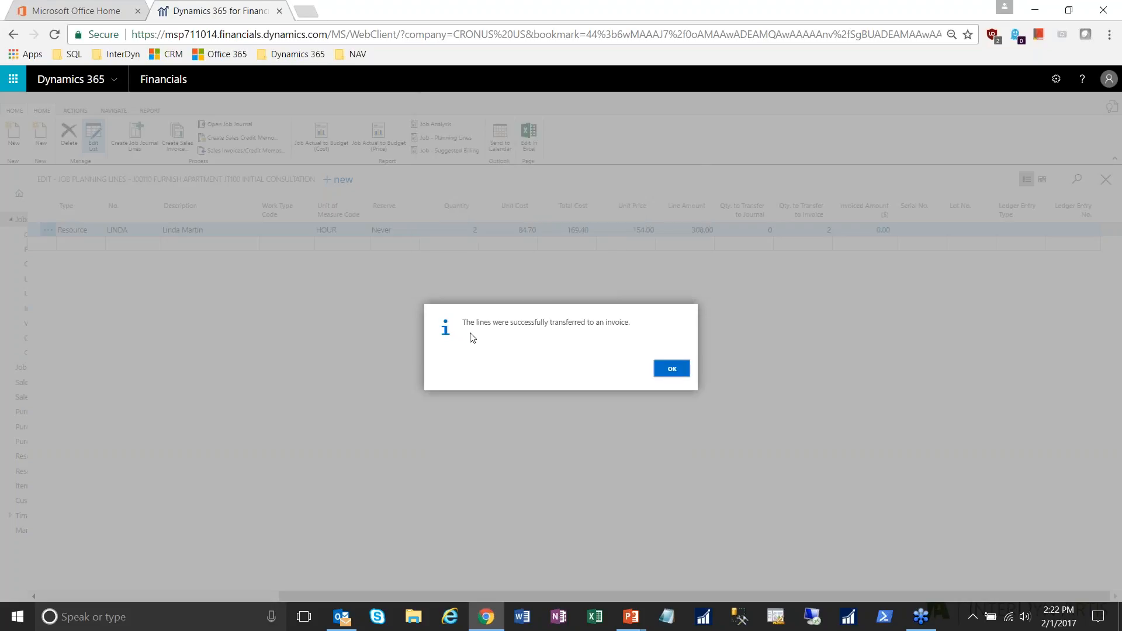
{"action": "left_click", "coordinate": [669, 374]}
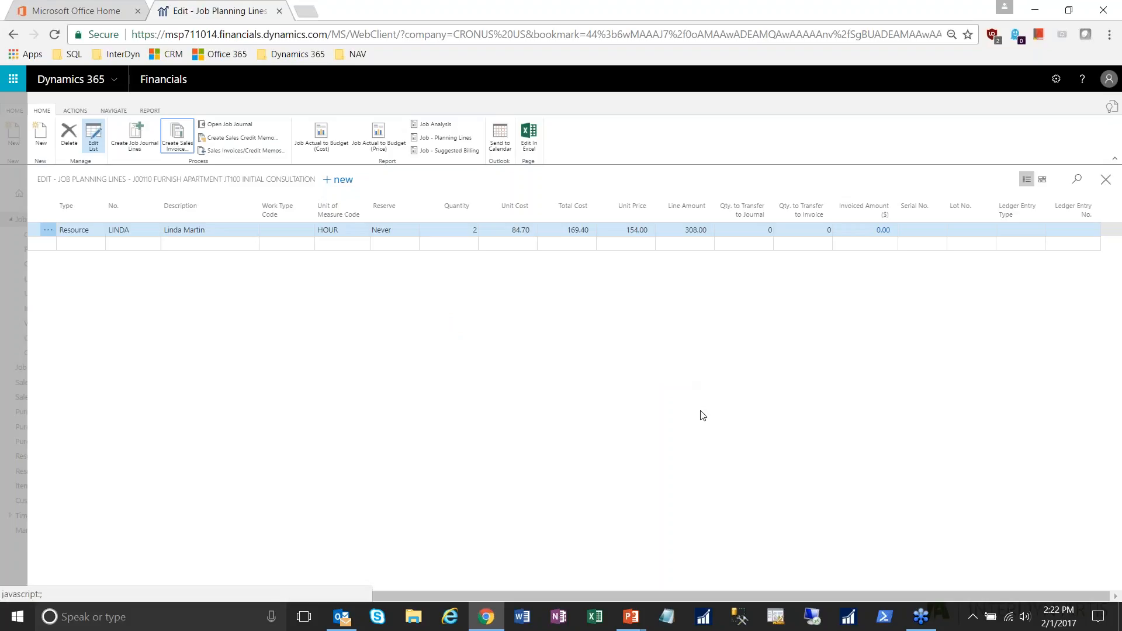
Open the sales invoice linked to the planning line's invoiced amount and review its line amounts and invoice details.
{"action": "left_click", "coordinate": [884, 231]}
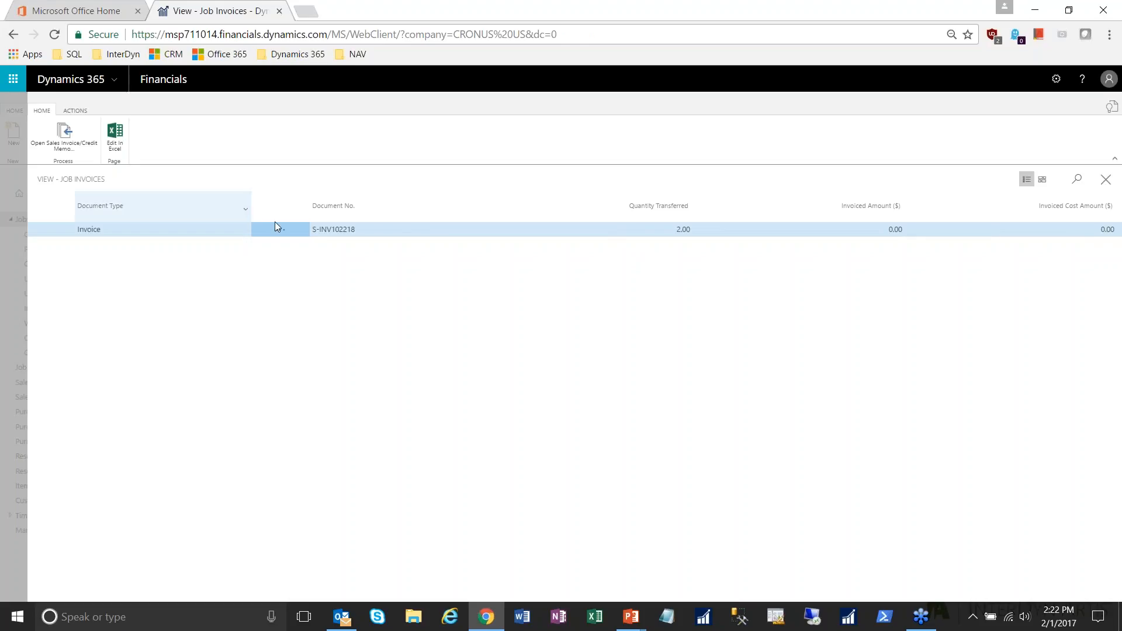
{"action": "left_click", "coordinate": [66, 135]}
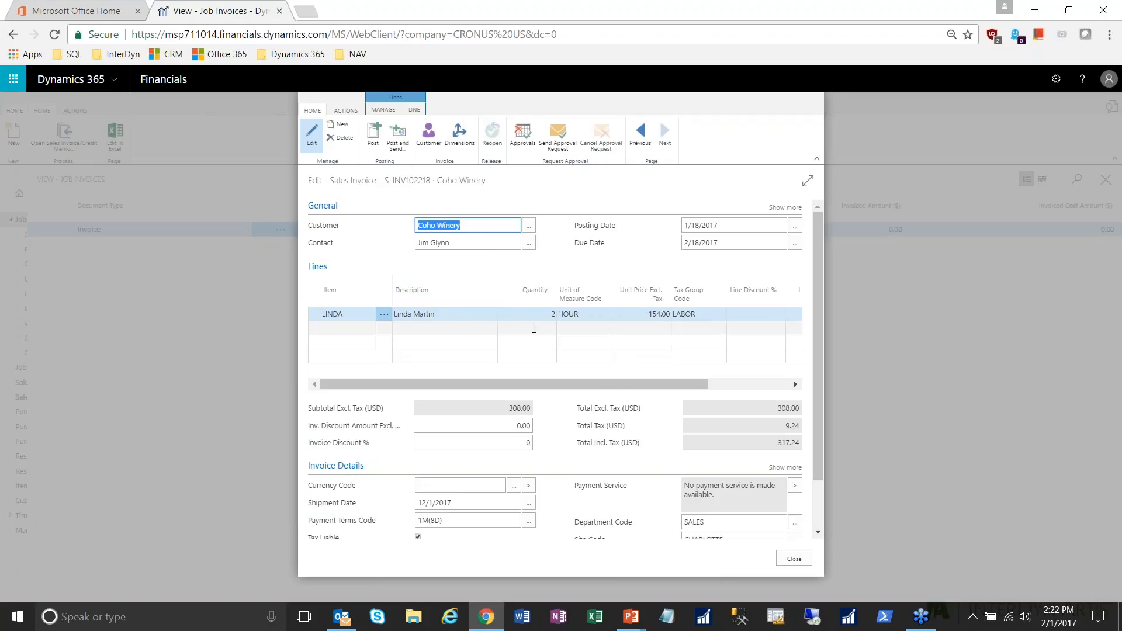
{"action": "left_click_drag", "start_coordinate": [476, 386], "coordinate": [504, 383]}
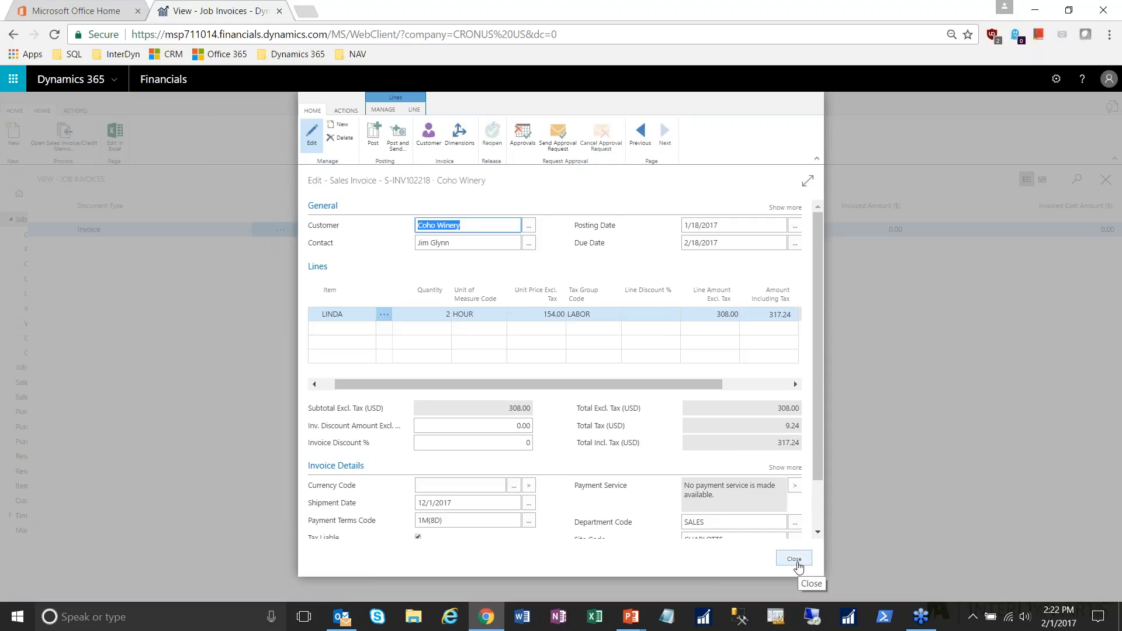
{"action": "left_click_drag", "start_coordinate": [819, 416], "coordinate": [818, 466]}
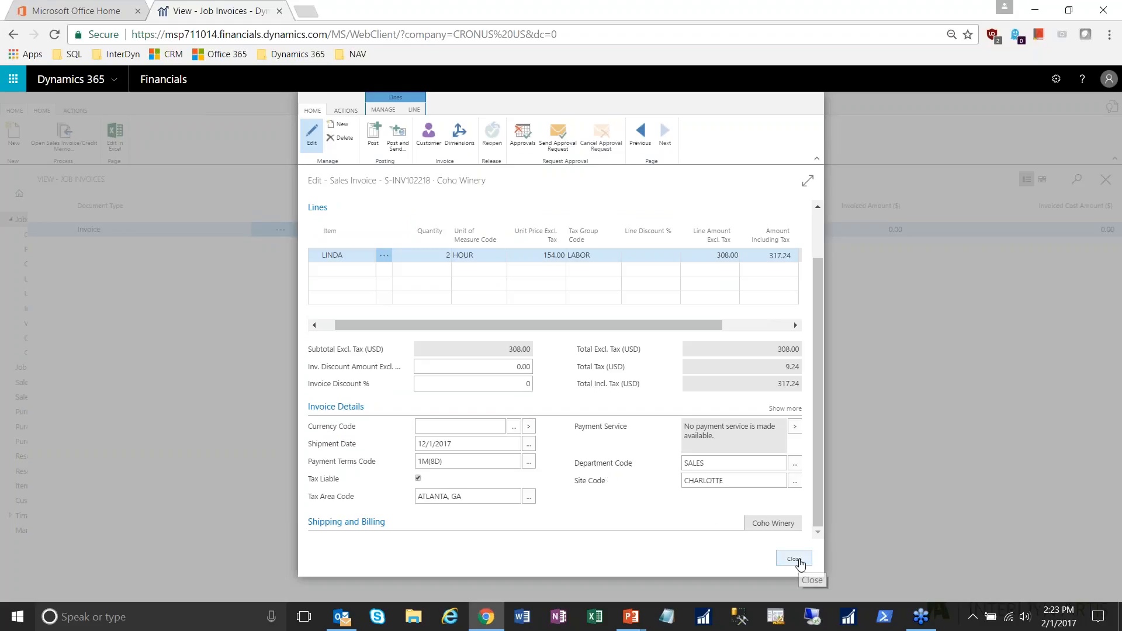
Close the sales invoice without posting it and go back to the Furnish Apartment job card.
{"action": "left_click", "coordinate": [799, 560]}
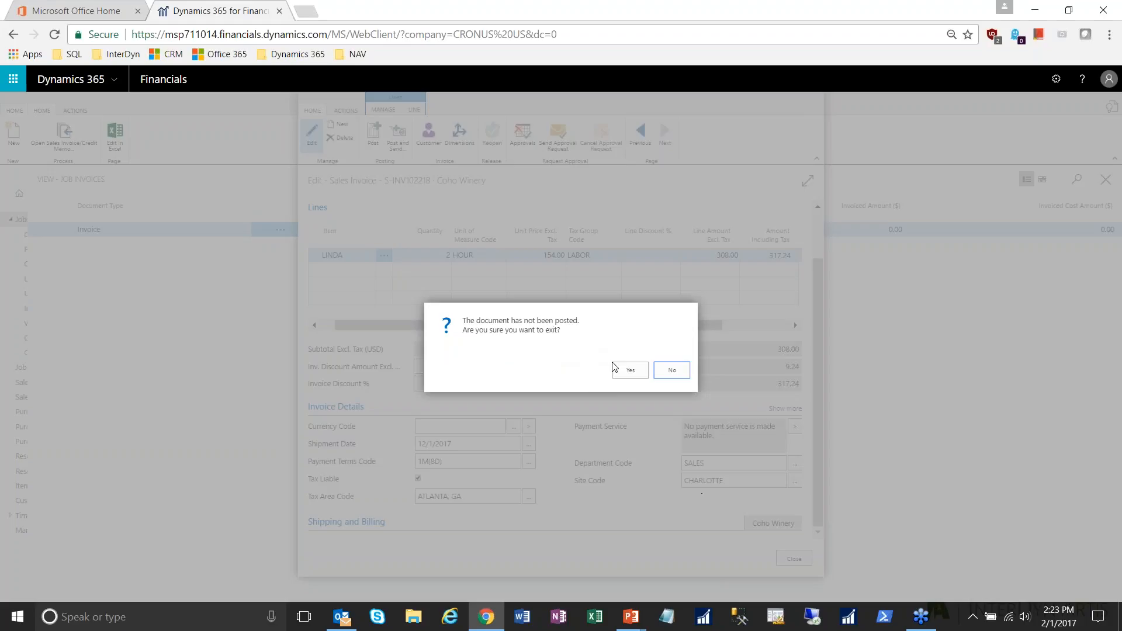
{"action": "left_click", "coordinate": [623, 373]}
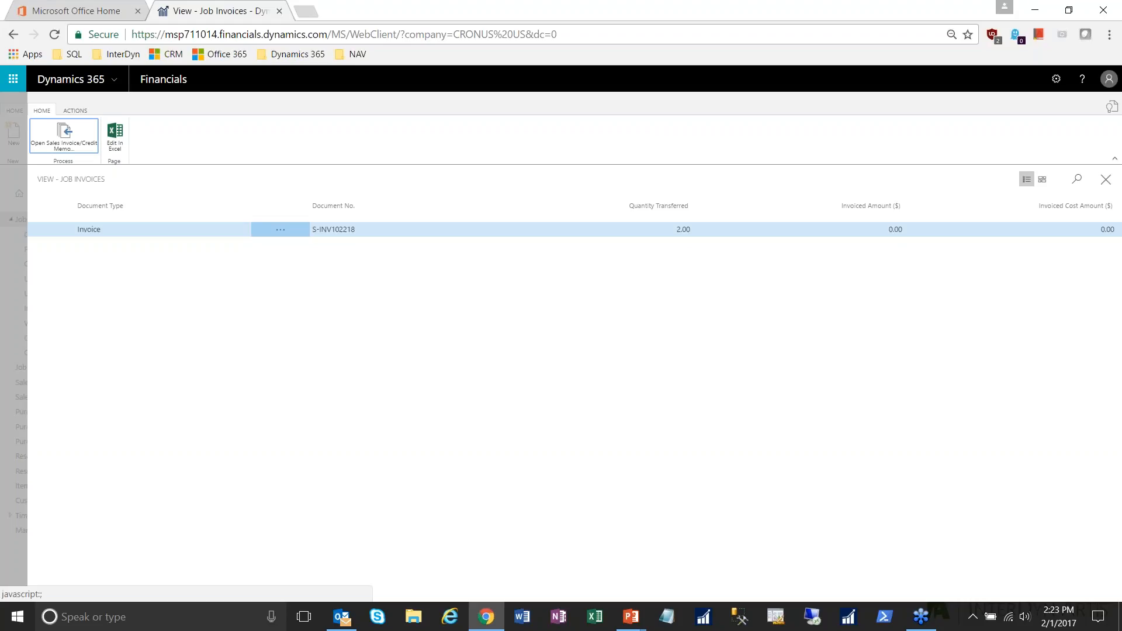
{"action": "left_click", "coordinate": [22, 235]}
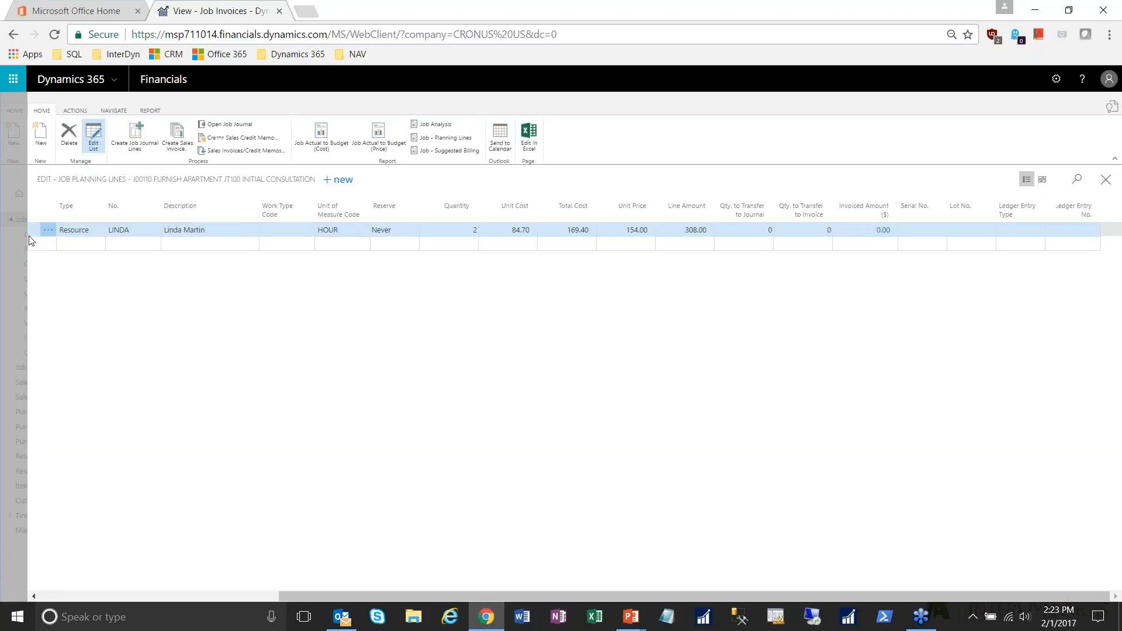
{"action": "left_click", "coordinate": [14, 236]}
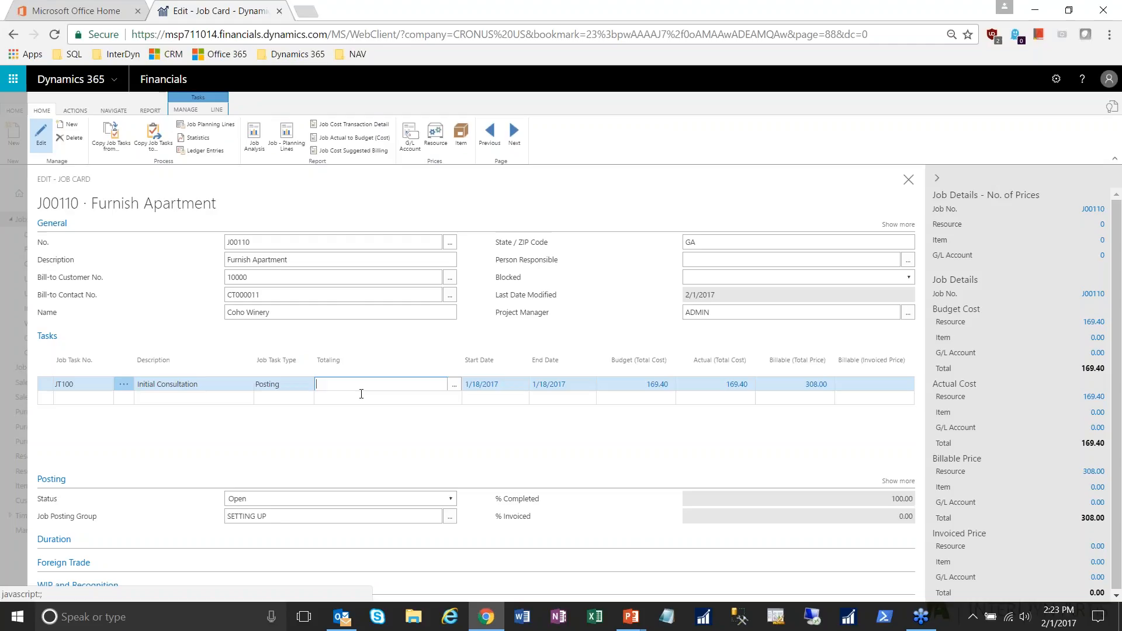
Reopen the planning lines of task JT100 and start a second line of type Item.
{"action": "left_click", "coordinate": [280, 384]}
{"action": "left_click", "coordinate": [280, 148]}
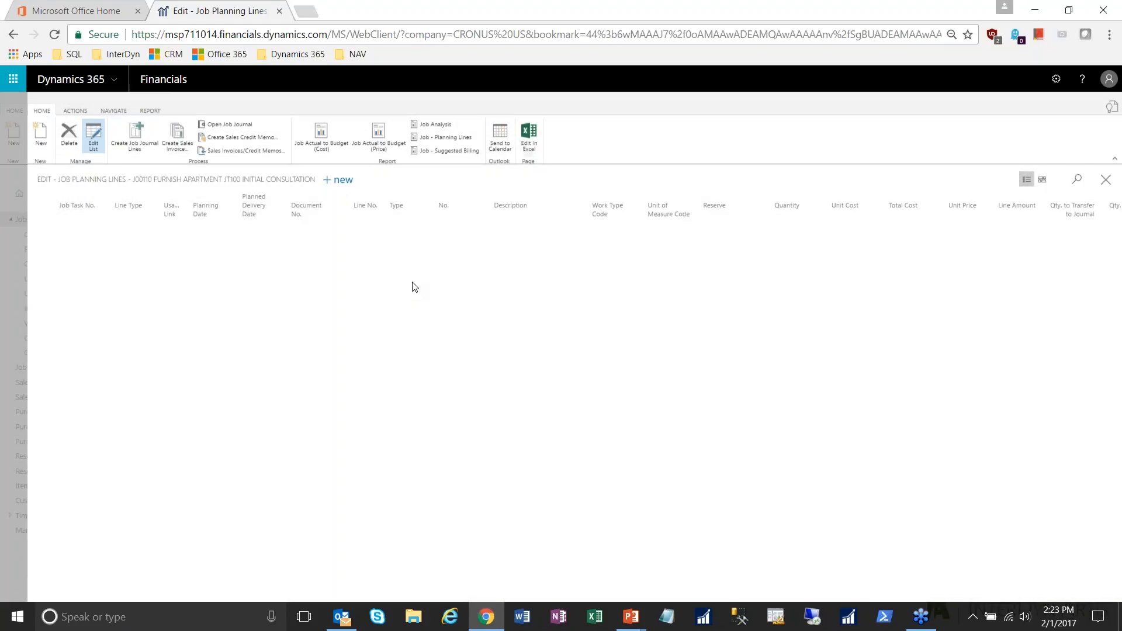
{"action": "left_click", "coordinate": [421, 245]}
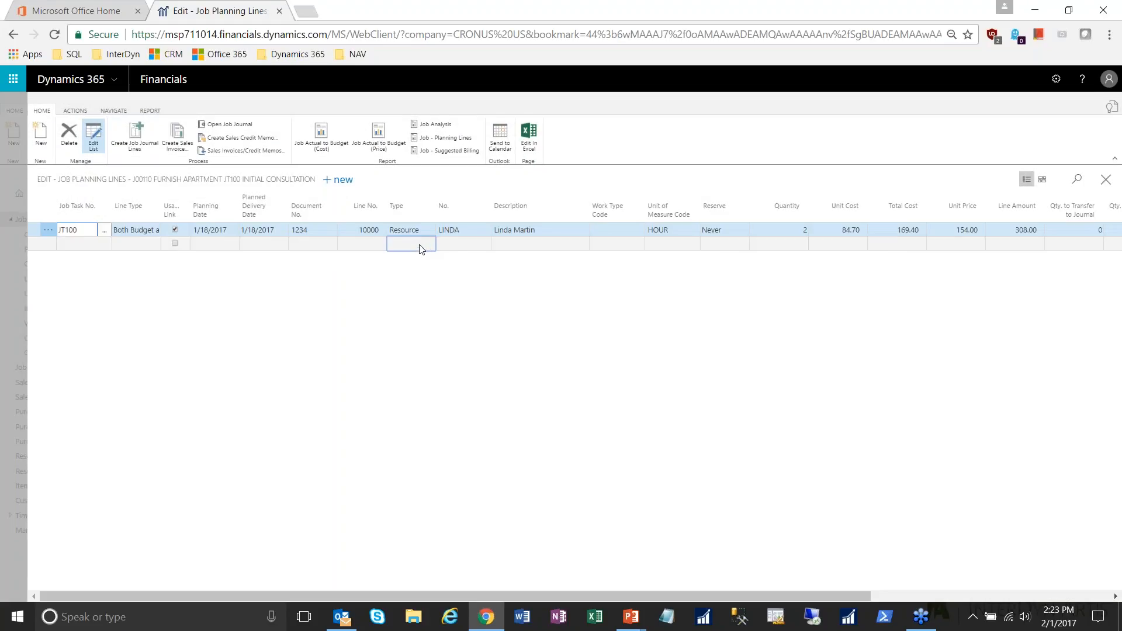
{"action": "left_click", "coordinate": [426, 244]}
{"action": "left_click", "coordinate": [406, 266]}
{"action": "left_click", "coordinate": [471, 245]}
{"action": "left_click", "coordinate": [516, 245]}
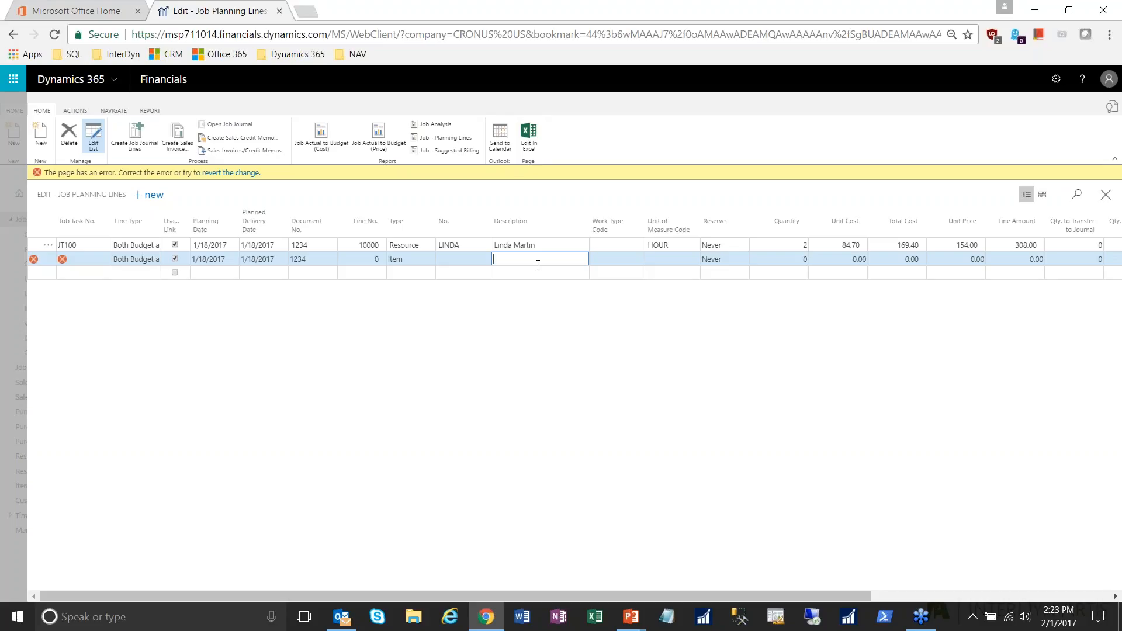
Assign job task number JT100 to the new item planning line.
{"action": "left_click", "coordinate": [87, 260]}
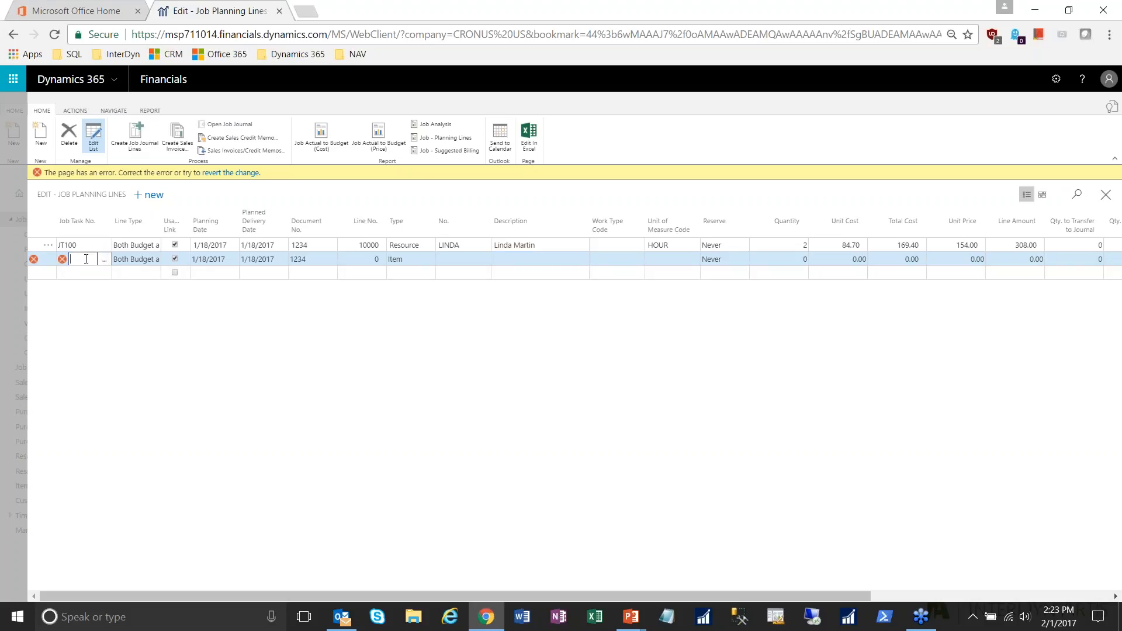
{"action": "left_click", "coordinate": [104, 263]}
{"action": "left_click", "coordinate": [99, 305]}
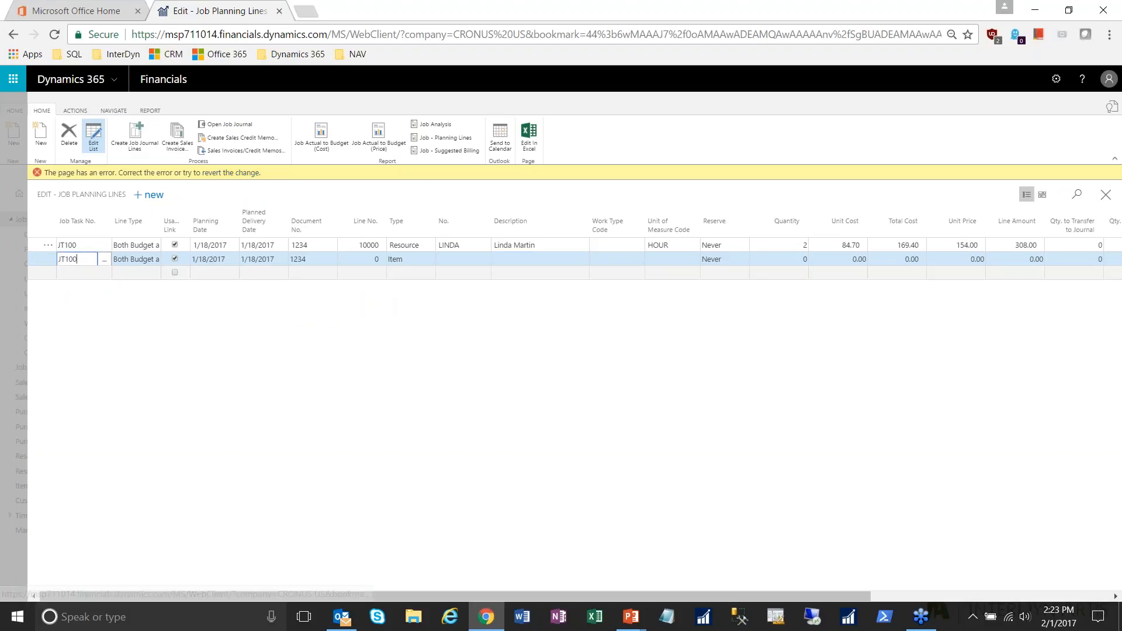
{"action": "left_click", "coordinate": [414, 260]}
{"action": "left_click", "coordinate": [483, 247]}
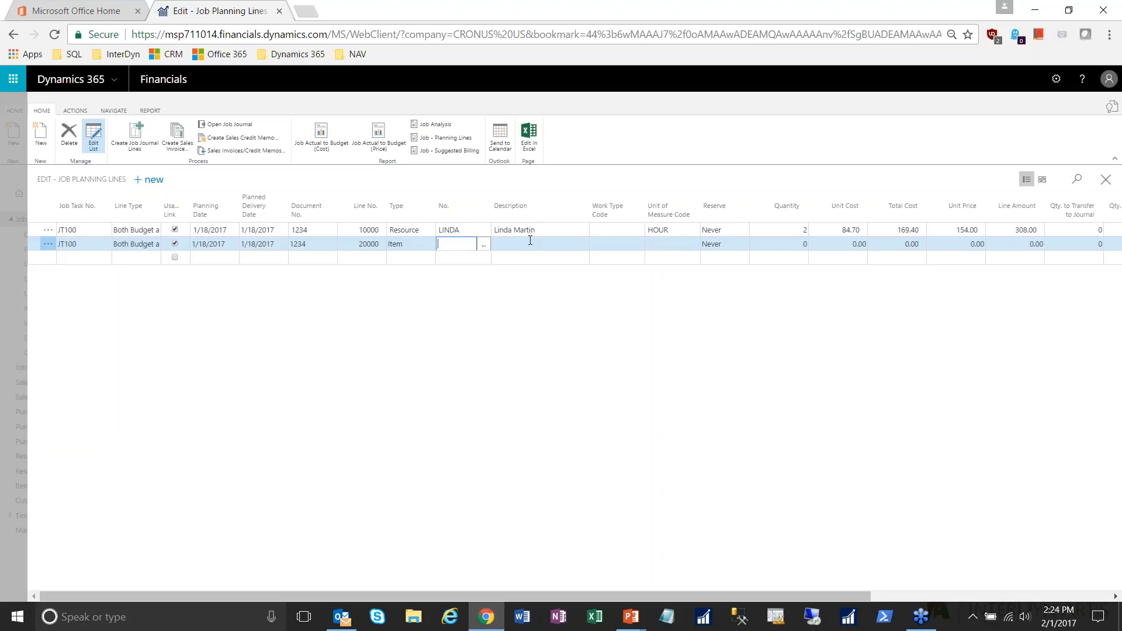
{"action": "left_click", "coordinate": [324, 243]}
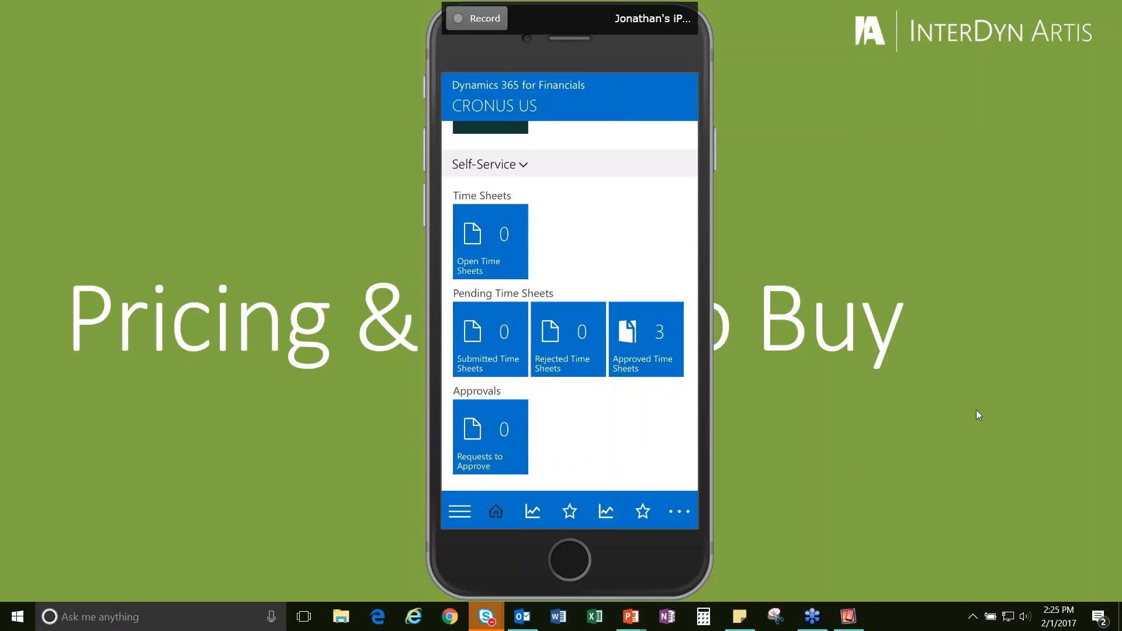
Move the mirrored phone window off the Pricing & How to Buy slide.
{"action": "left_click_drag", "start_coordinate": [587, 24], "coordinate": [1121, 28]}
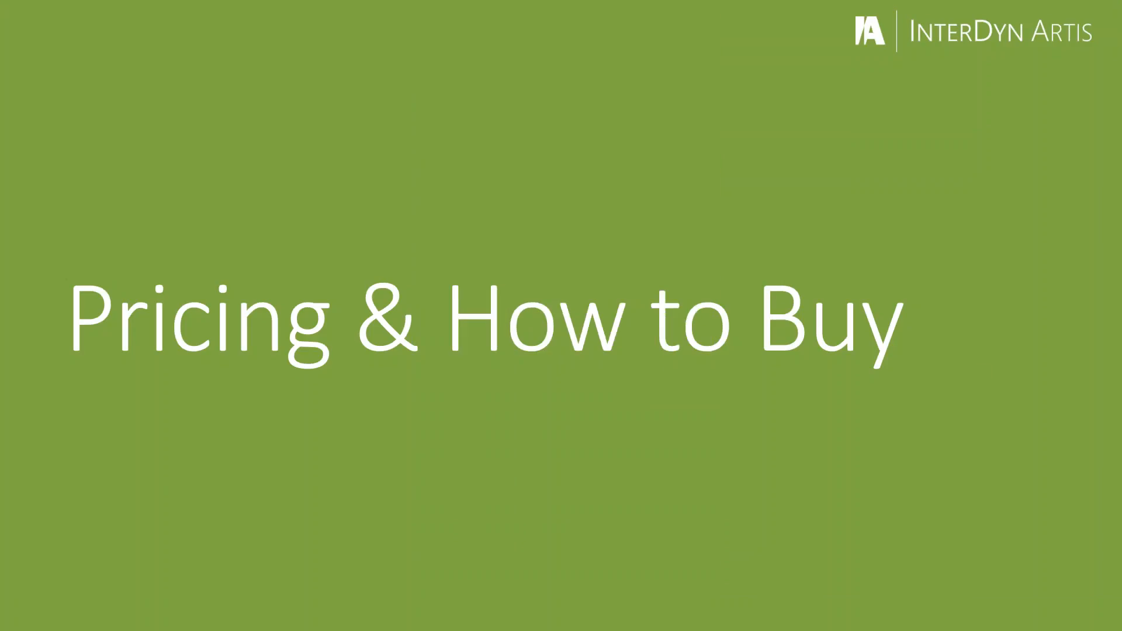